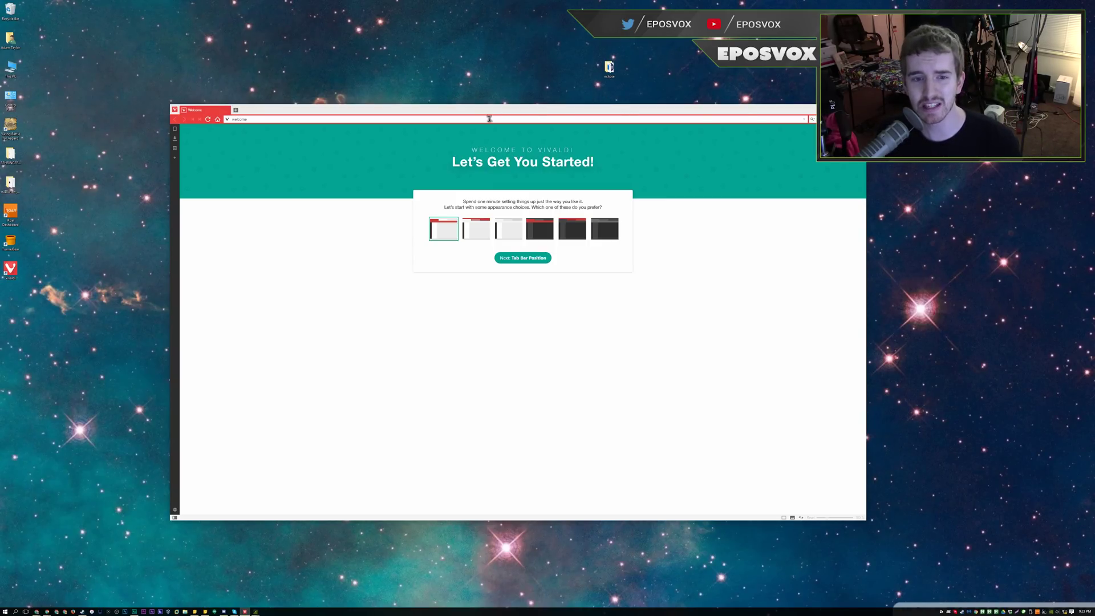
Widen the Vivaldi window showing the Let's Get You Started welcome page.
mouse_move(208, 110)
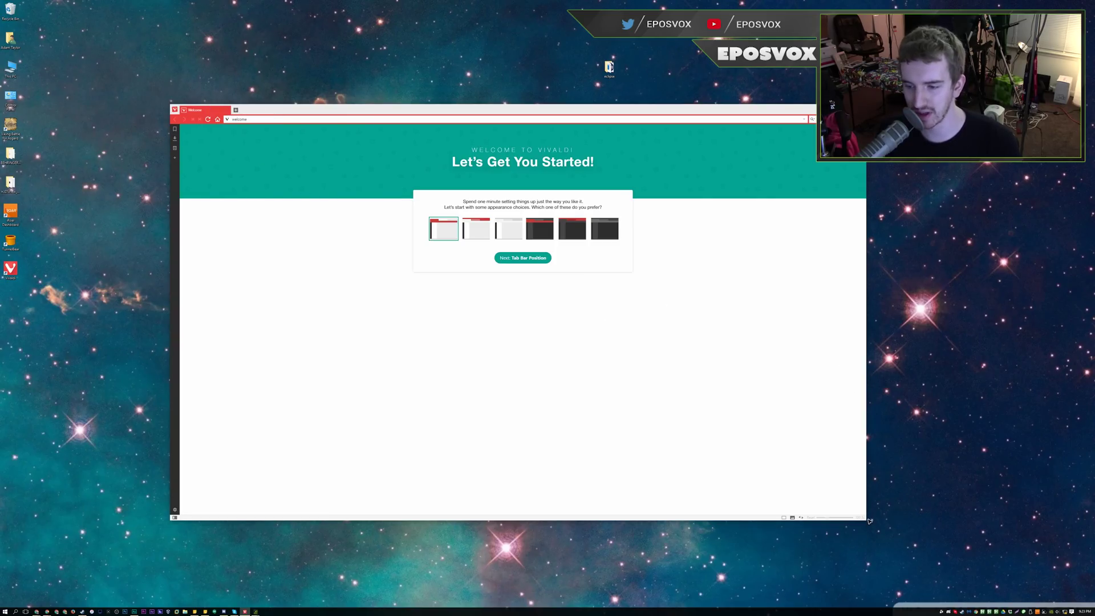
drag(868, 521, 970, 526)
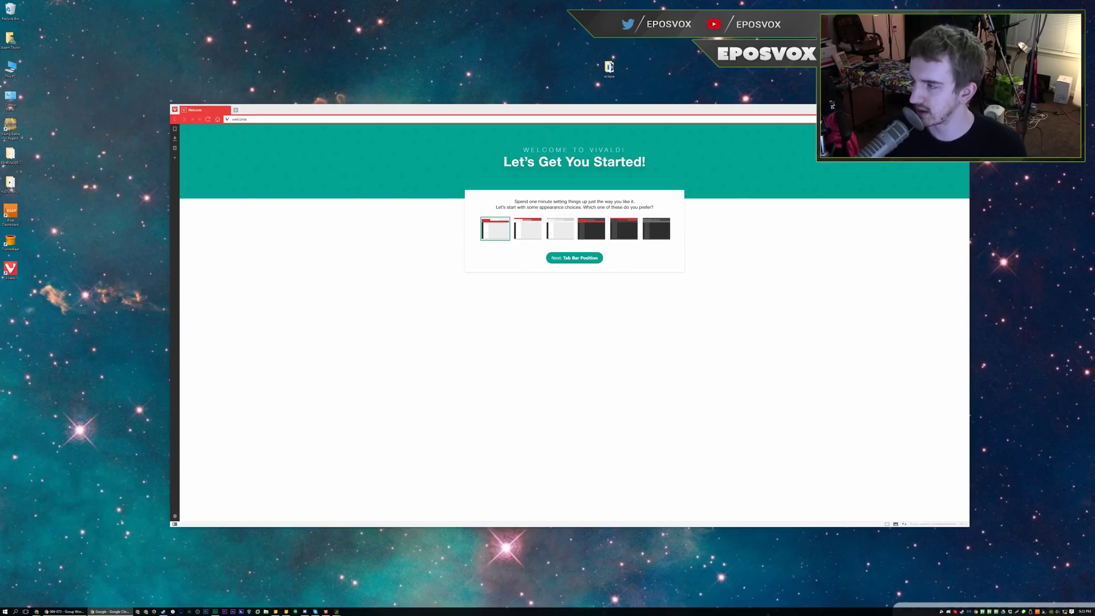
Switch to Chrome and open vivaldi.com from the search results.
key(alt+Tab)
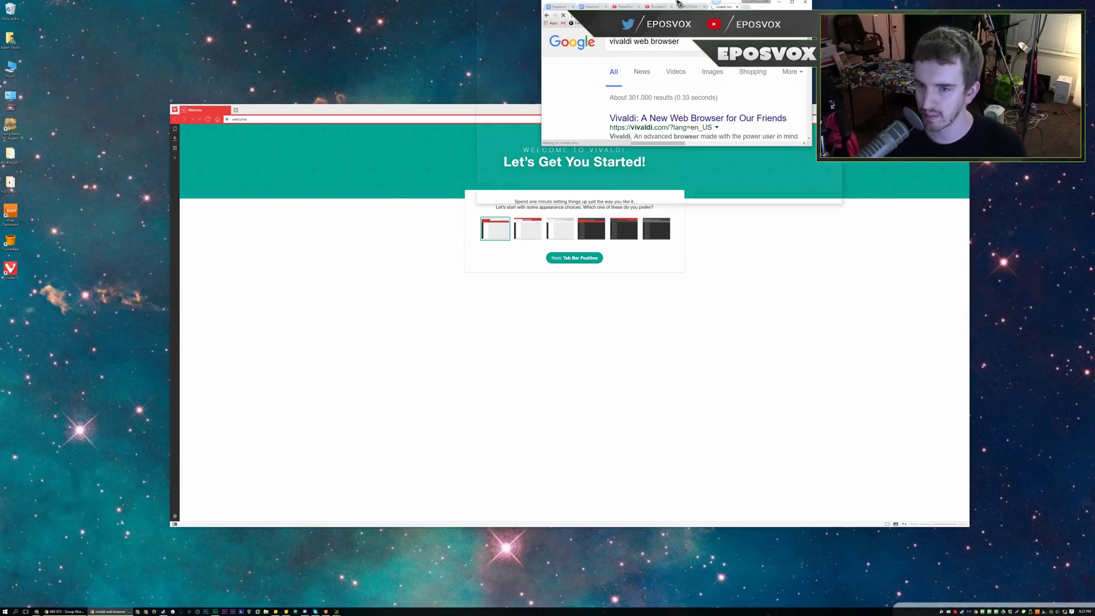
click(521, 129)
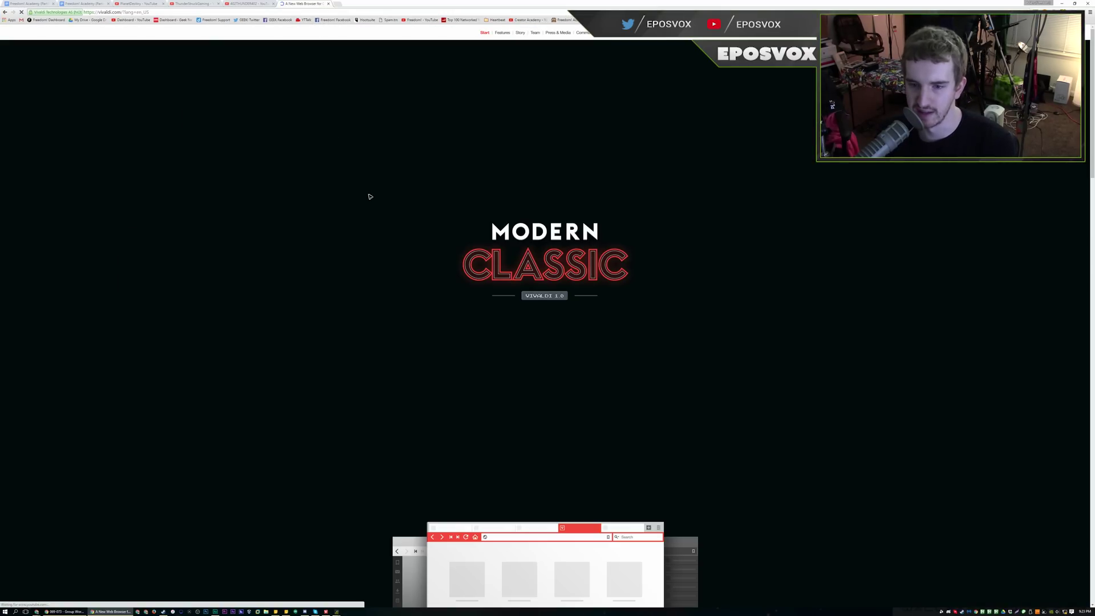
click(546, 335)
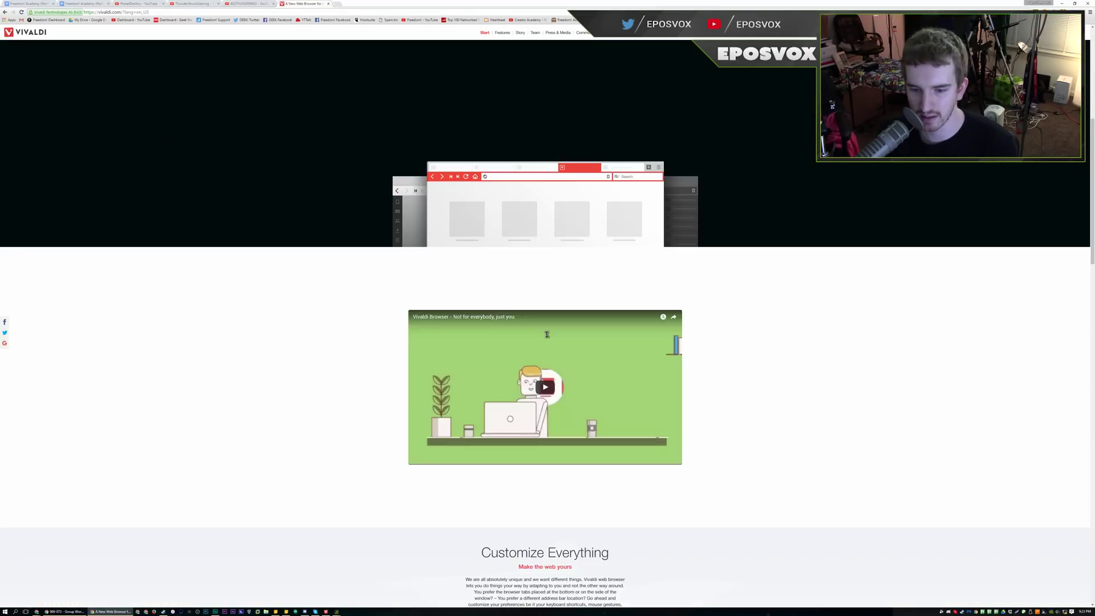
Scroll down through Vivaldi's feature sections to the download area.
scroll(546, 335, down, 4)
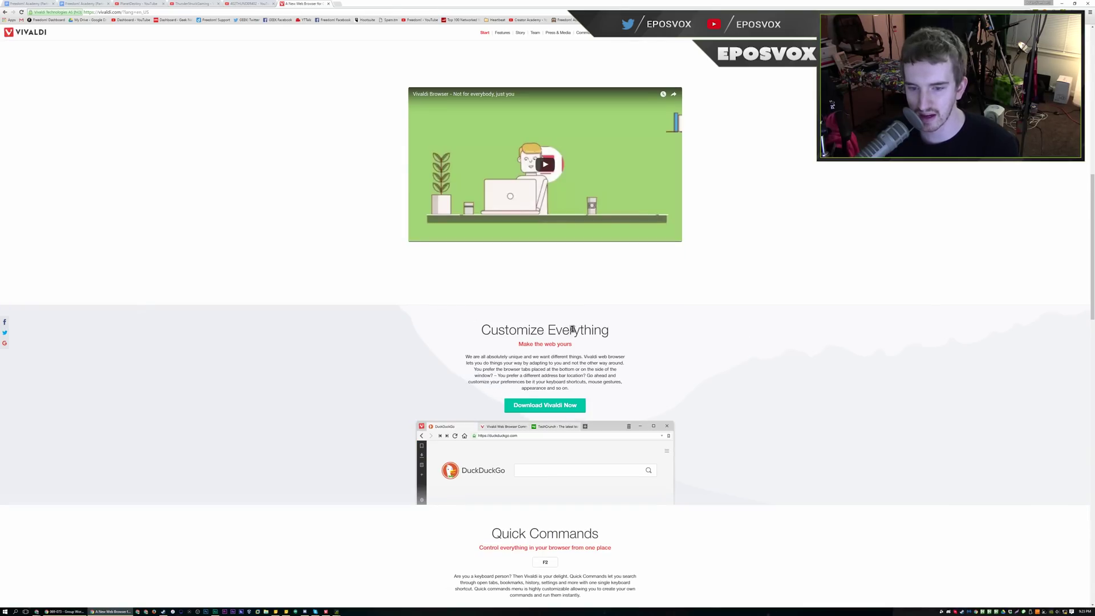
scroll(572, 329, down, 2)
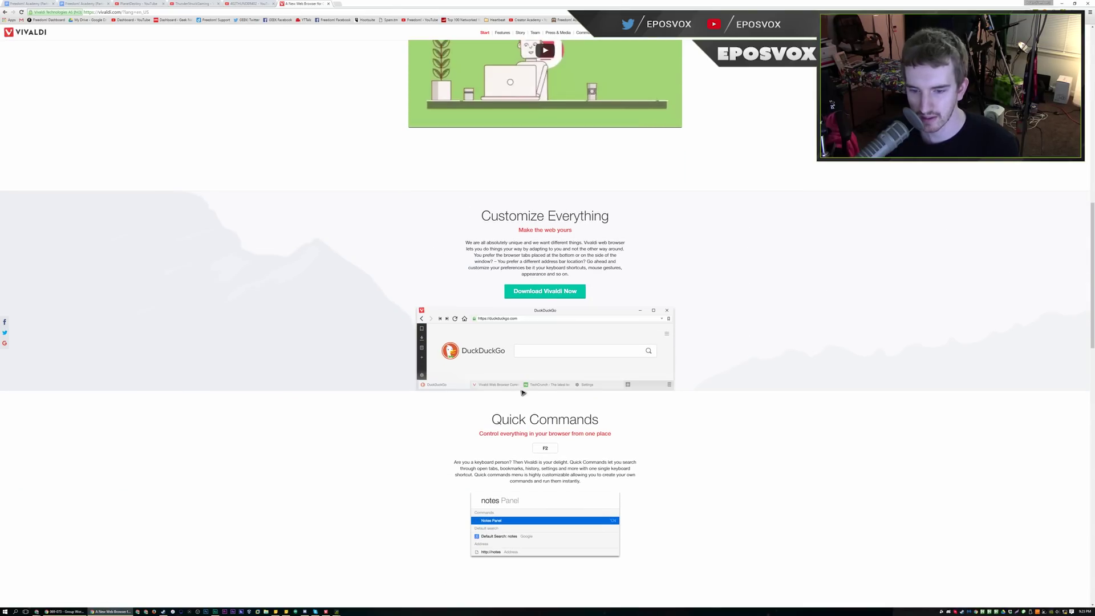
scroll(528, 408, down, 4)
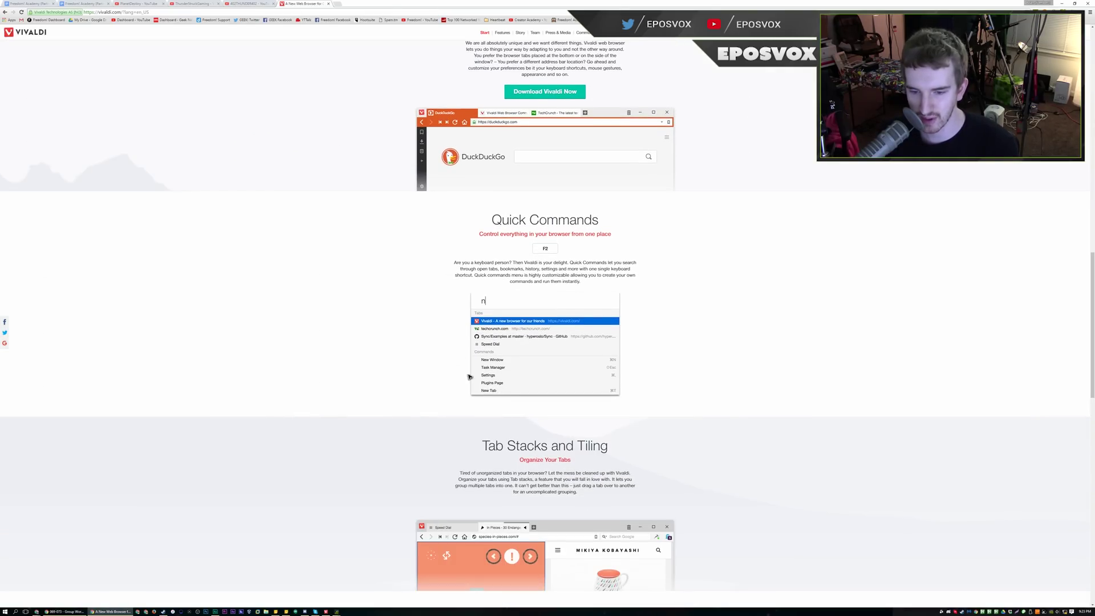
scroll(546, 371, down, 2)
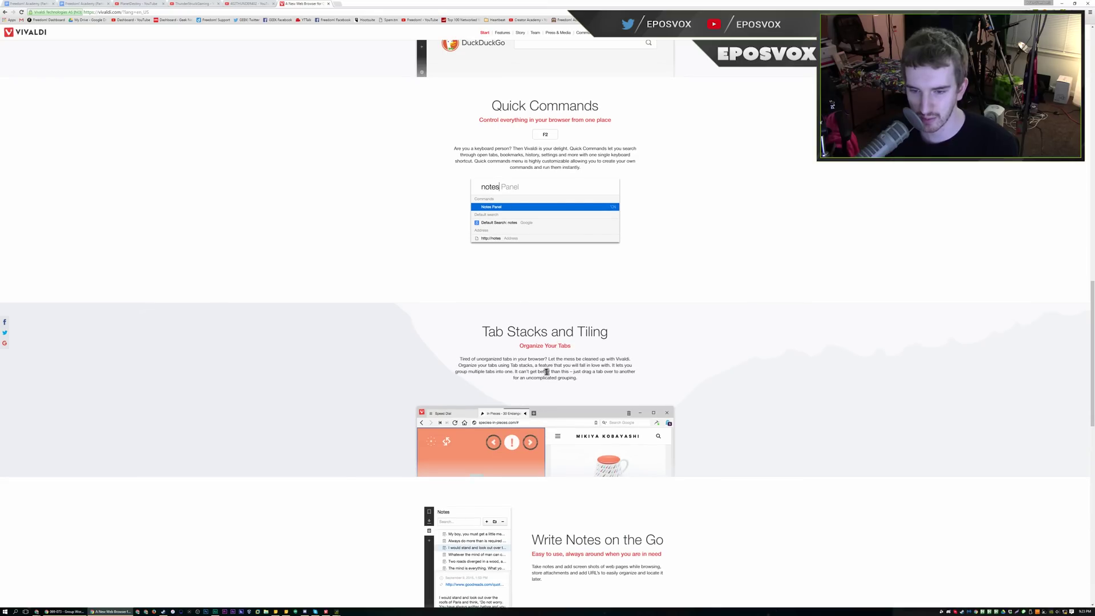
scroll(546, 393, down, 3)
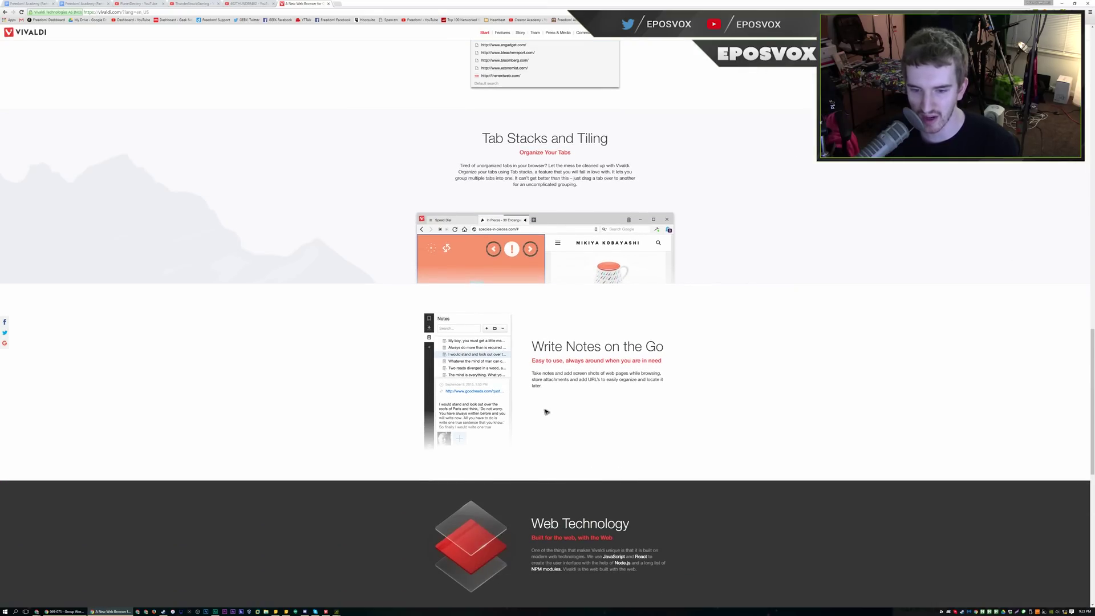
scroll(547, 410, down, 3)
scroll(551, 409, down, 1)
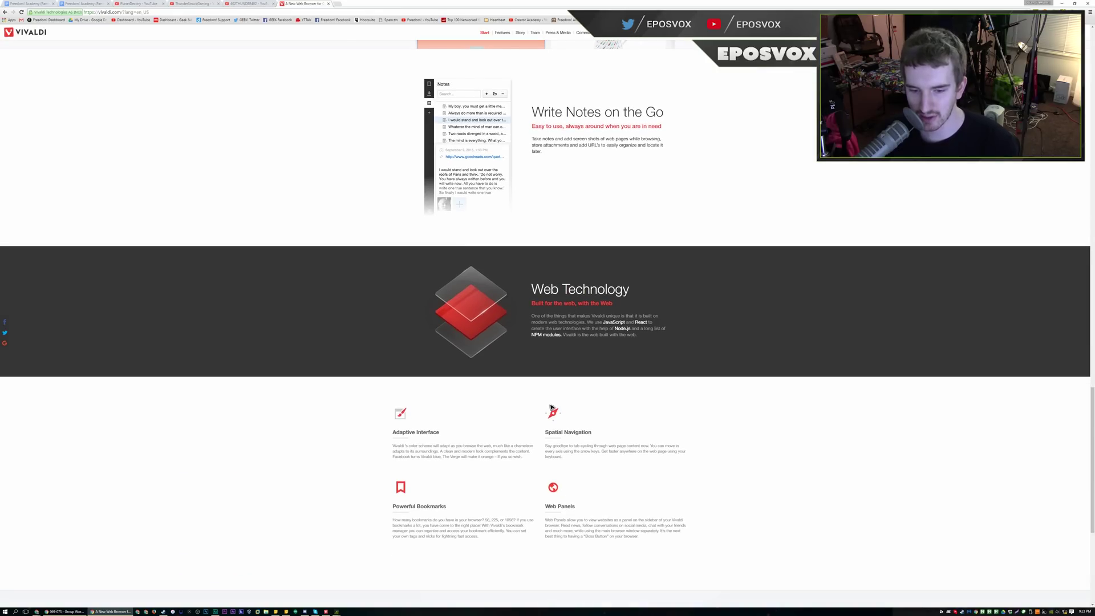
scroll(551, 407, down, 1)
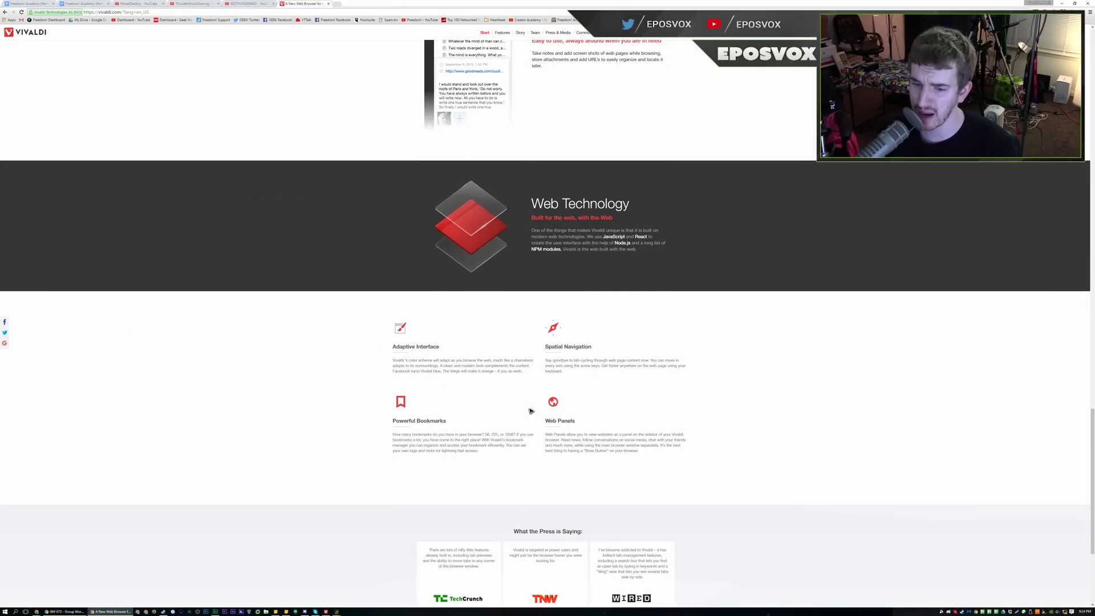
scroll(512, 405, down, 3)
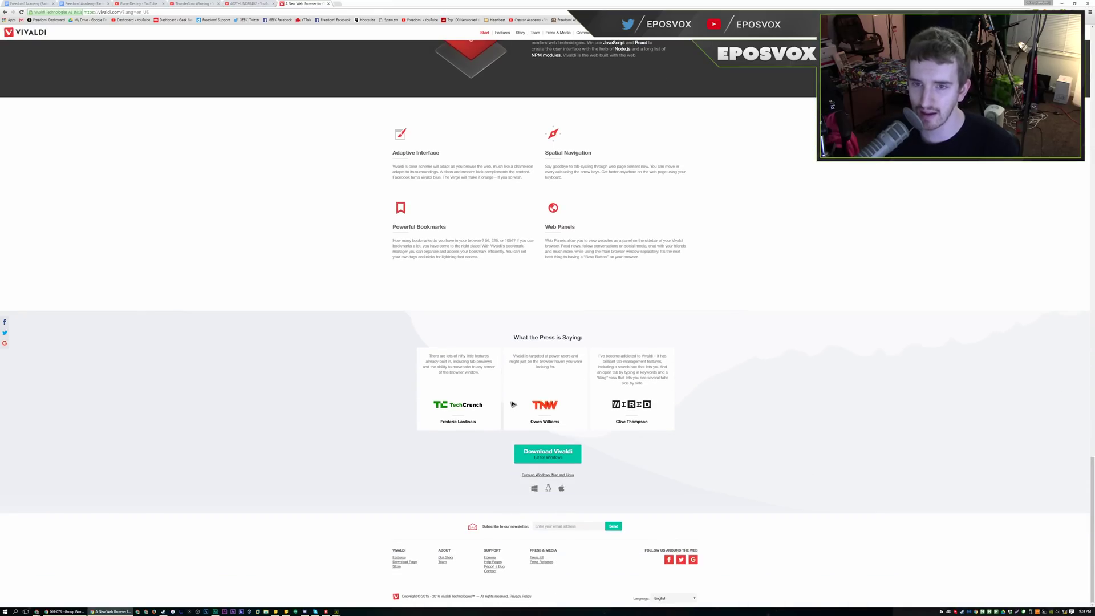
scroll(511, 401, up, 7)
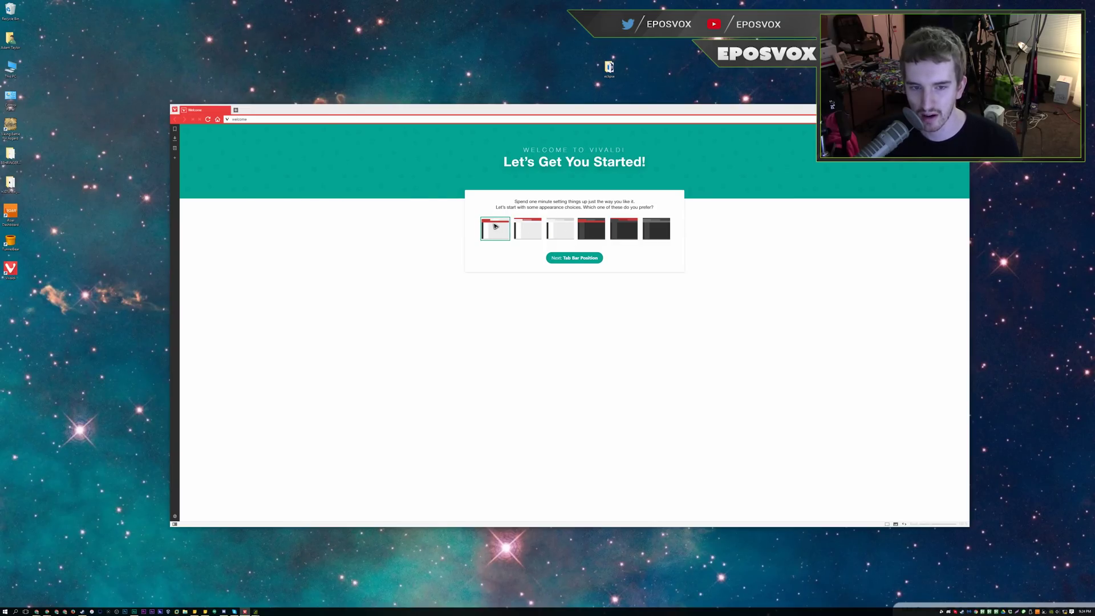
Preview the appearance themes, pick the sixth dark grey one, and advance to Tab Bar Position.
click(529, 231)
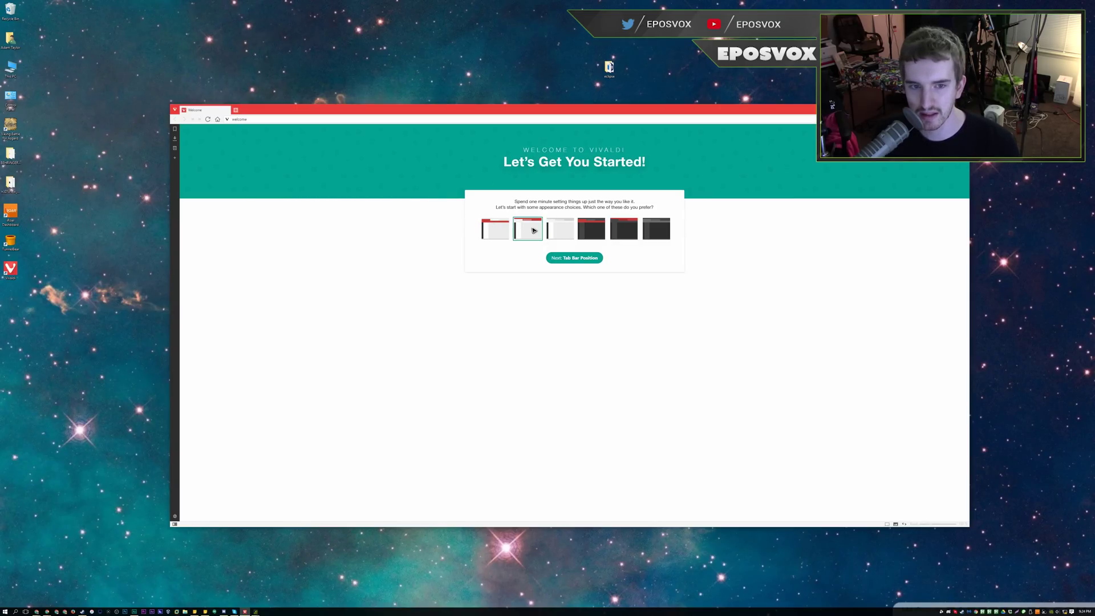
click(571, 231)
click(598, 234)
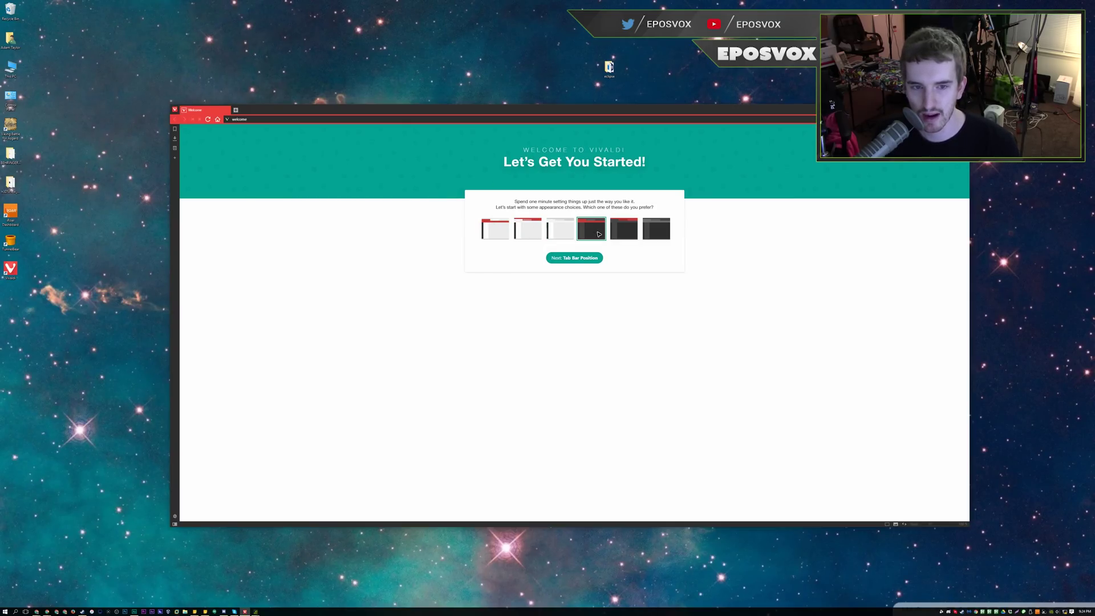
click(627, 232)
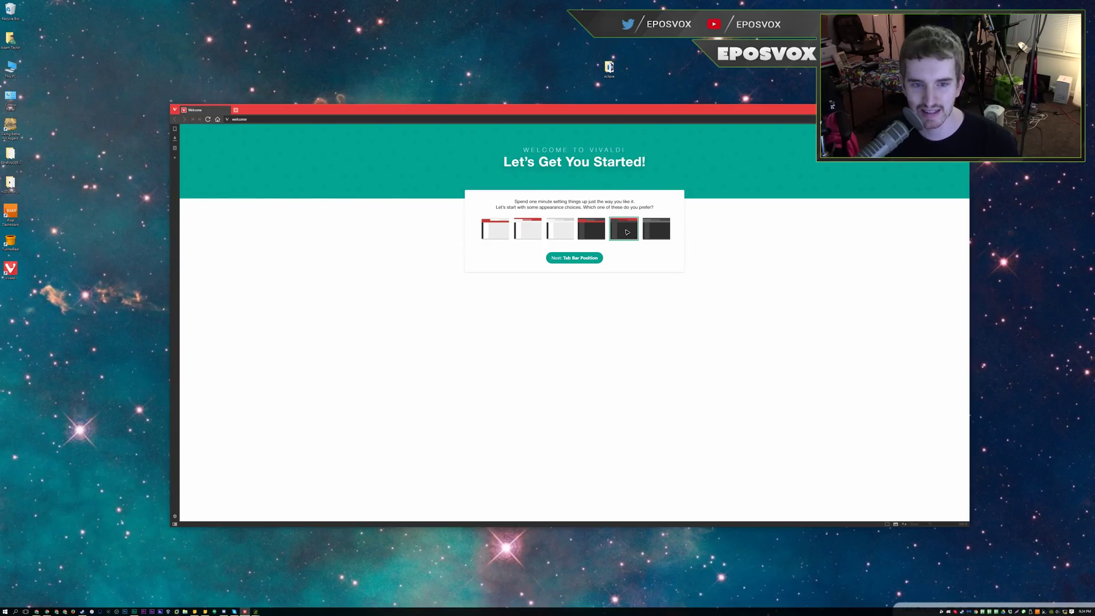
click(667, 231)
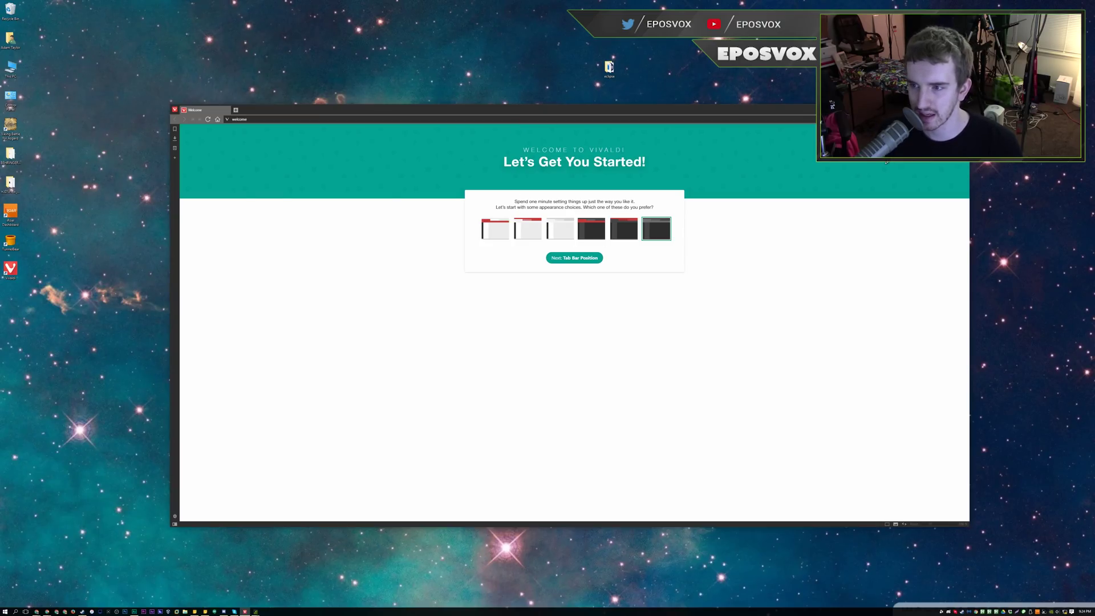
click(581, 258)
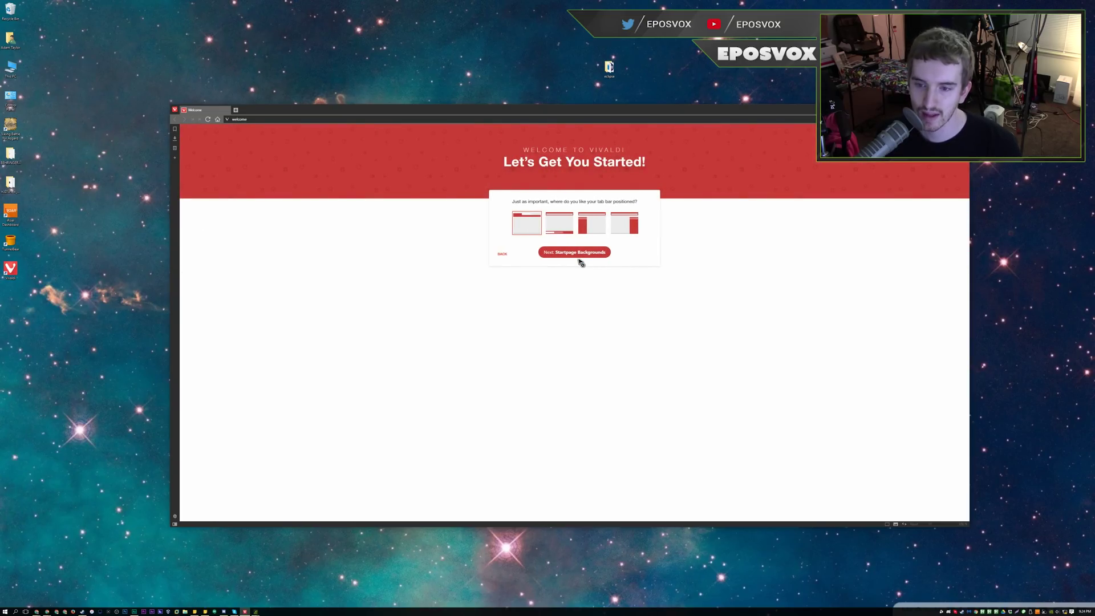
Put the tabs in a left-side panel and move and enlarge the Vivaldi window.
click(583, 230)
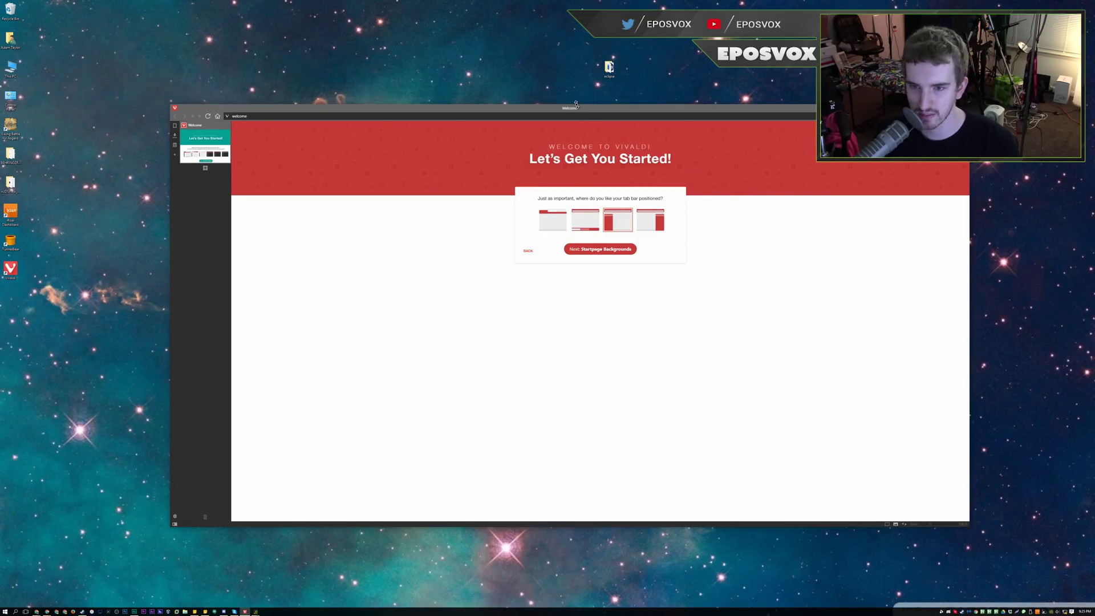
drag(579, 109, 462, 55)
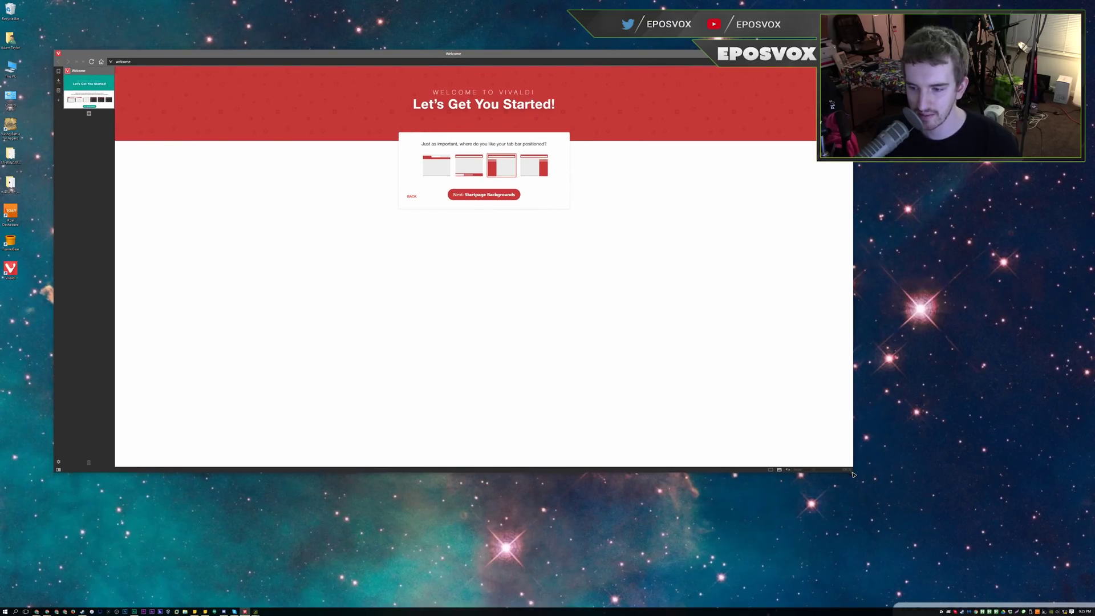
drag(850, 472, 1049, 556)
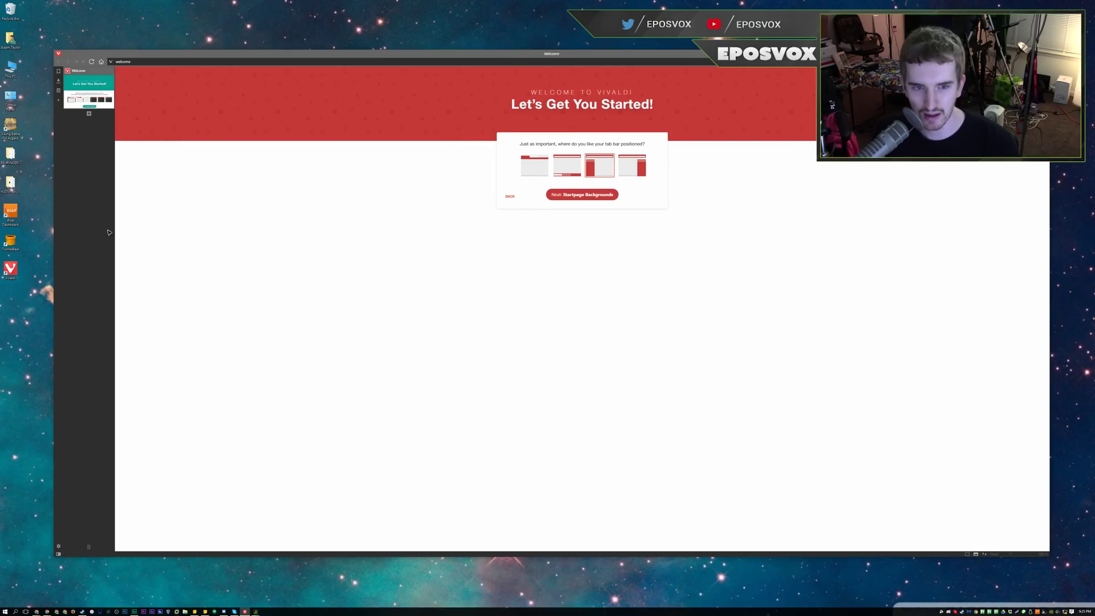
mouse_move(314, 53)
mouse_down()
mouse_move(308, 16)
mouse_move(300, 39)
mouse_up()
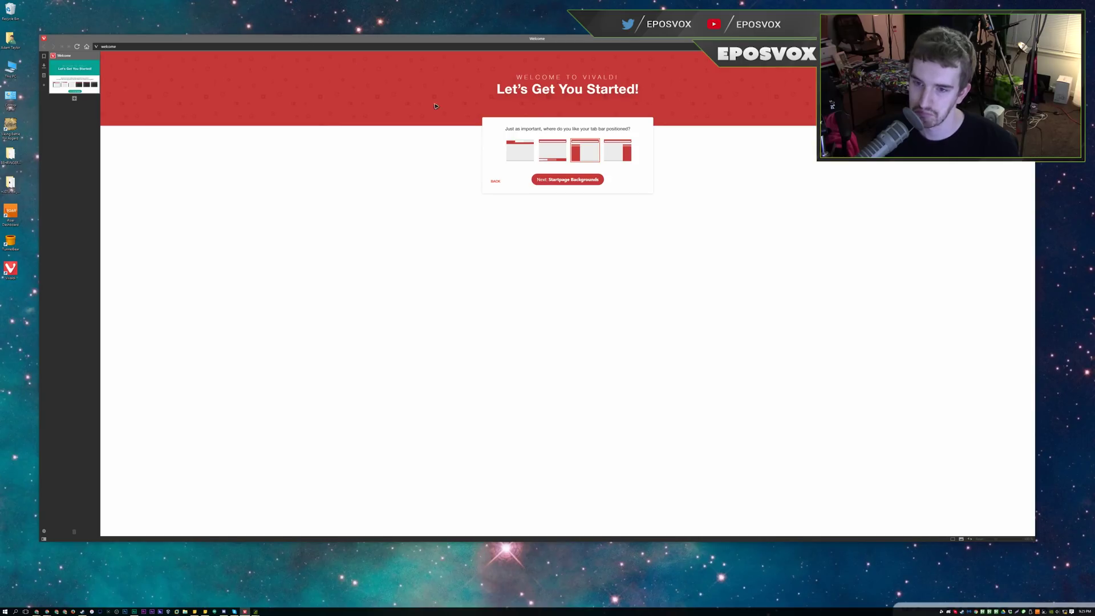
Compare right and bottom tab positions, settle on left, and advance to Startpage Backgrounds.
click(619, 155)
drag(595, 44, 628, 41)
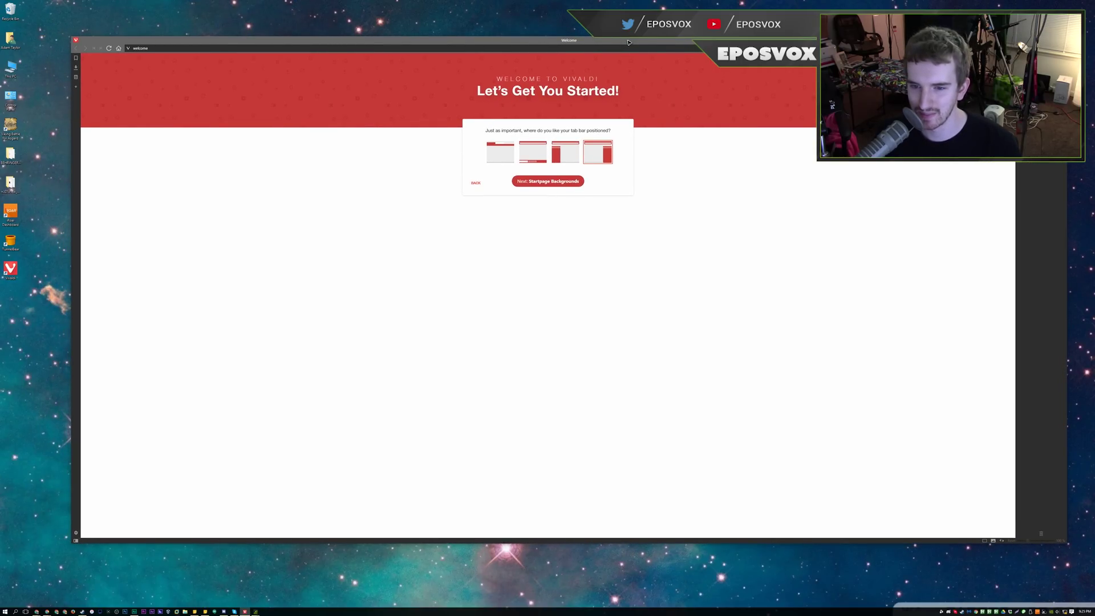
click(538, 154)
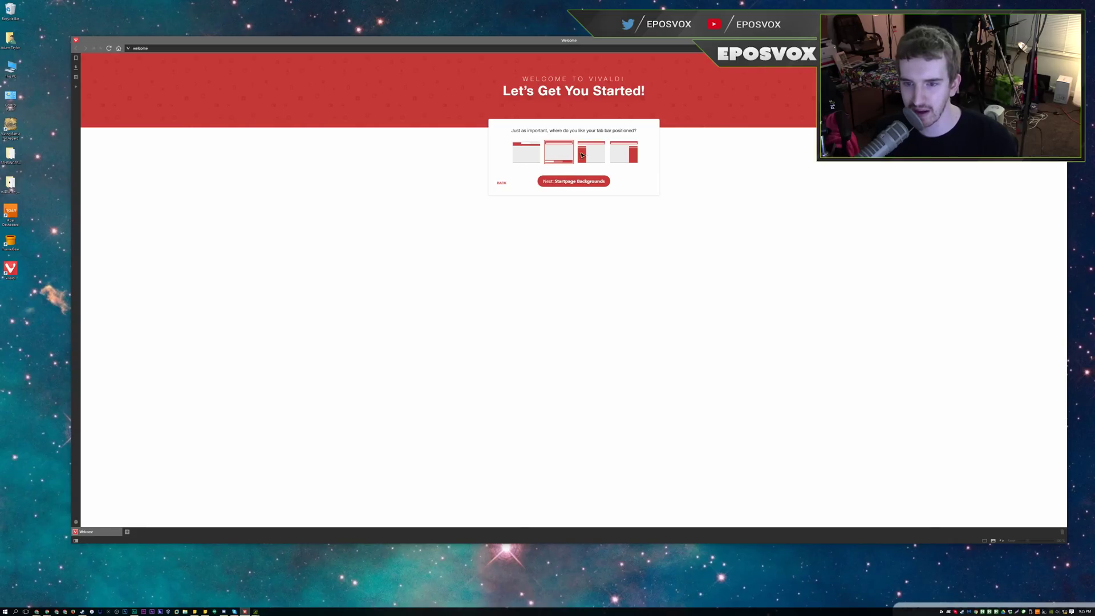
click(585, 155)
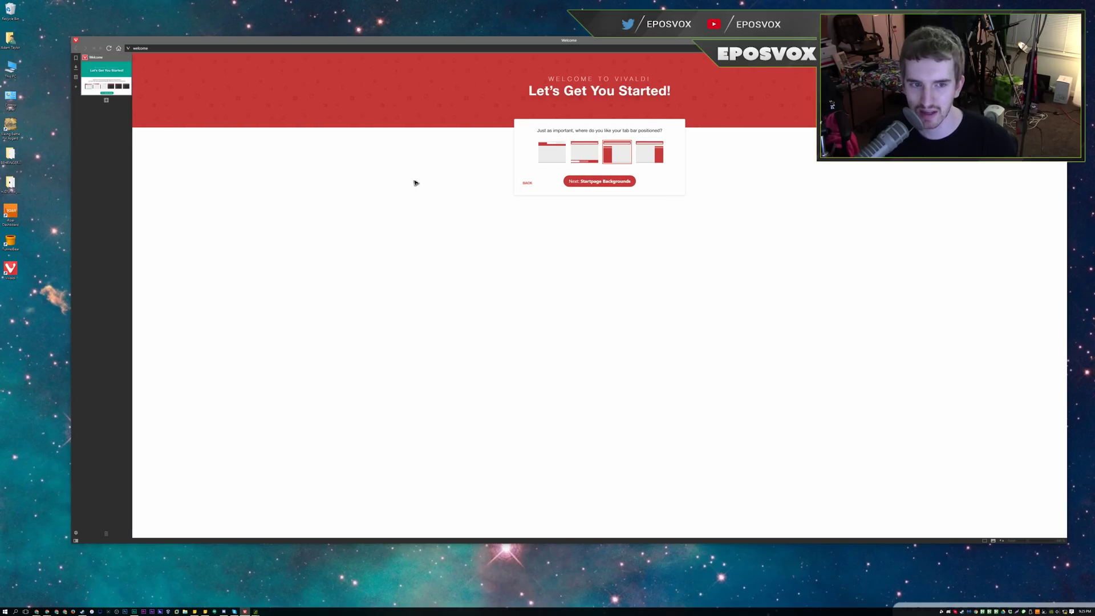
click(582, 181)
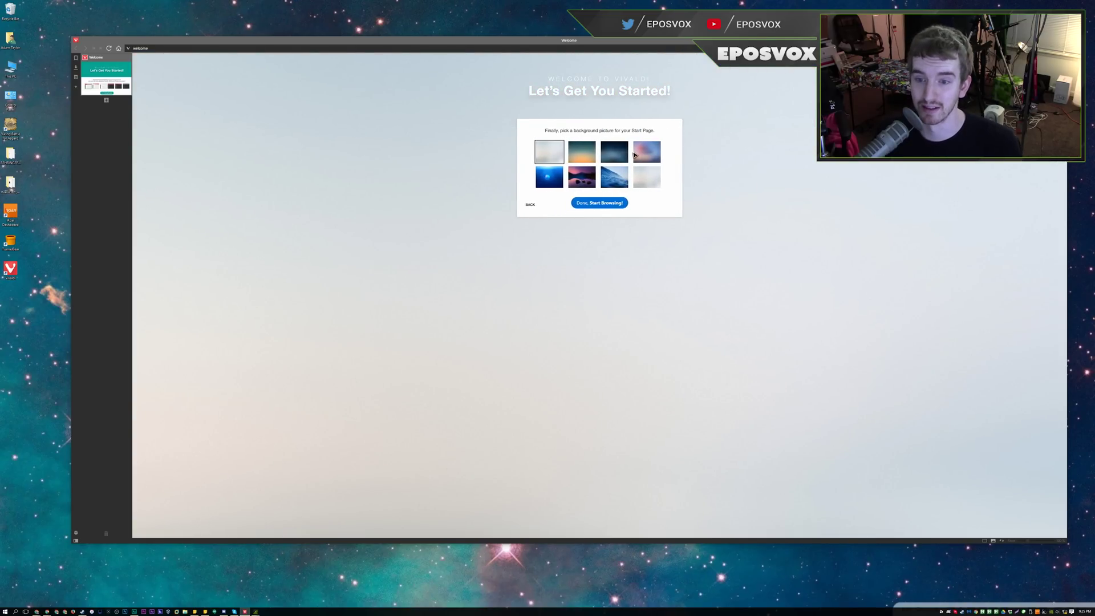
Preview the start page backgrounds, choose the dark blue one, and finish the welcome setup.
click(588, 150)
click(623, 151)
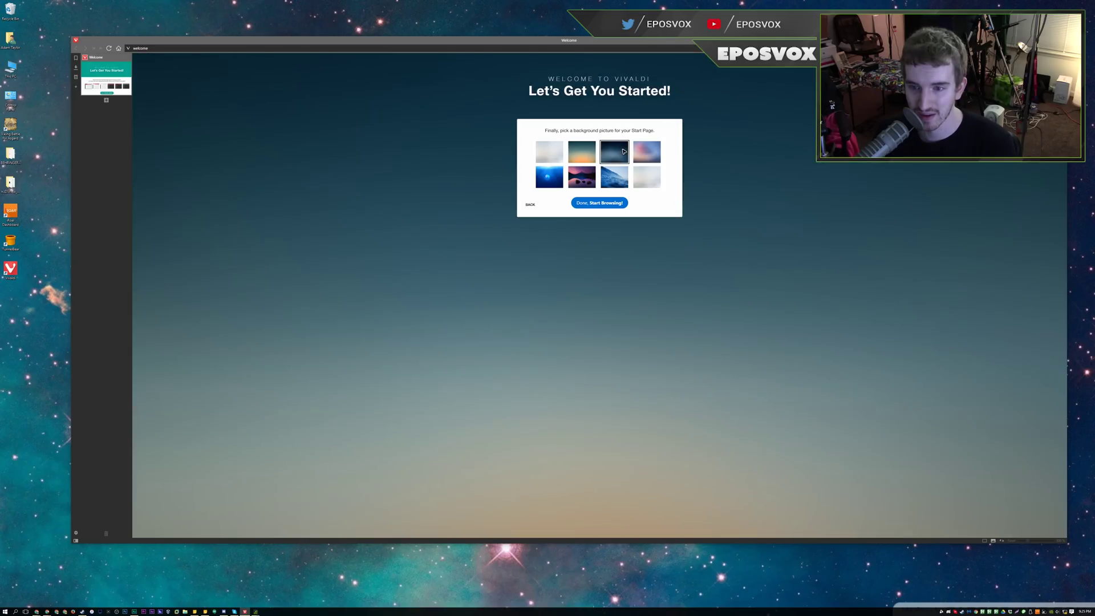
click(548, 177)
click(582, 176)
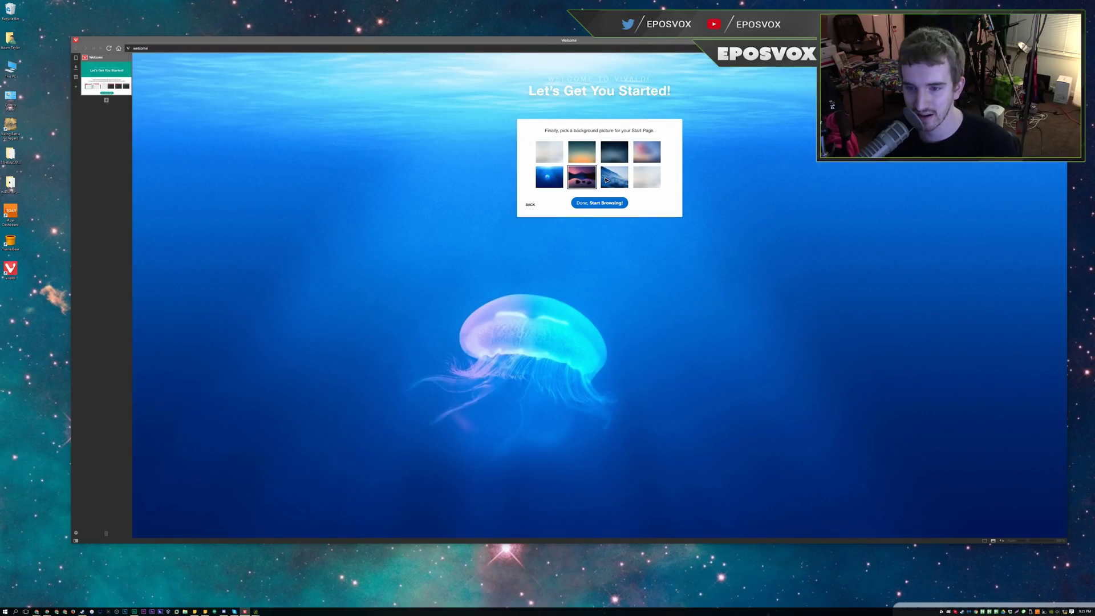
click(614, 177)
click(650, 174)
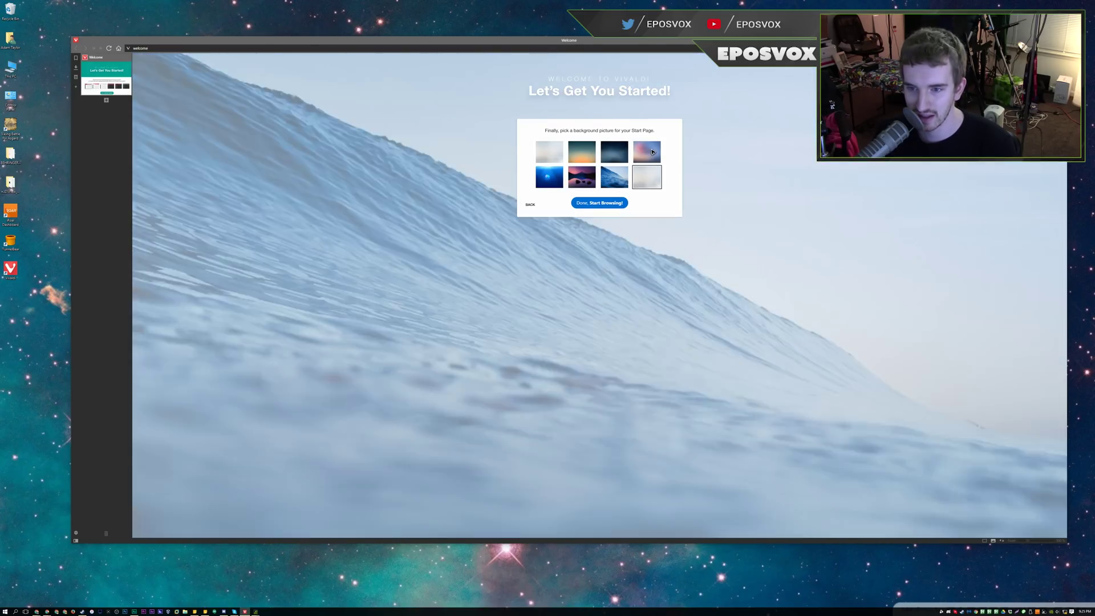
click(646, 155)
click(615, 151)
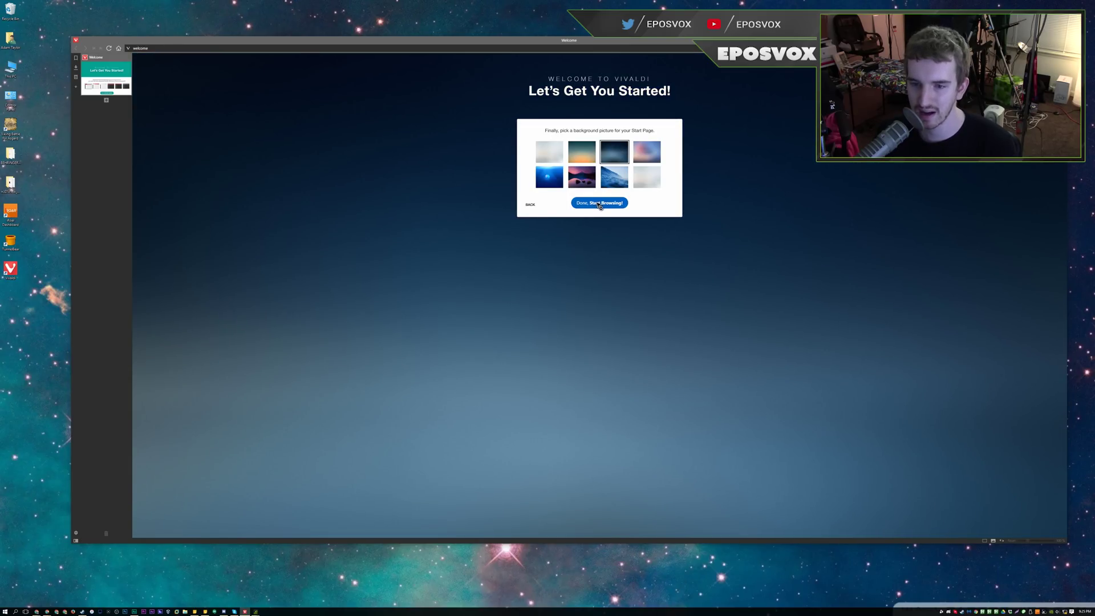
click(598, 204)
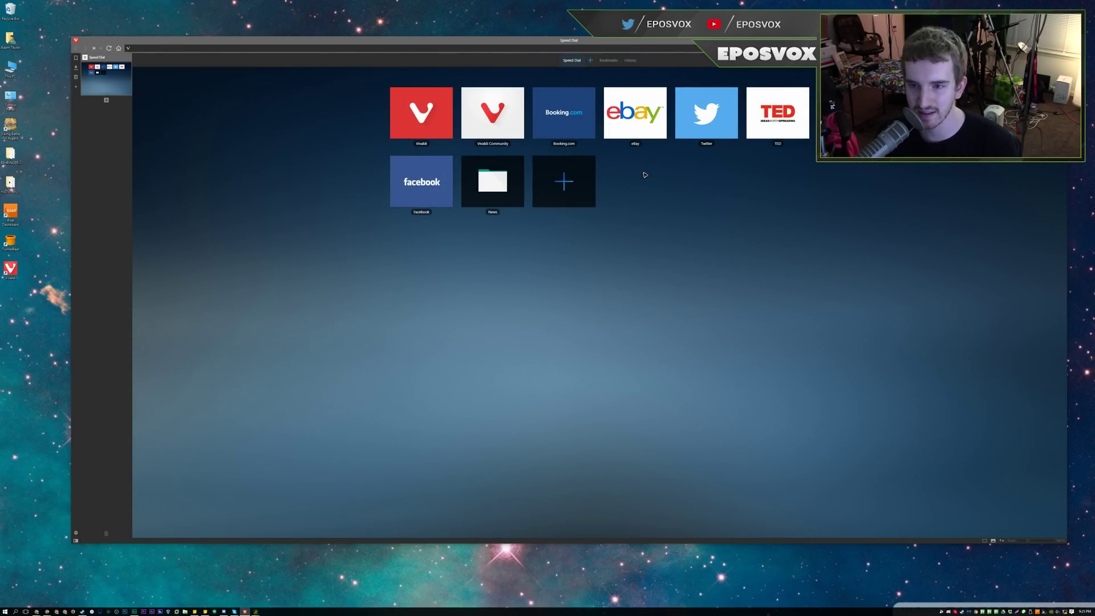
Open Twitter from the Speed Dial and bring up its log-in dialog.
click(705, 128)
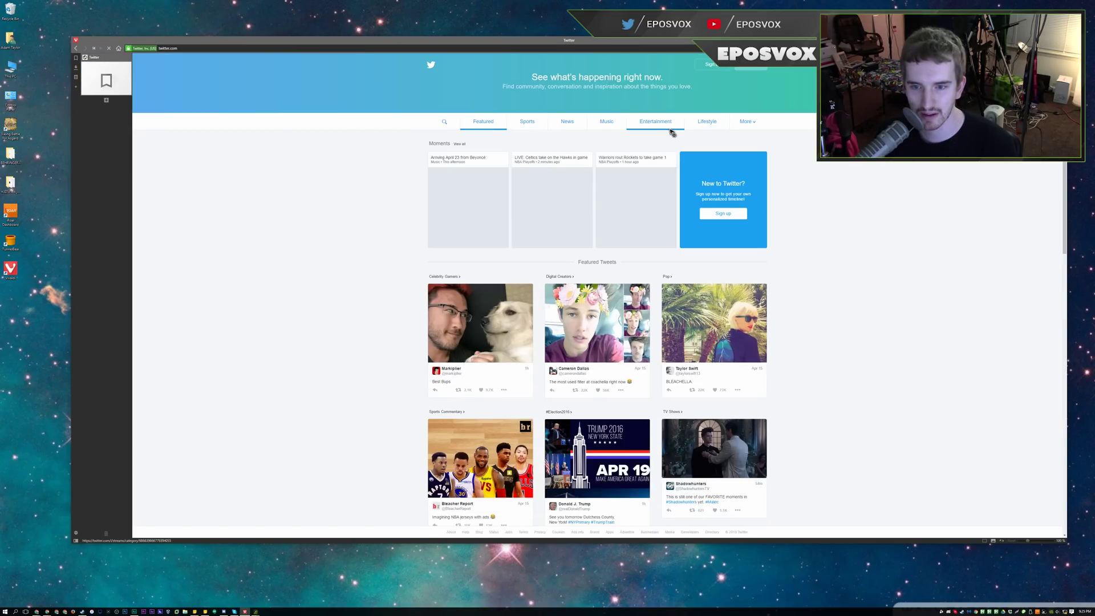
click(738, 67)
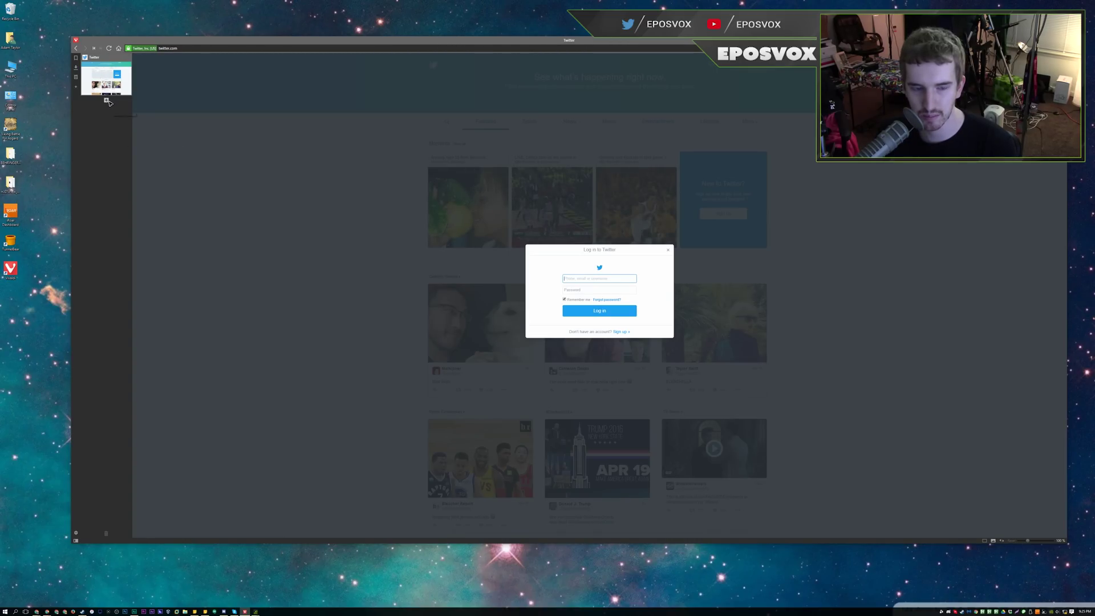
click(102, 71)
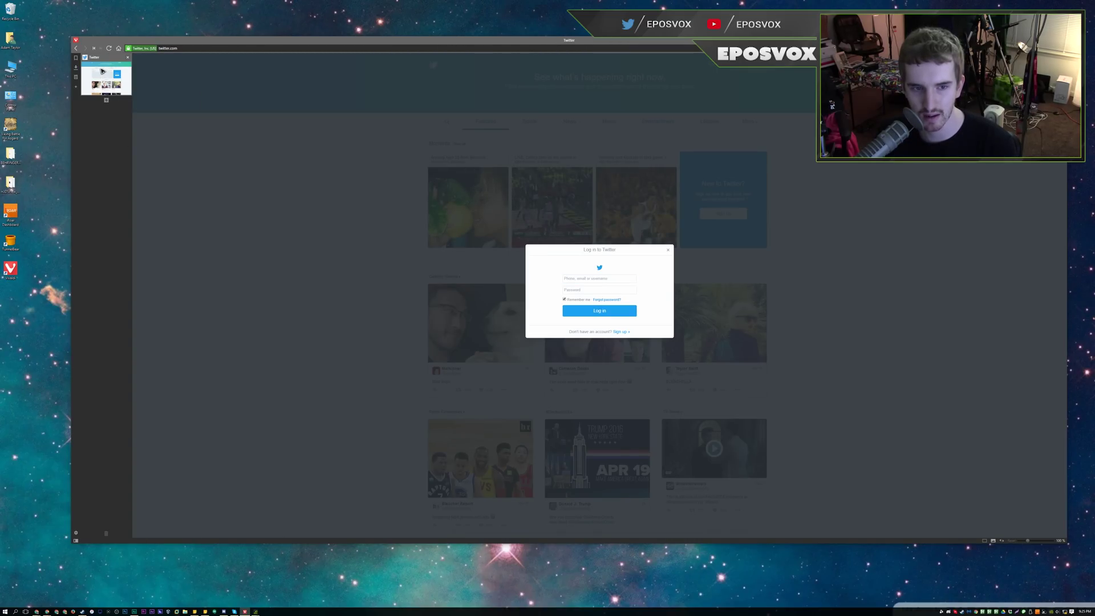
Bookmark the Twitter tab from its context menu and show the Bookmarks panel.
right_click(103, 75)
click(102, 74)
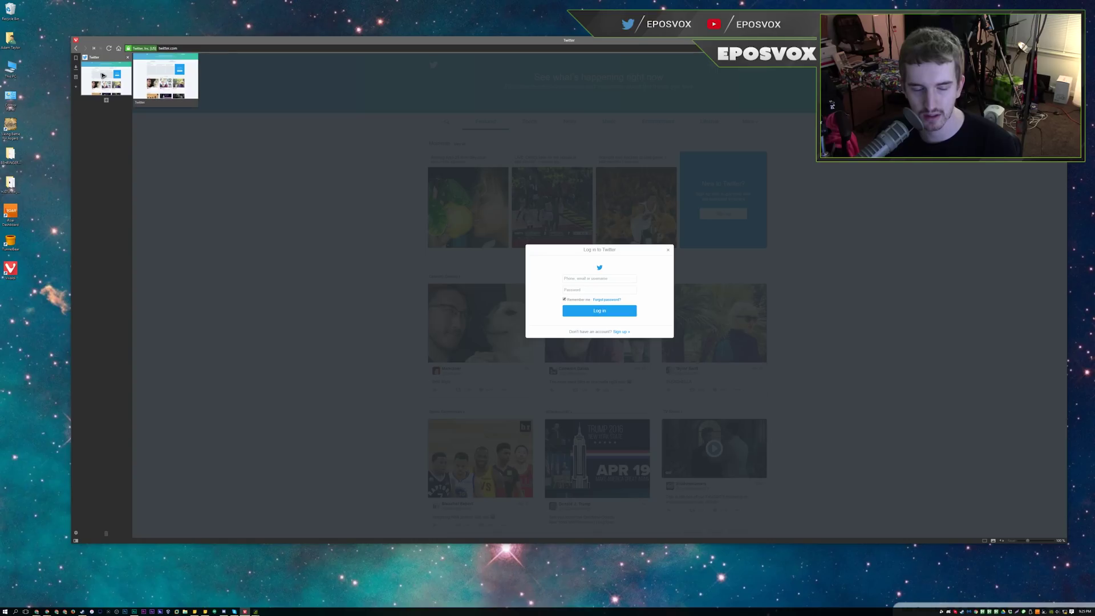
right_click(103, 75)
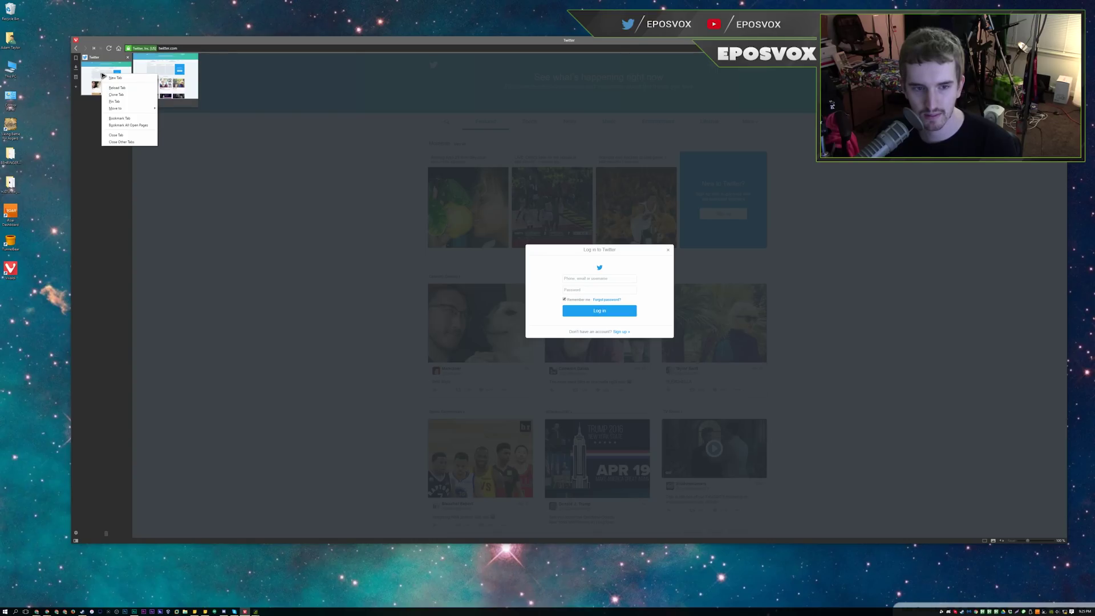
click(130, 119)
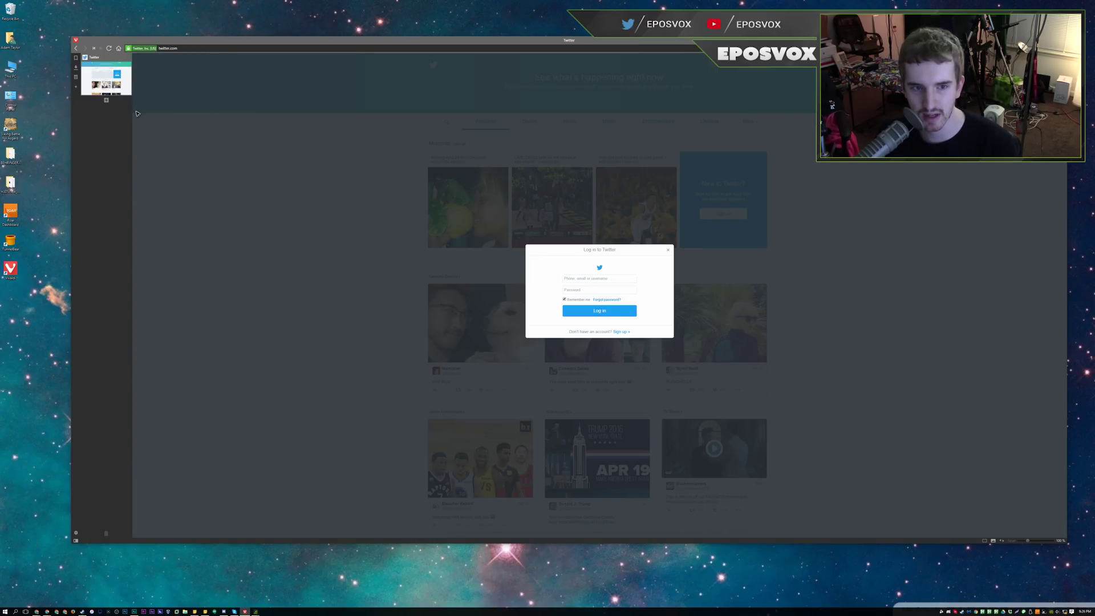
mouse_move(98, 91)
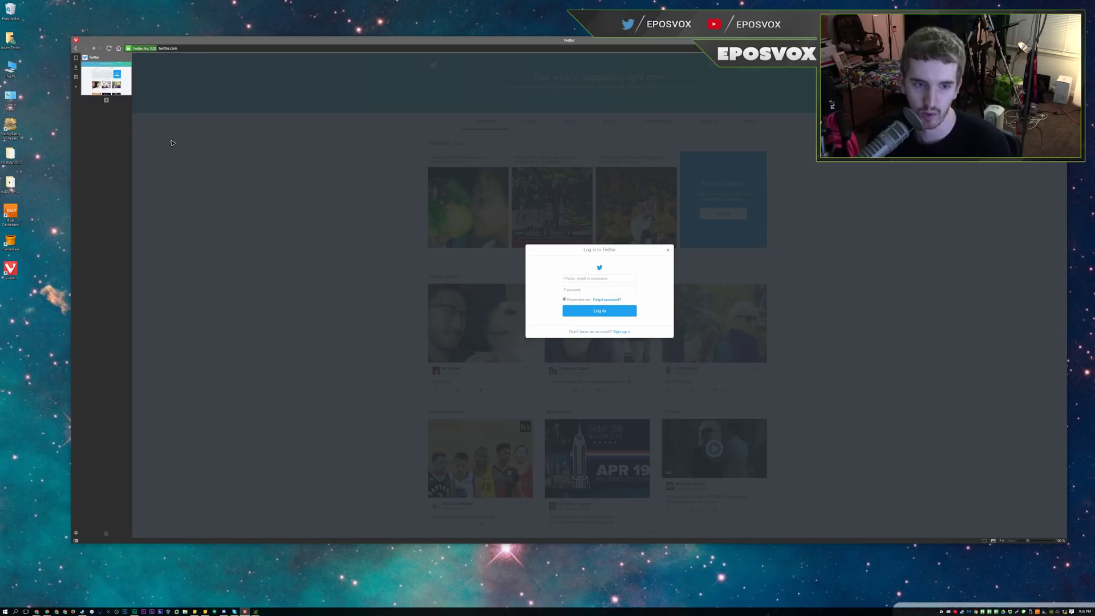
click(76, 58)
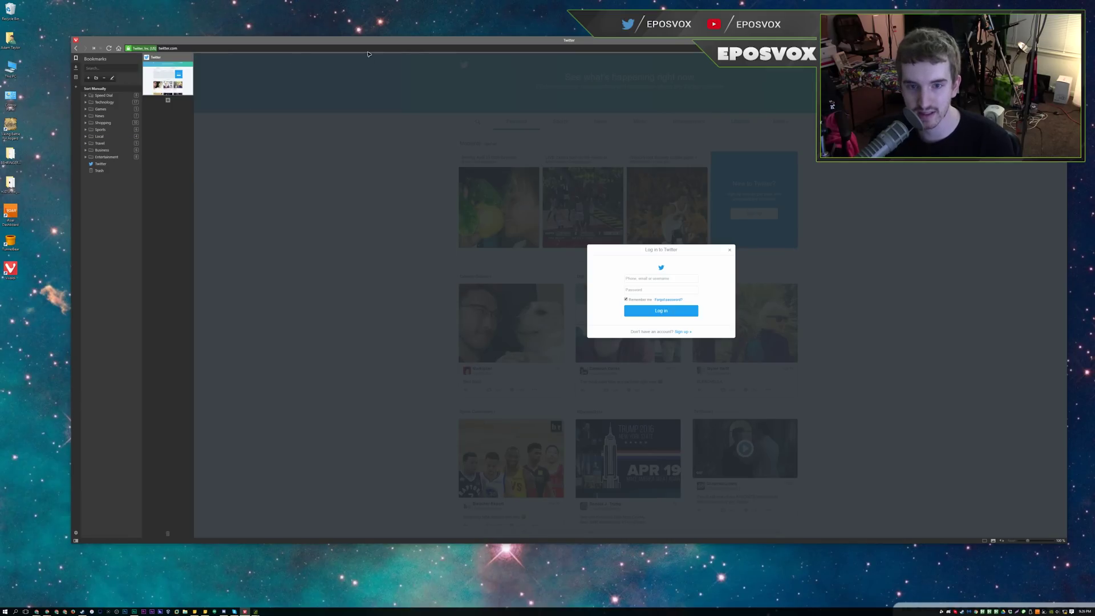
Close Twitter's log-in dialog and enlarge the dog photo from the featured tweet.
drag(367, 43, 352, 41)
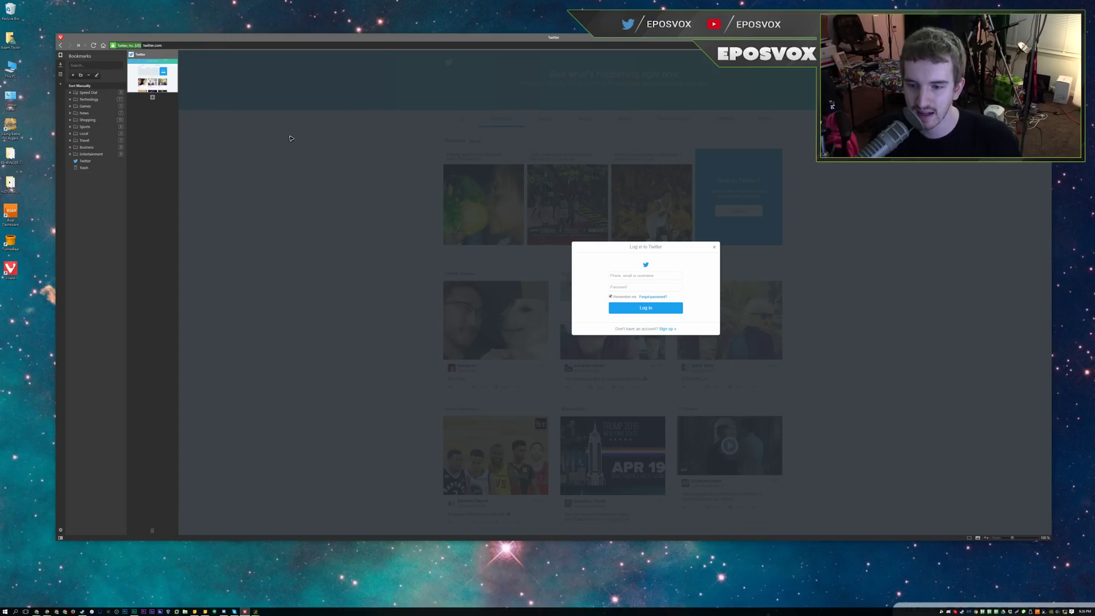
click(714, 249)
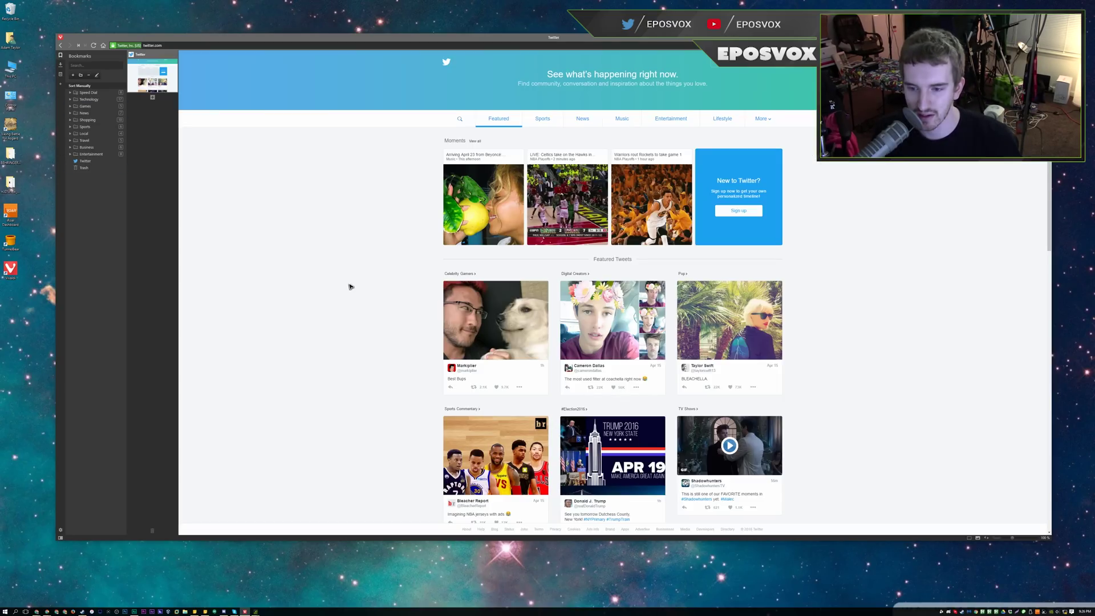
click(499, 327)
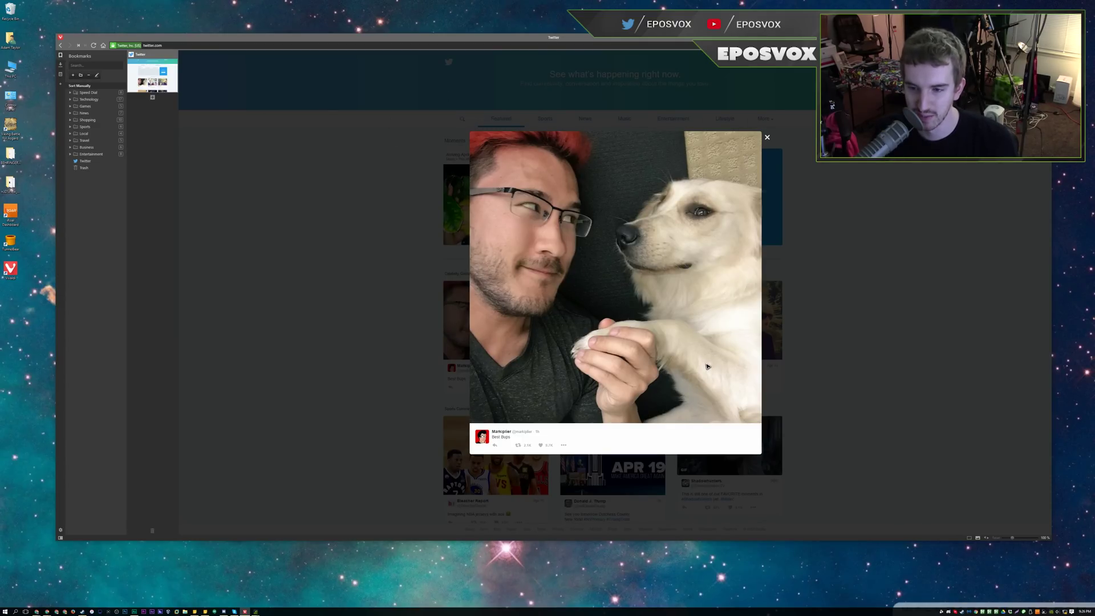
Switch the side panel to Downloads and check the list of enabled panels.
click(60, 64)
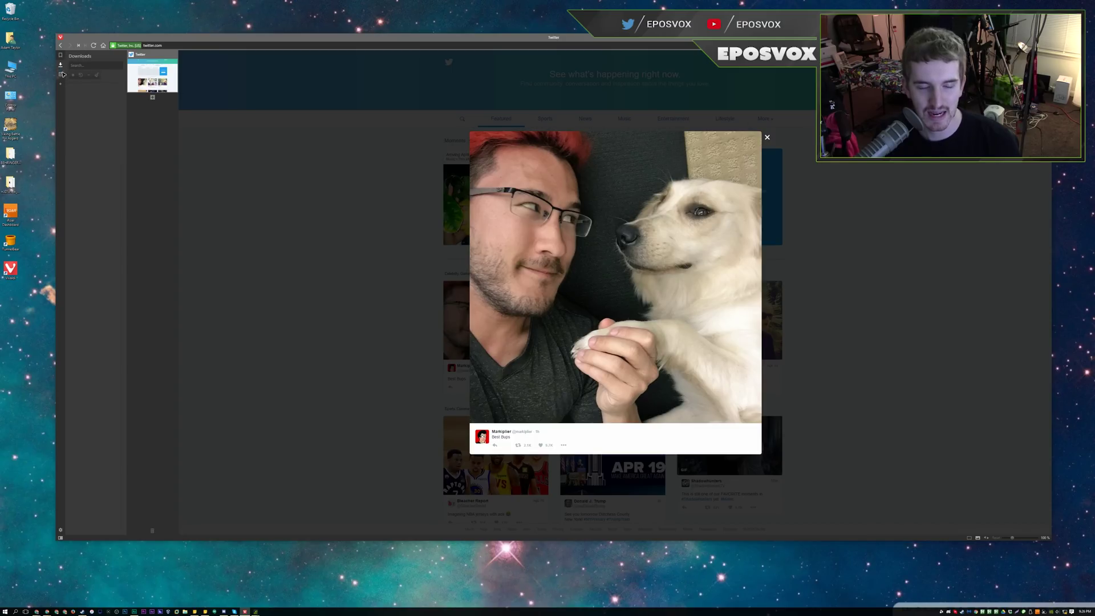
right_click(62, 68)
click(79, 138)
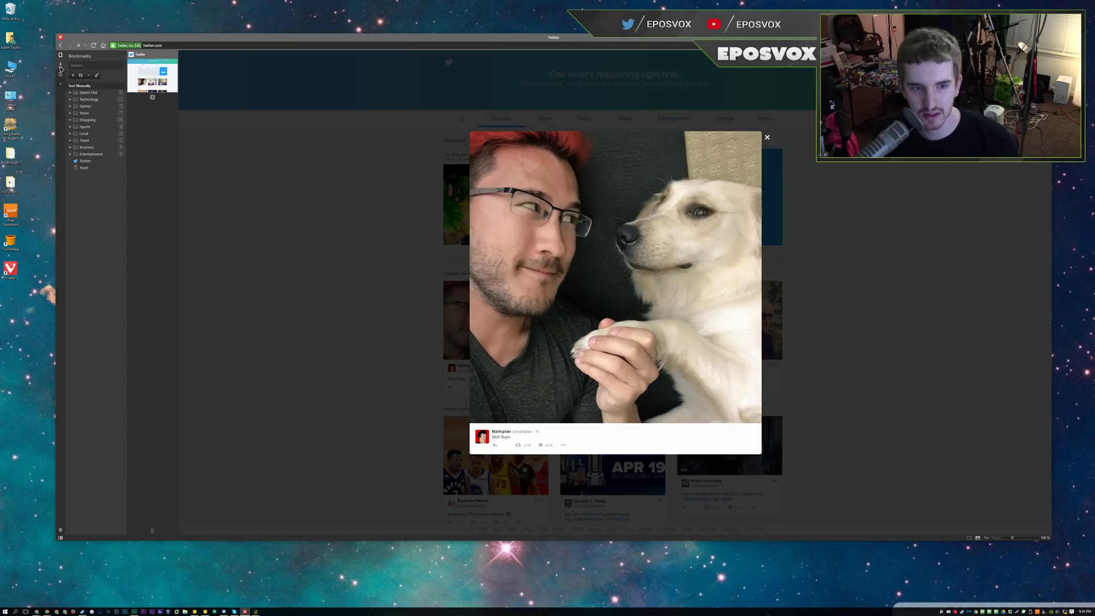
Write a note reading 'This is a test note' in the Notes panel and select it.
click(61, 75)
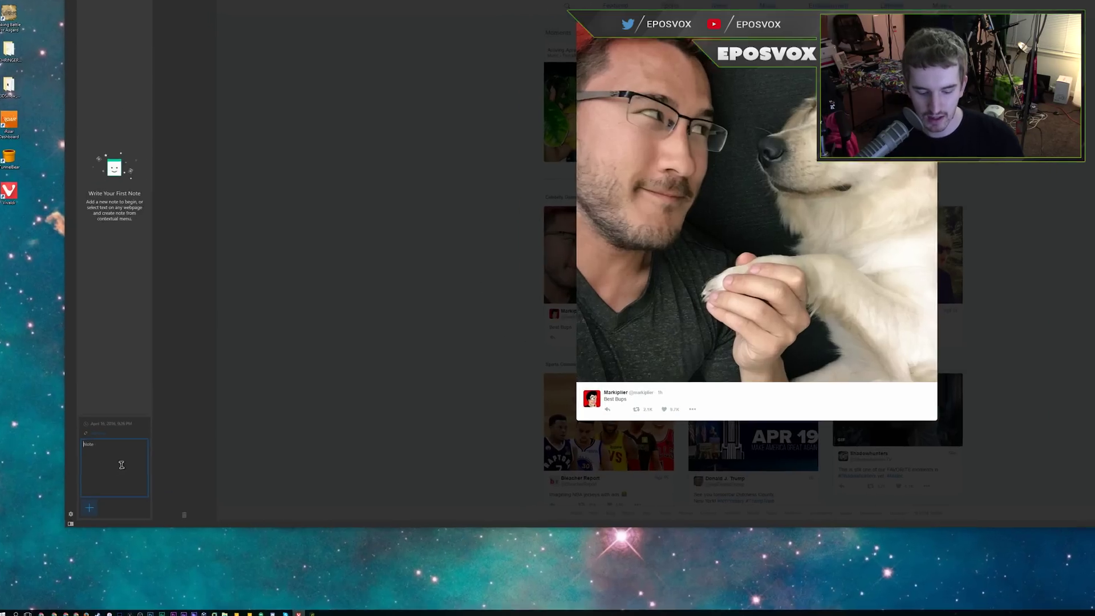
click(101, 494)
text(This is a )
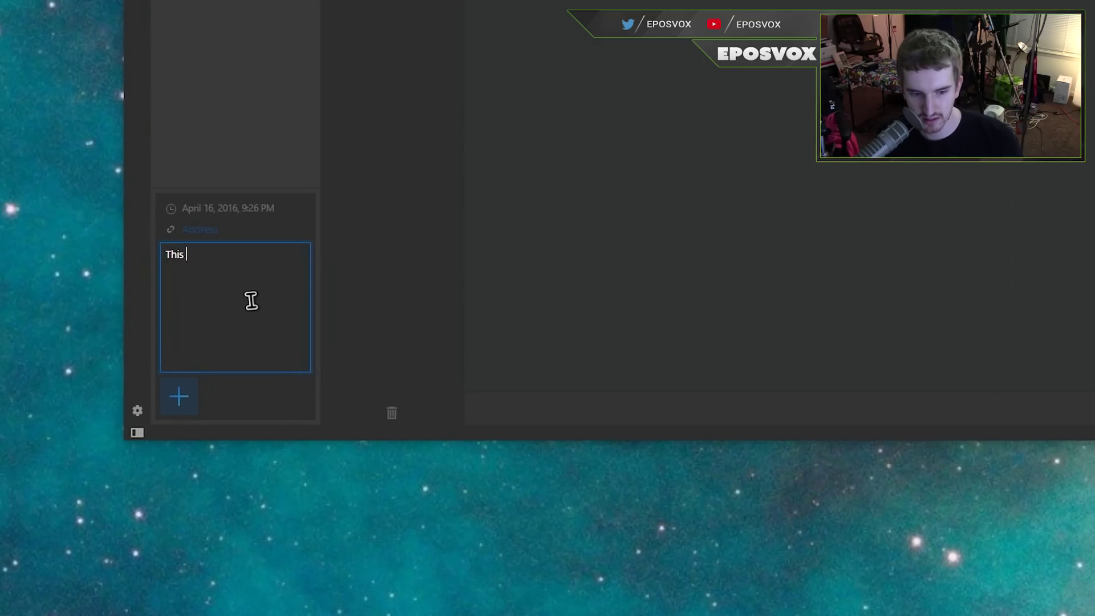
text(test note)
key(Return)
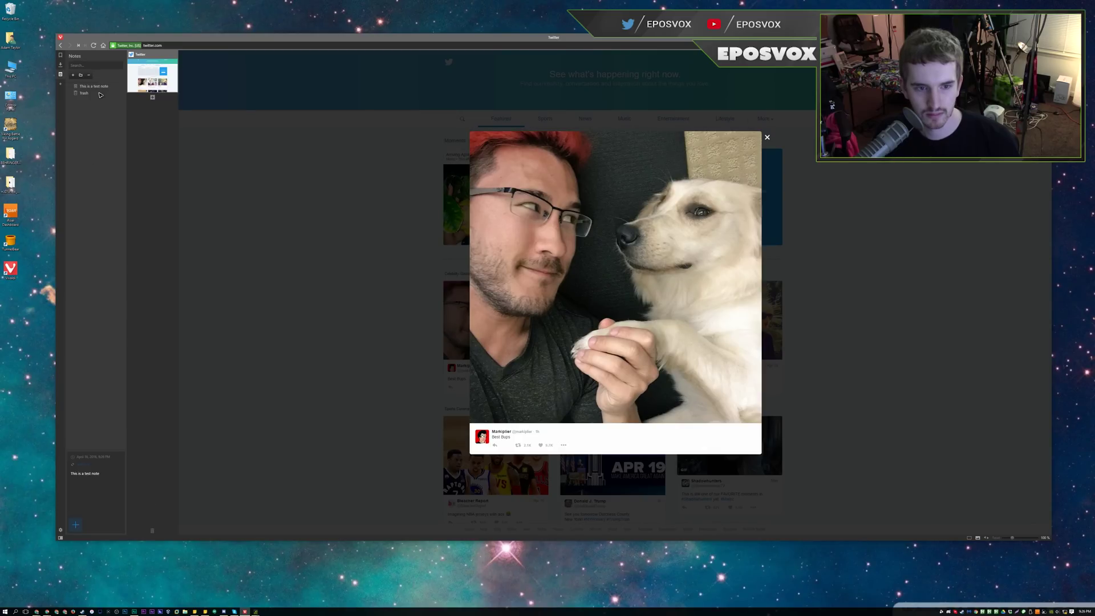
click(98, 86)
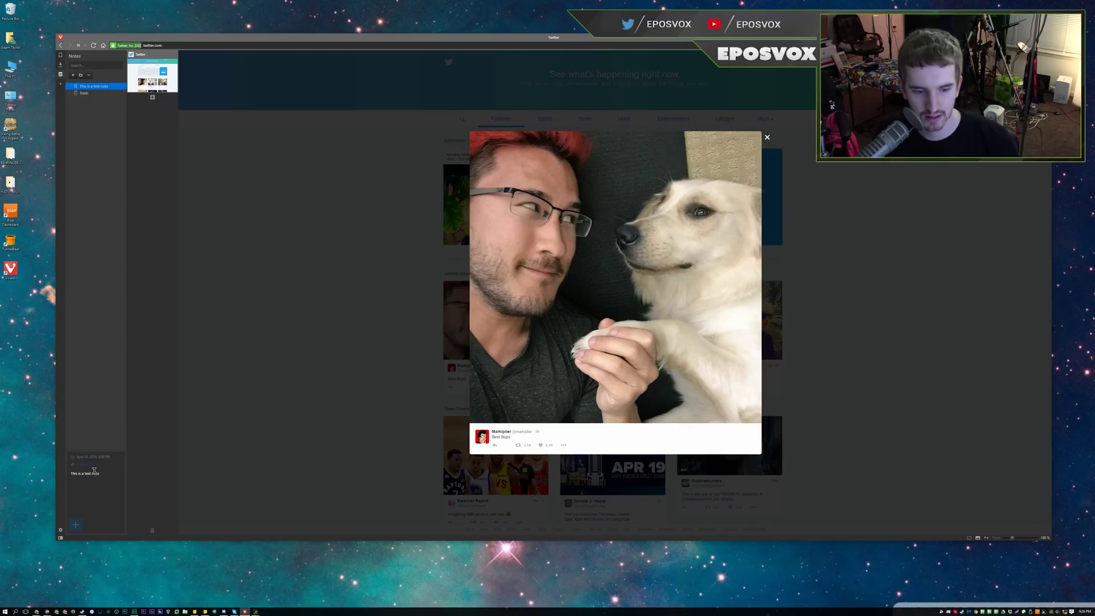
click(60, 84)
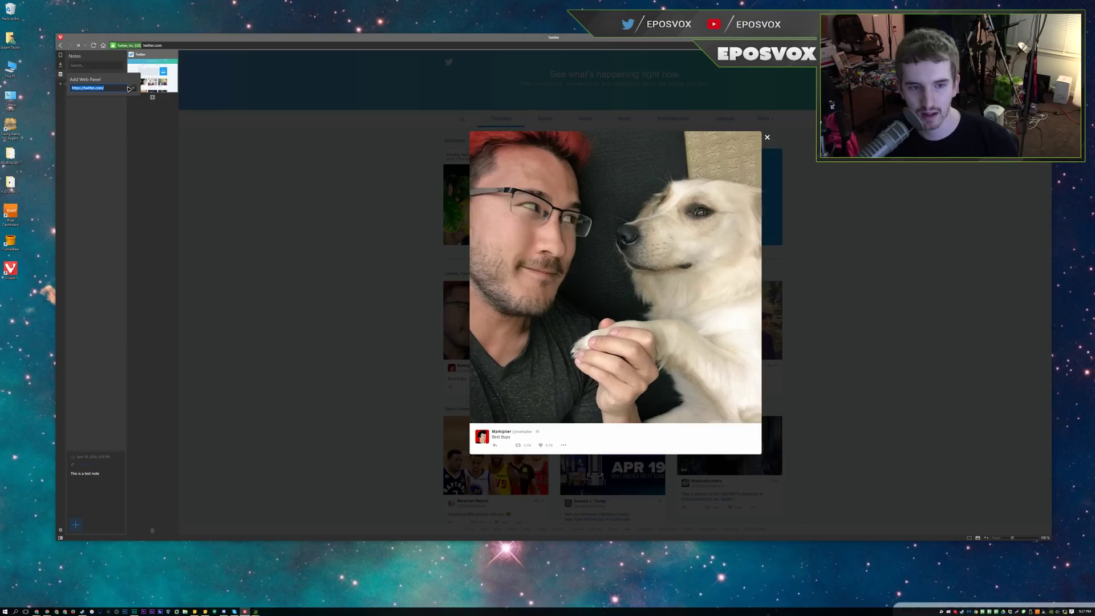
Edit the new web panel's address and add it as the Lifehacker web panel.
click(81, 88)
key(shift+End)
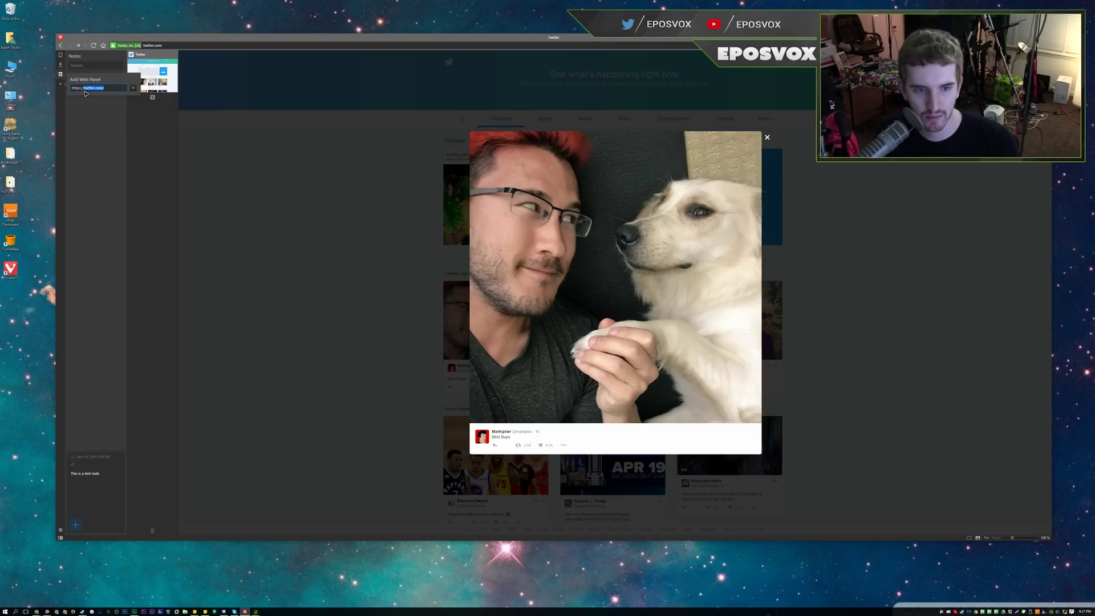
key(BackSpace)
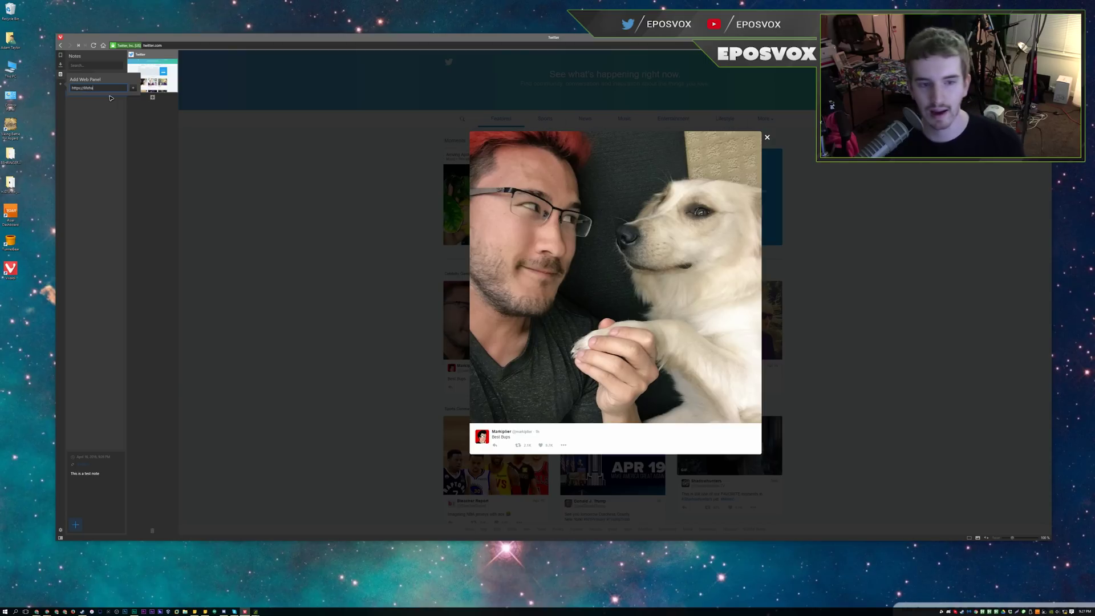
key(Escape)
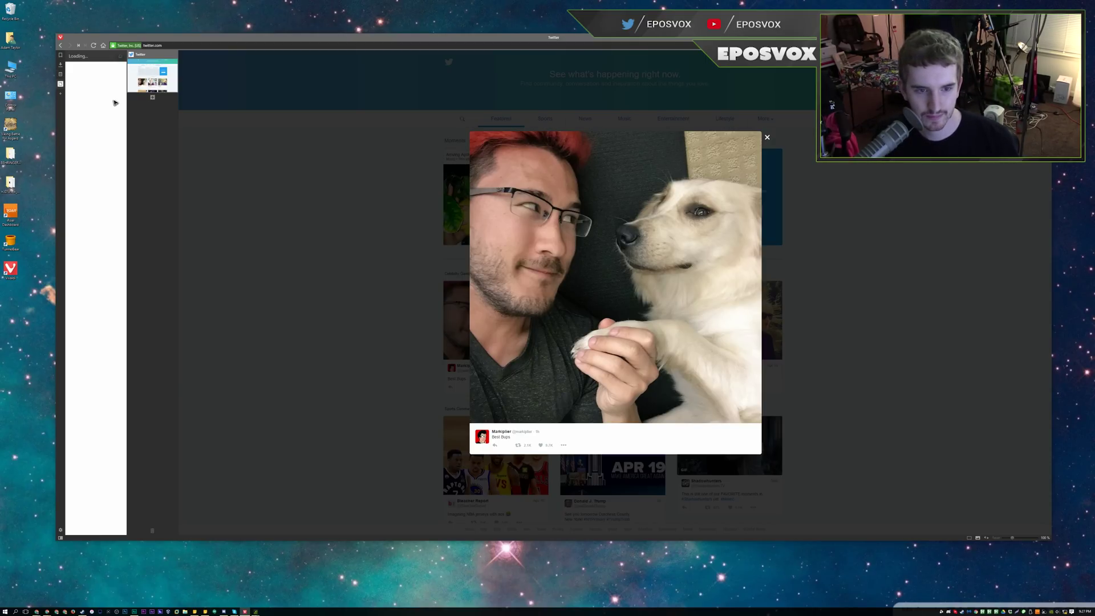
Widen the Lifehacker web panel, scroll through it, and close the enlarged tweet photo.
drag(127, 118, 247, 128)
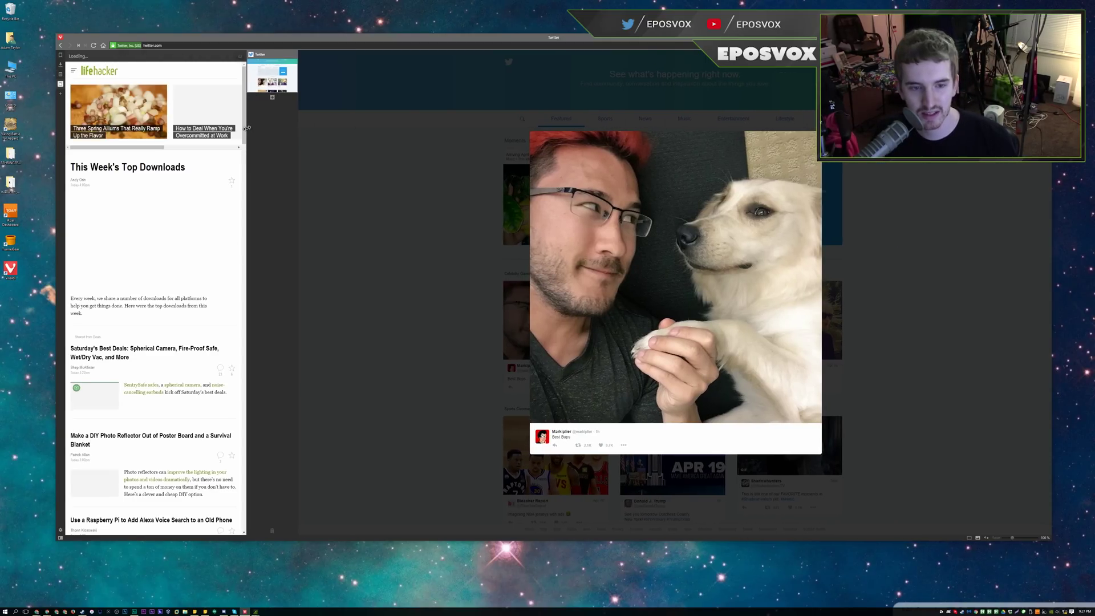
scroll(114, 332, down, 1)
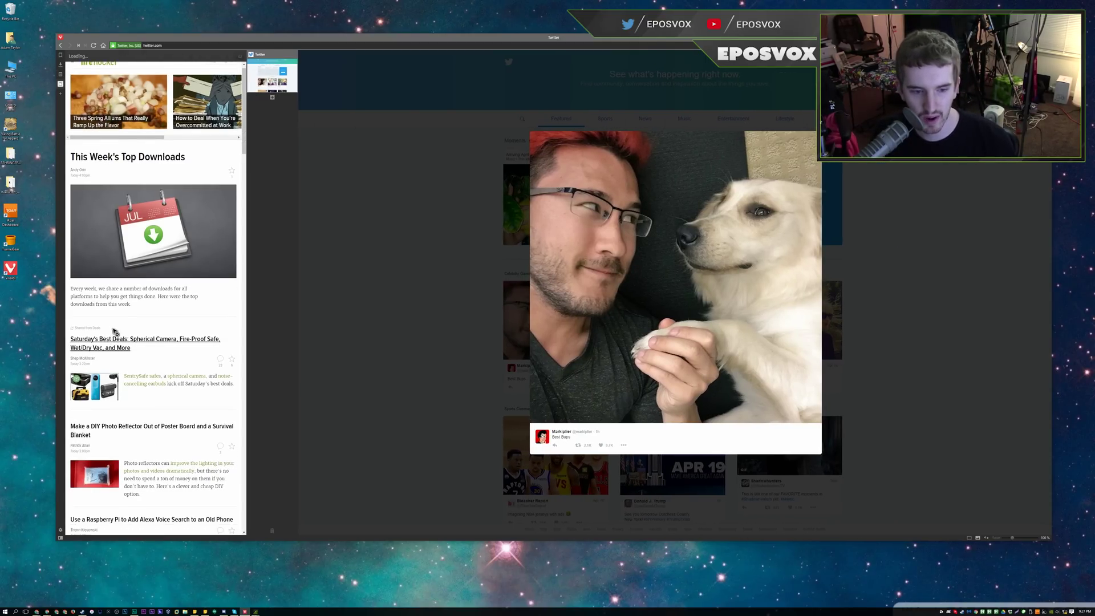
scroll(114, 332, down, 3)
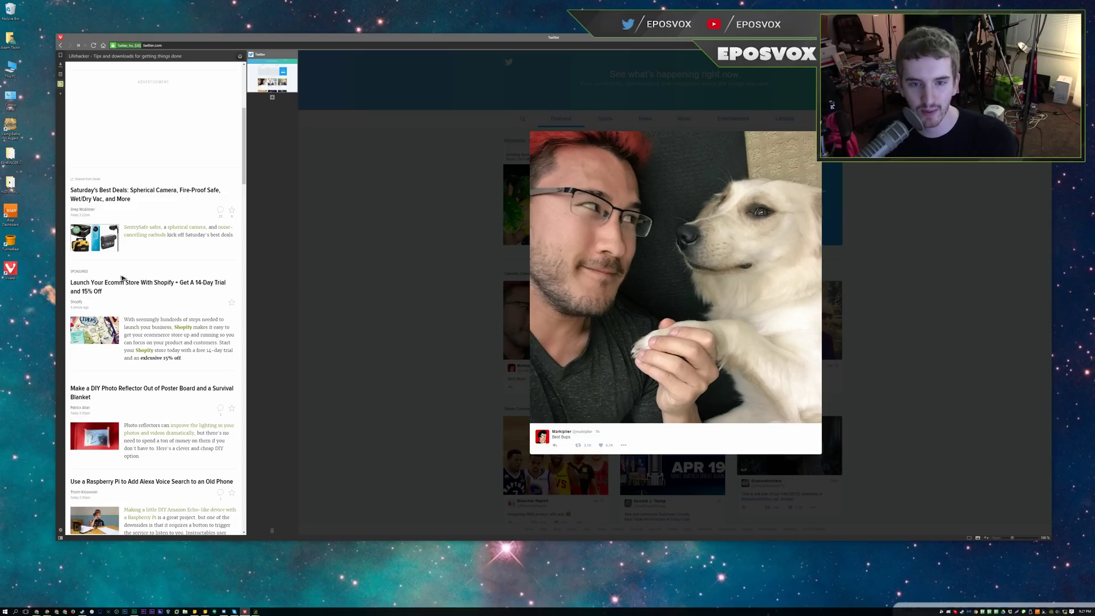
scroll(122, 279, up, 2)
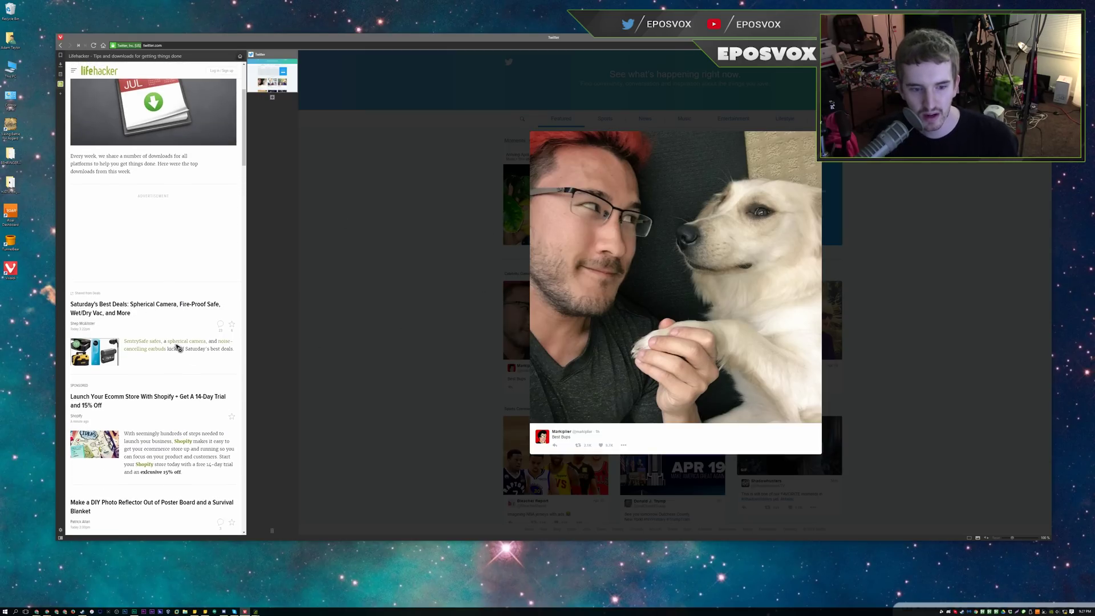
scroll(176, 347, down, 3)
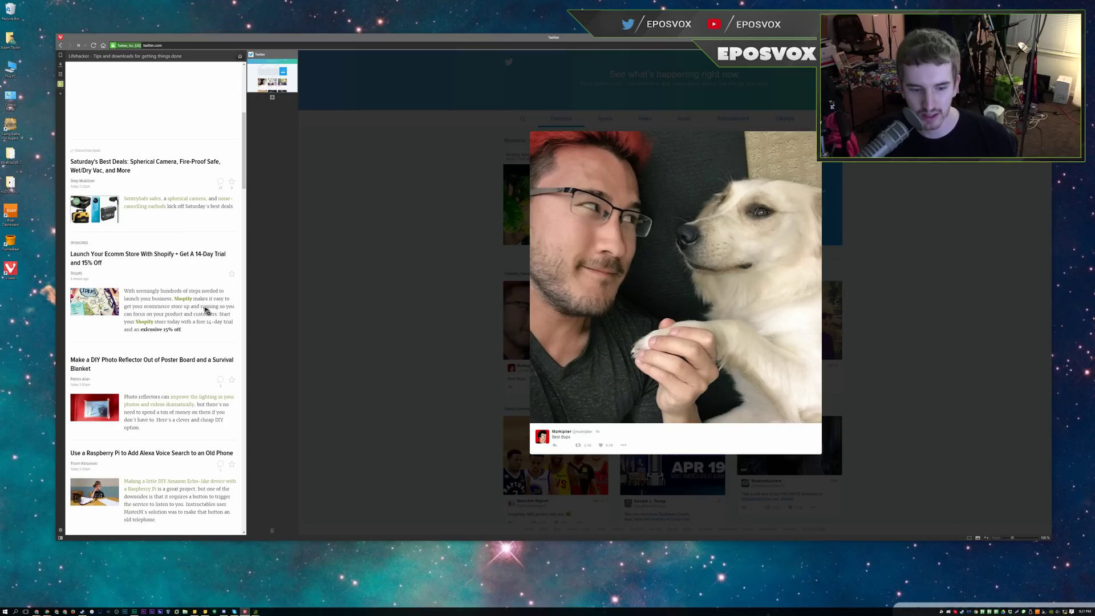
scroll(223, 291, up, 6)
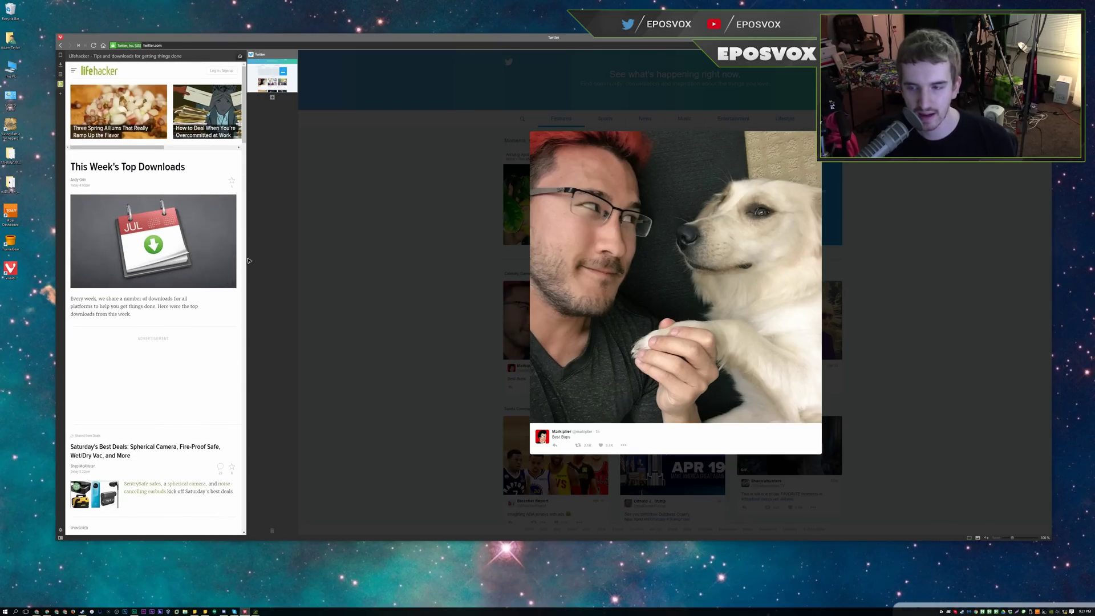
key(Escape)
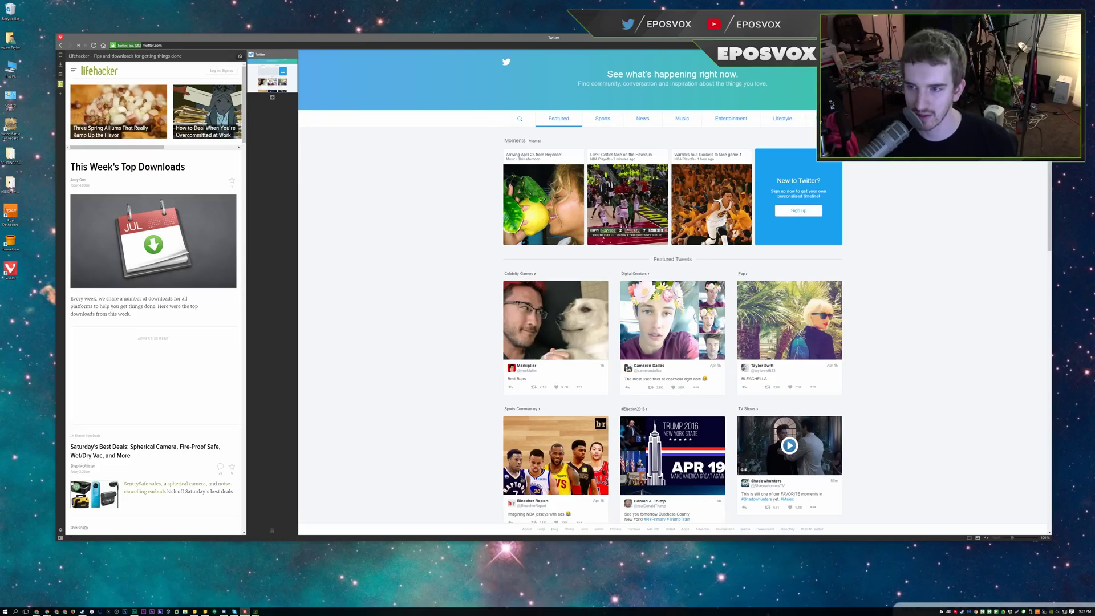
Log in to Twitter with the account's username and password, and save the password in Vivaldi.
click(707, 180)
text(eposvox)
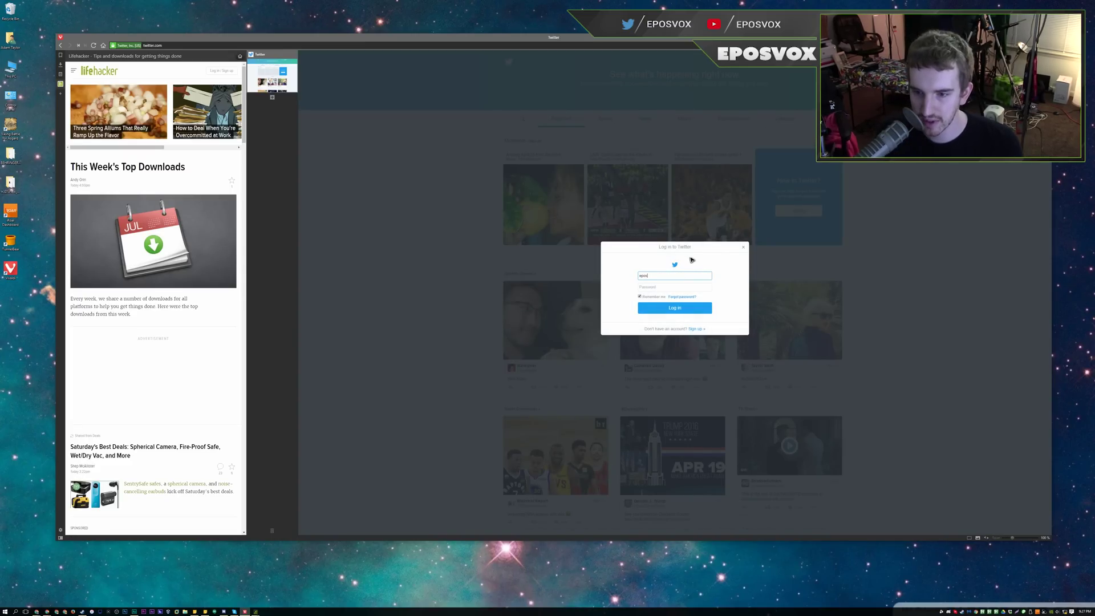
key(Tab)
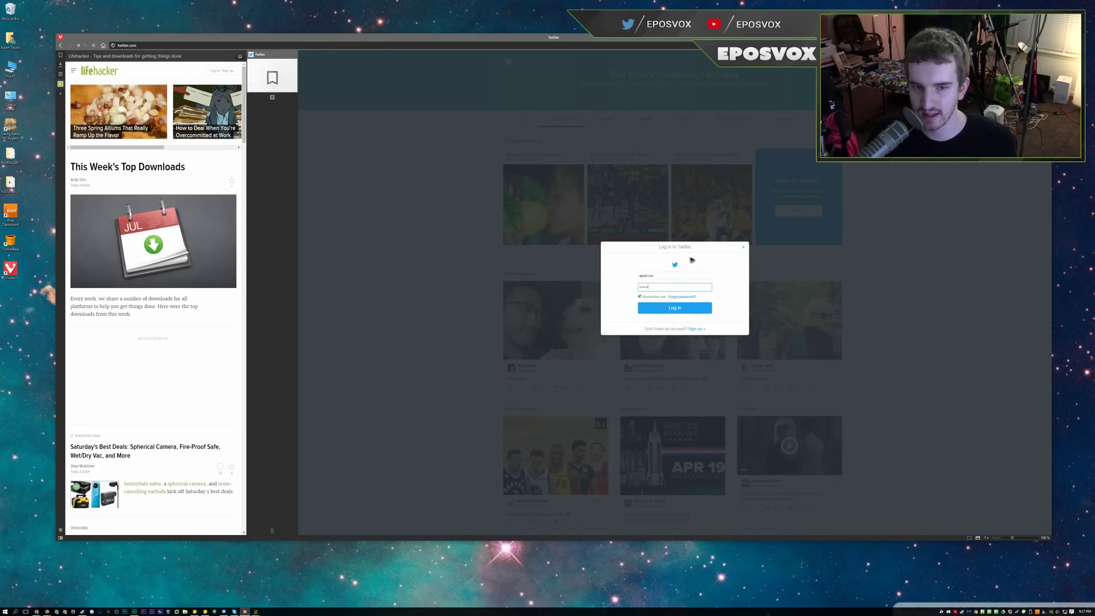
key(Return)
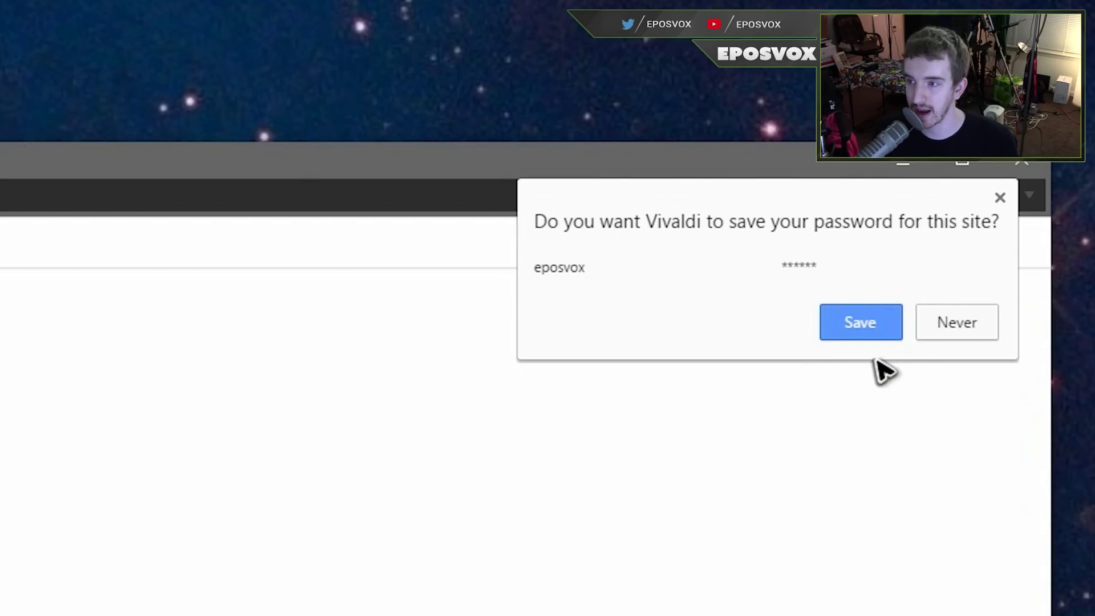
click(859, 330)
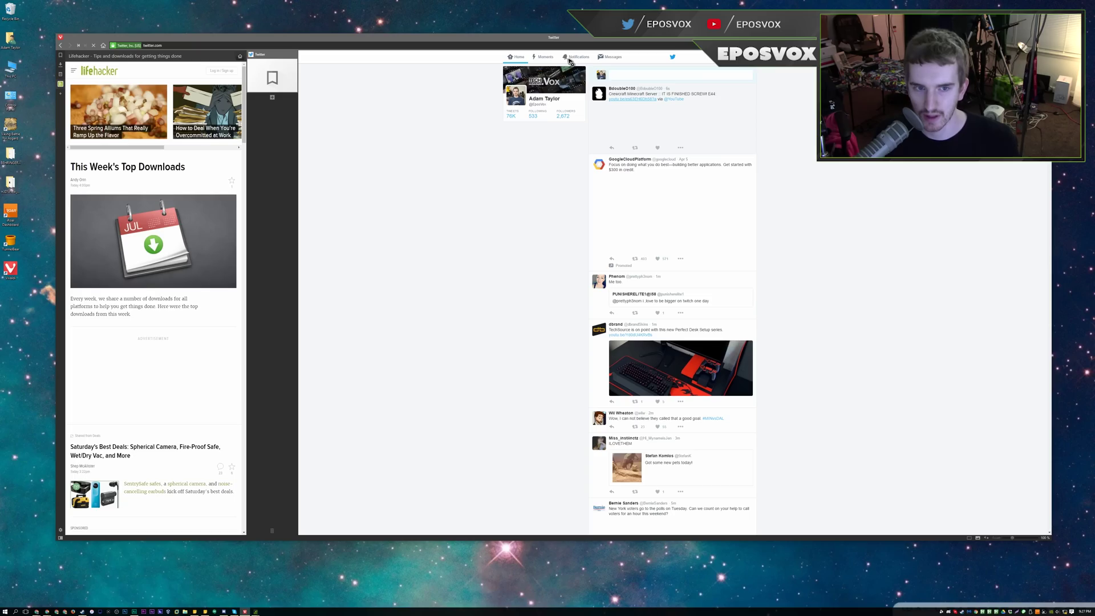
Add the current Twitter Notifications page as a sidebar web panel.
click(234, 44)
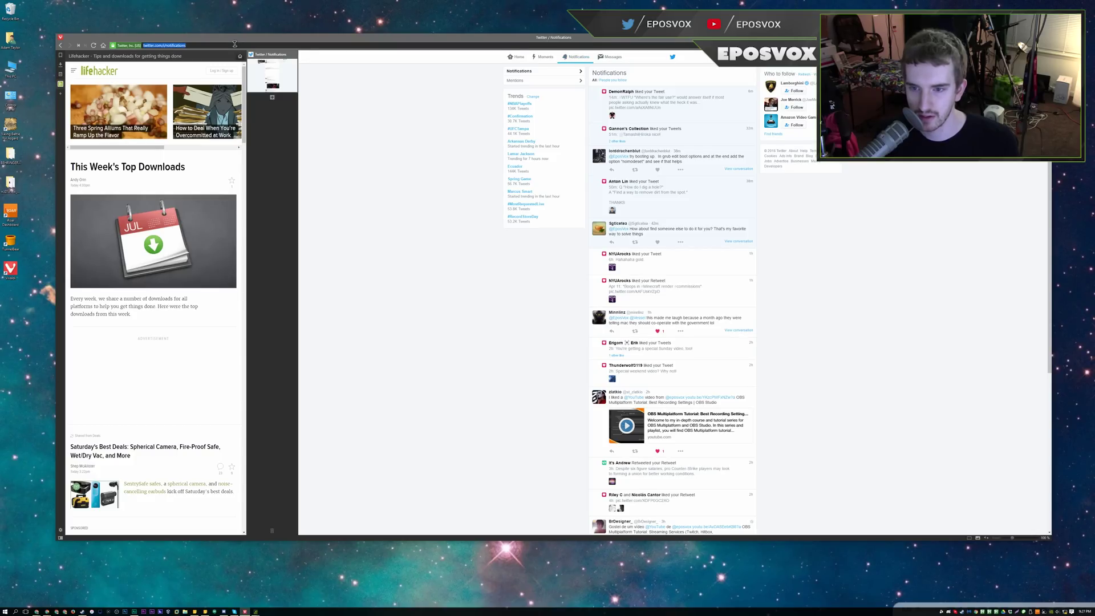
click(61, 84)
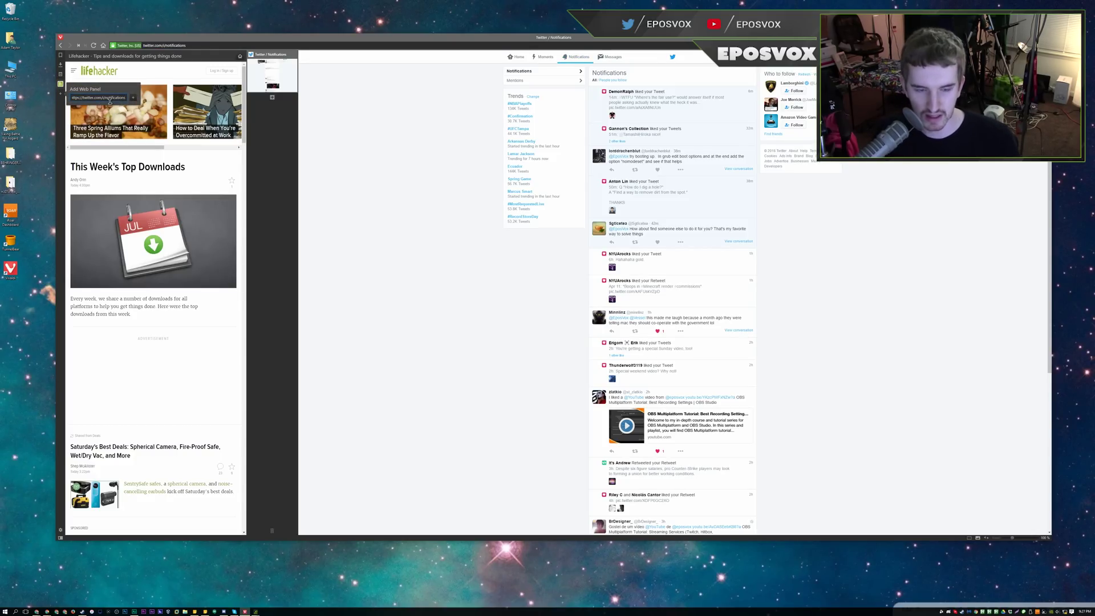
key(Return)
Load lifehacker.com in the main tab.
click(226, 44)
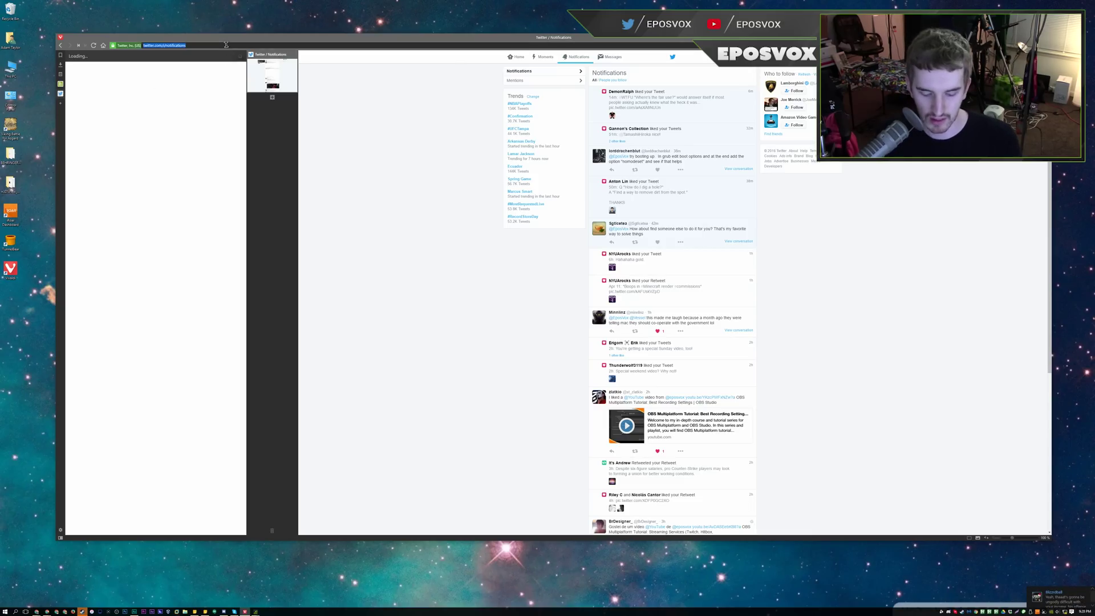
text(lifehacker.com)
key(Return)
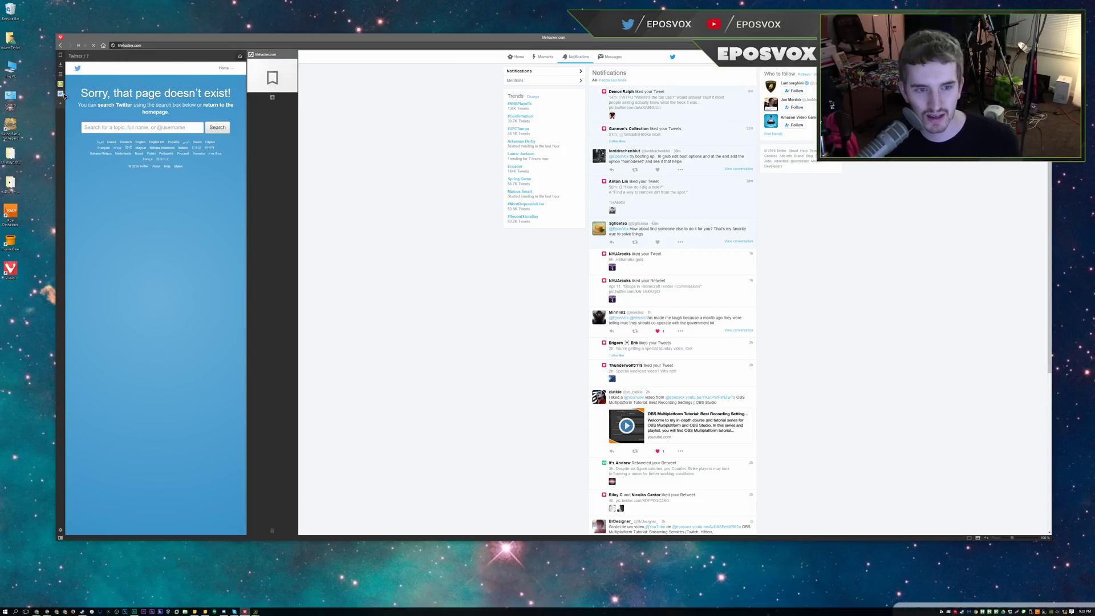
Remove the broken Twitter web panel that showed a missing-page error.
click(60, 93)
click(60, 93)
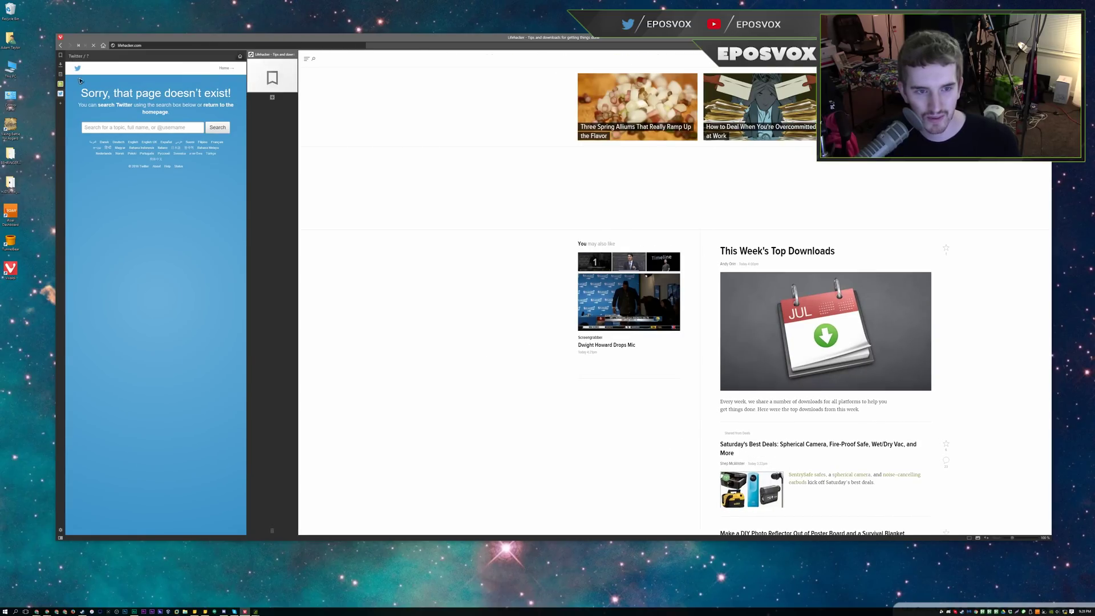
right_click(61, 94)
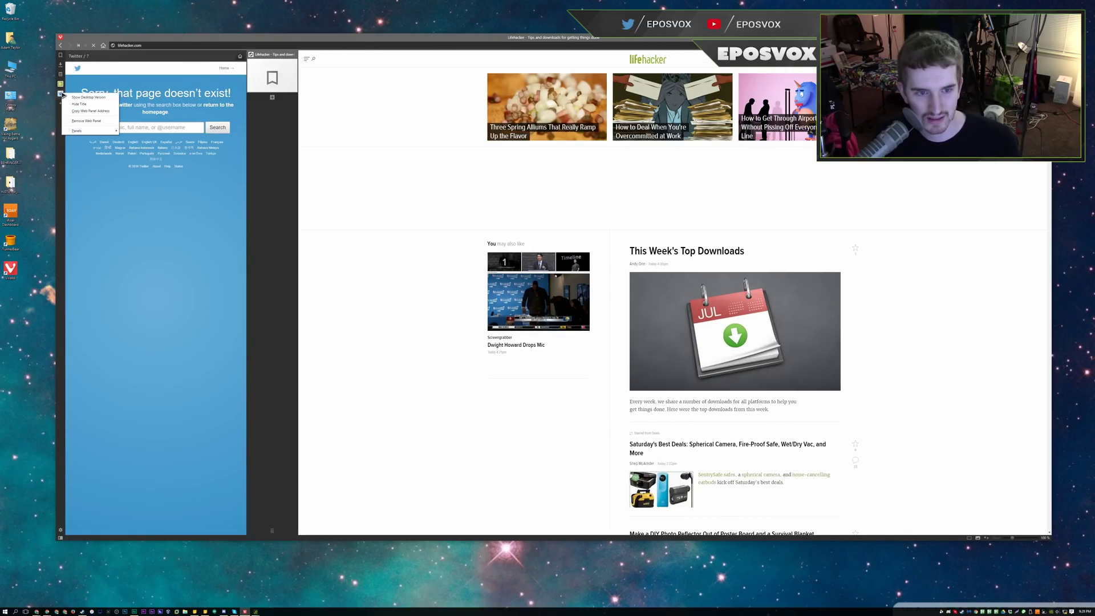
click(78, 121)
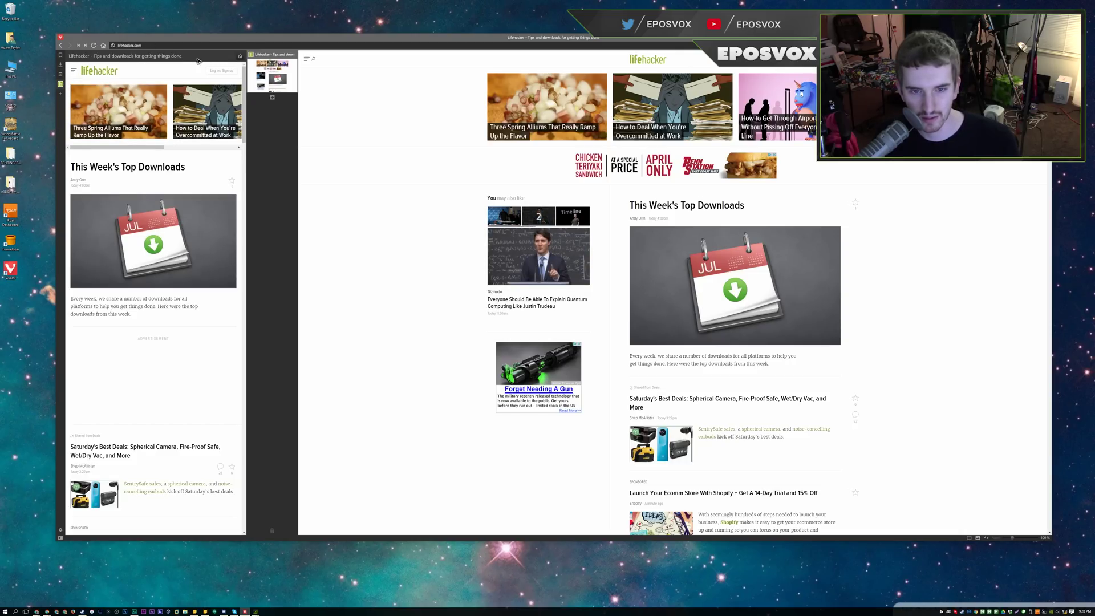
Open Twitter's Notifications page in a new tab from the Speed Dial tile.
click(272, 98)
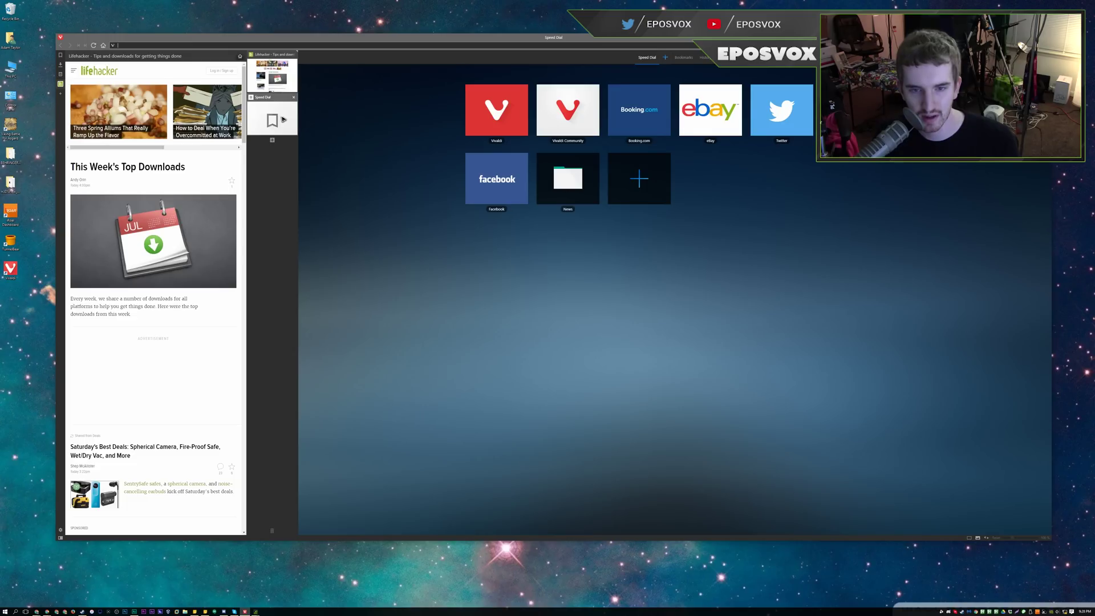
click(792, 121)
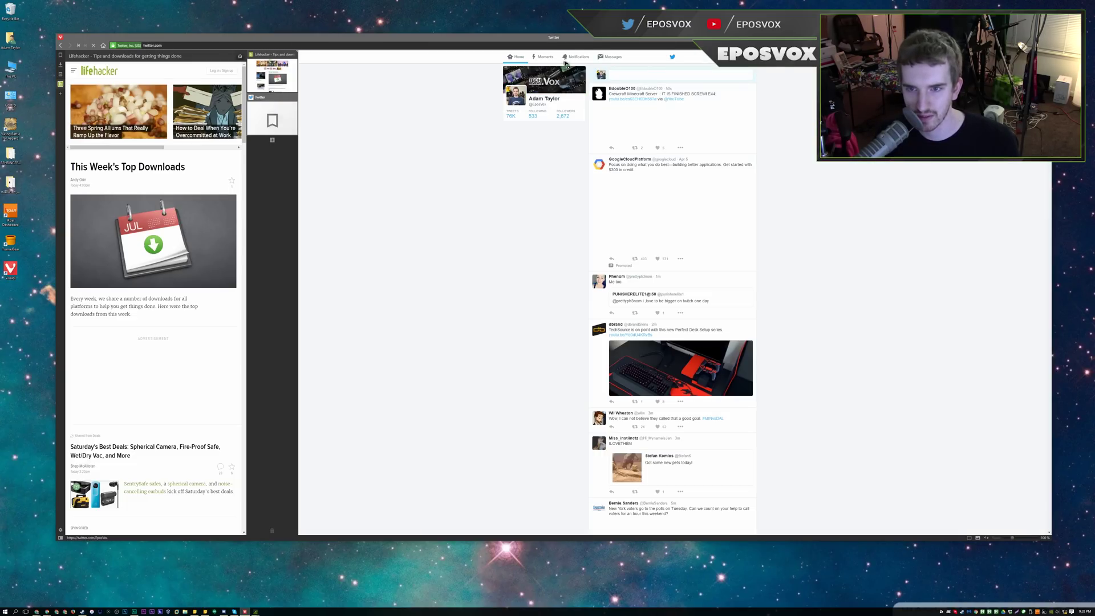
click(571, 56)
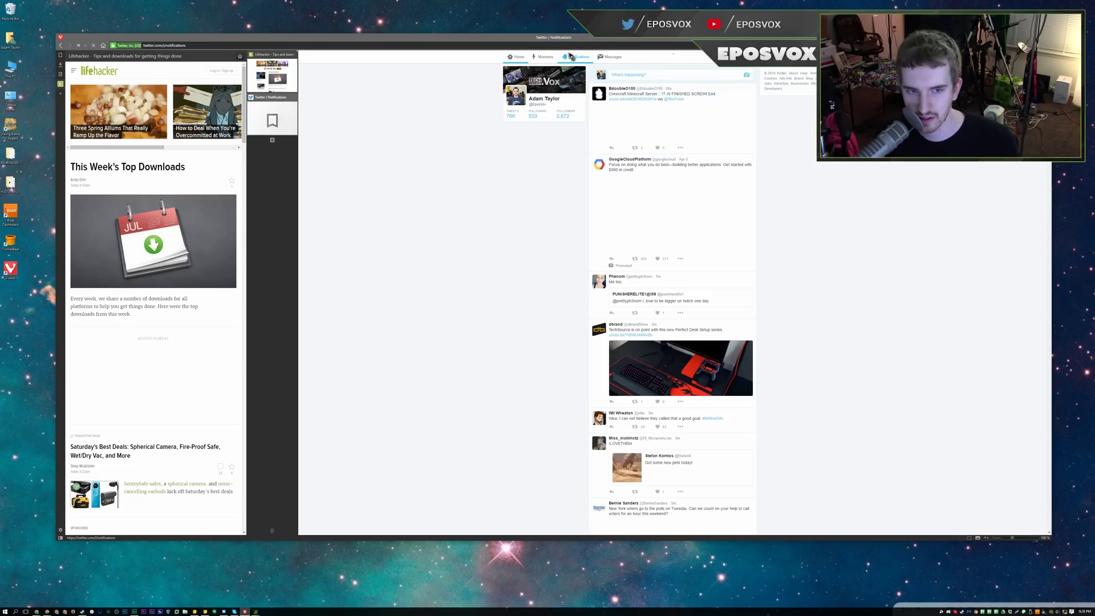
Add the Twitter Notifications page as a new sidebar web panel showing notifications.
click(206, 45)
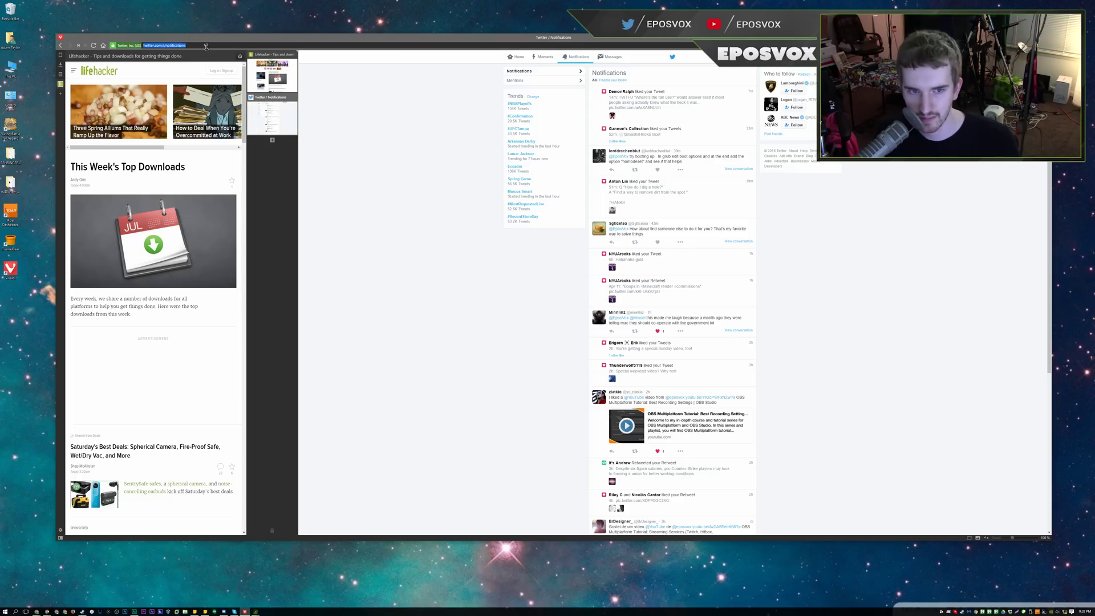
click(60, 84)
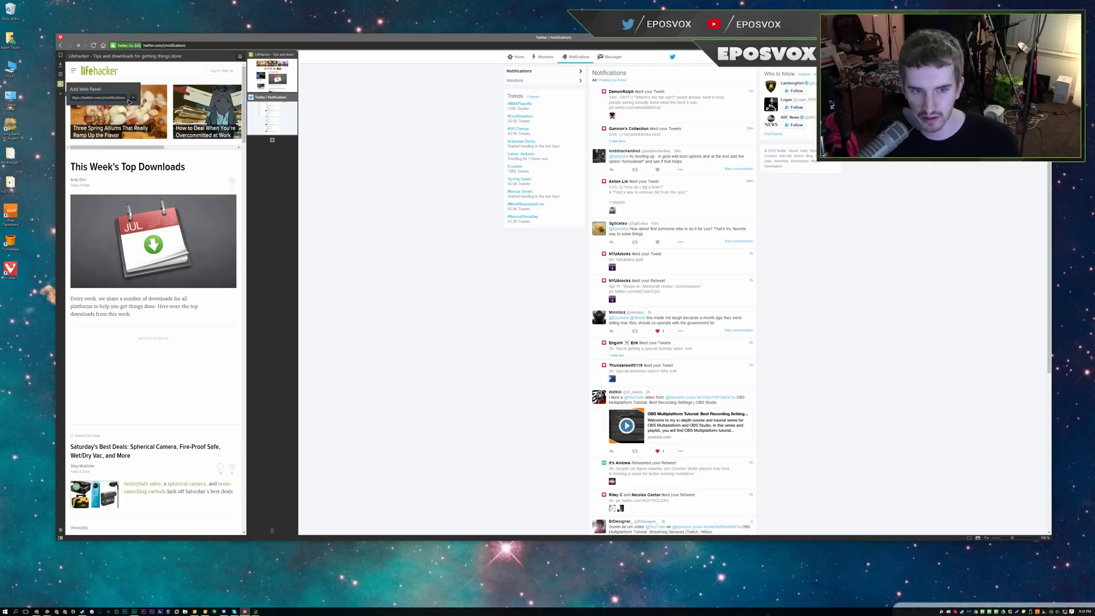
click(131, 98)
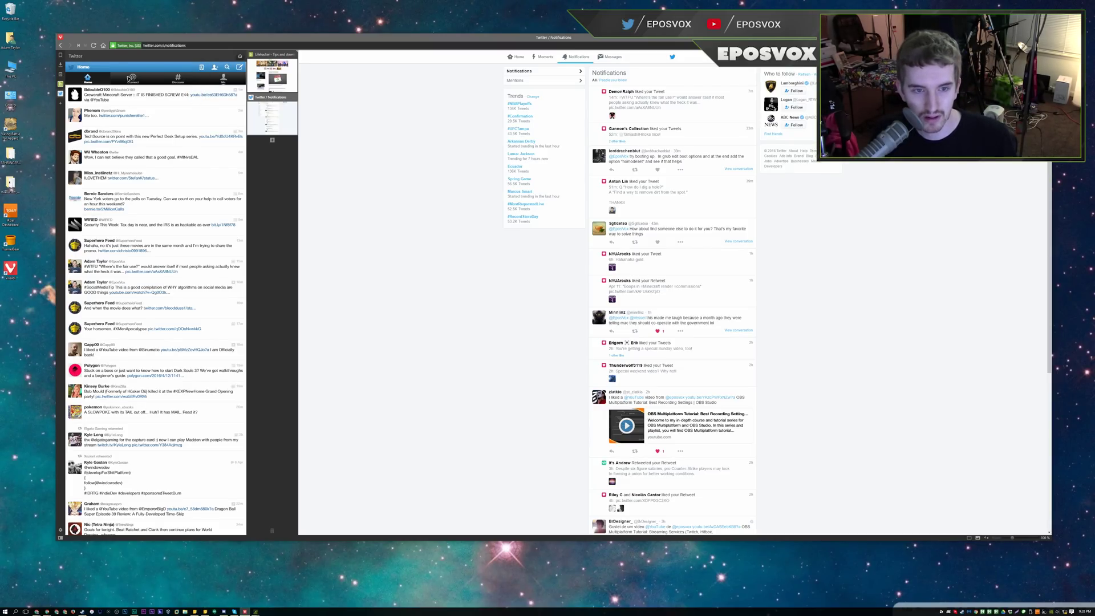
click(130, 78)
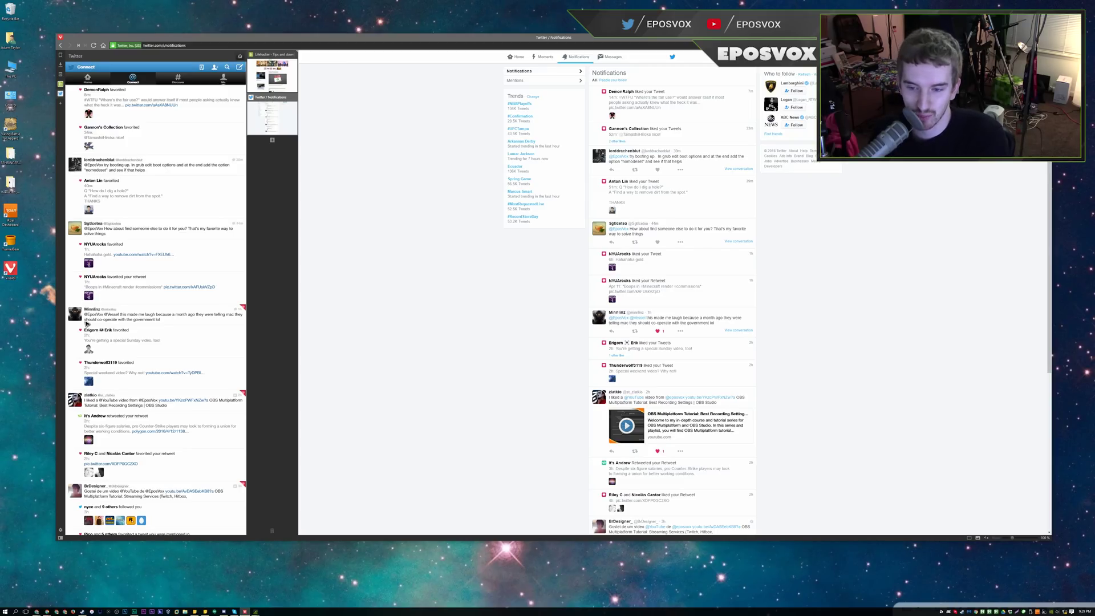
Open Lifehacker's "This Week's Top Downloads" article in the Lifehacker tab.
click(283, 86)
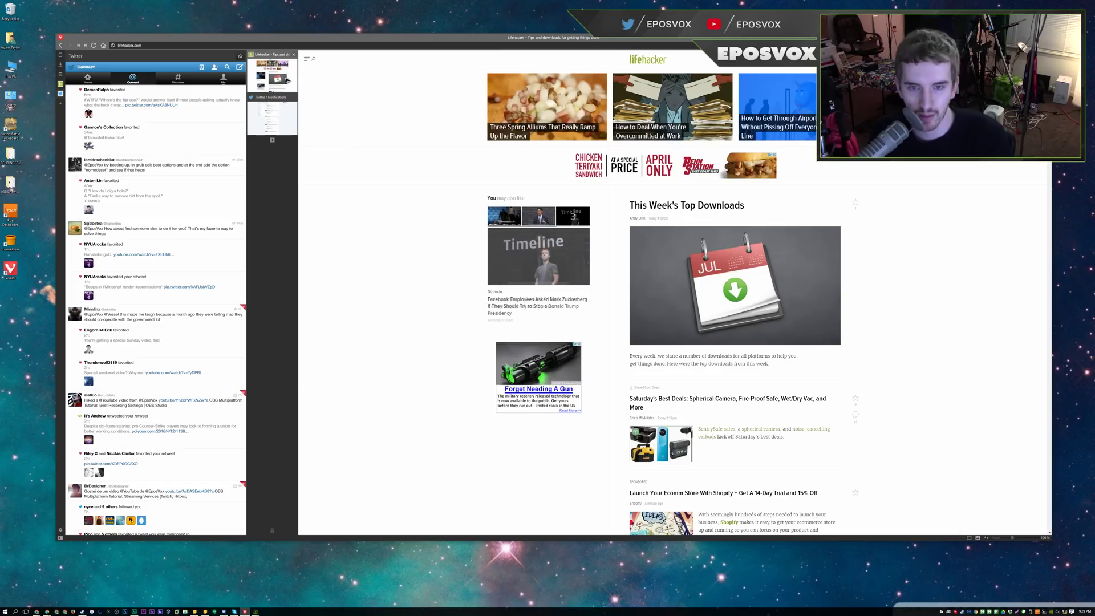
scroll(672, 268, down, 10)
scroll(672, 269, up, 10)
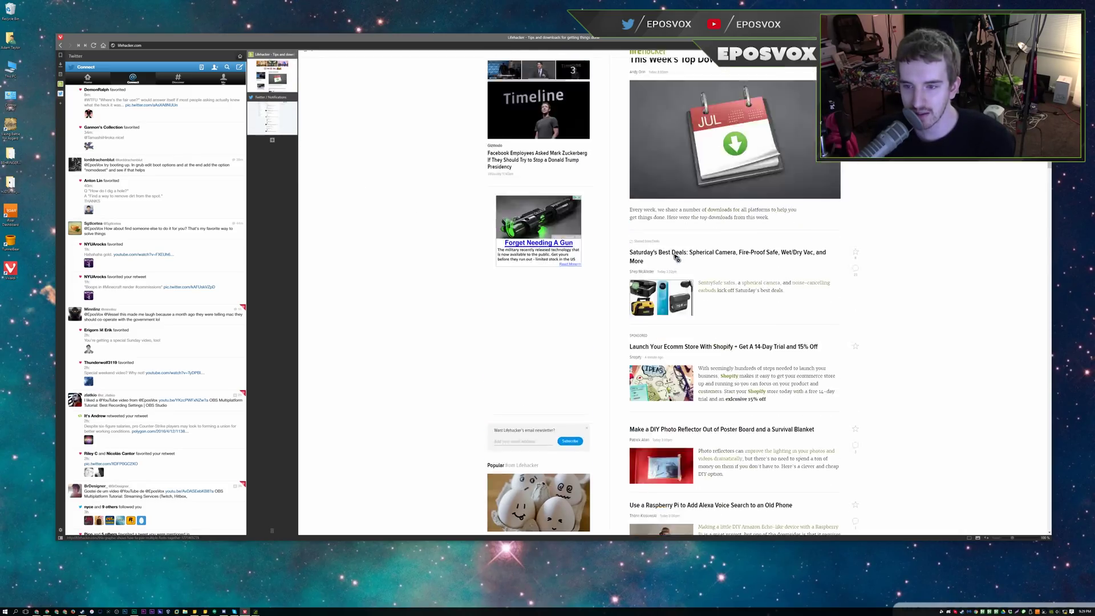
click(697, 206)
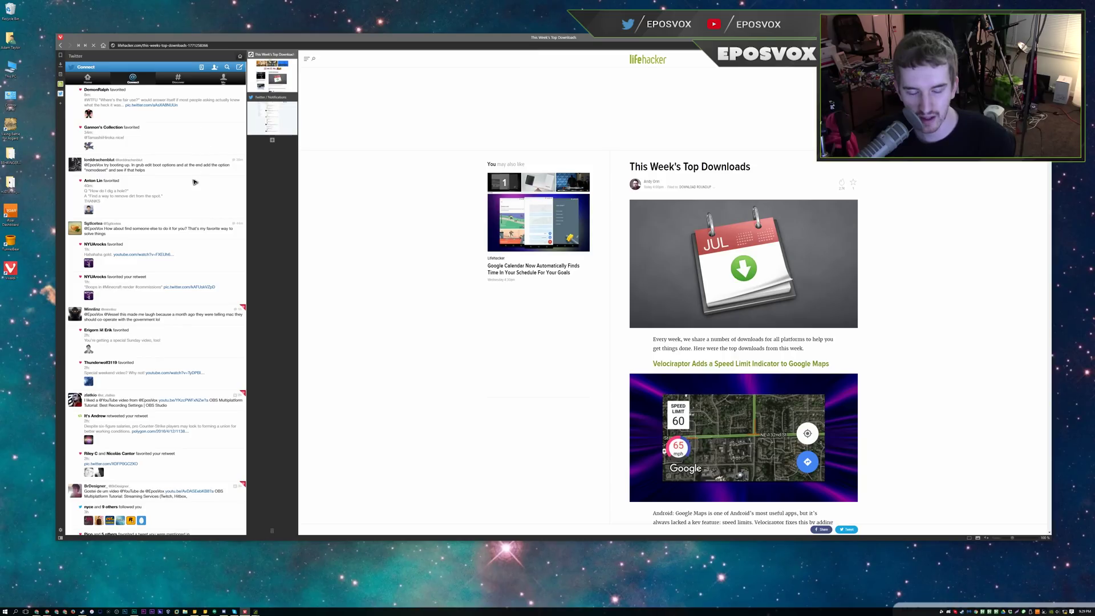
View a notification in the Twitter panel, return to the list, and reload the panel.
click(190, 103)
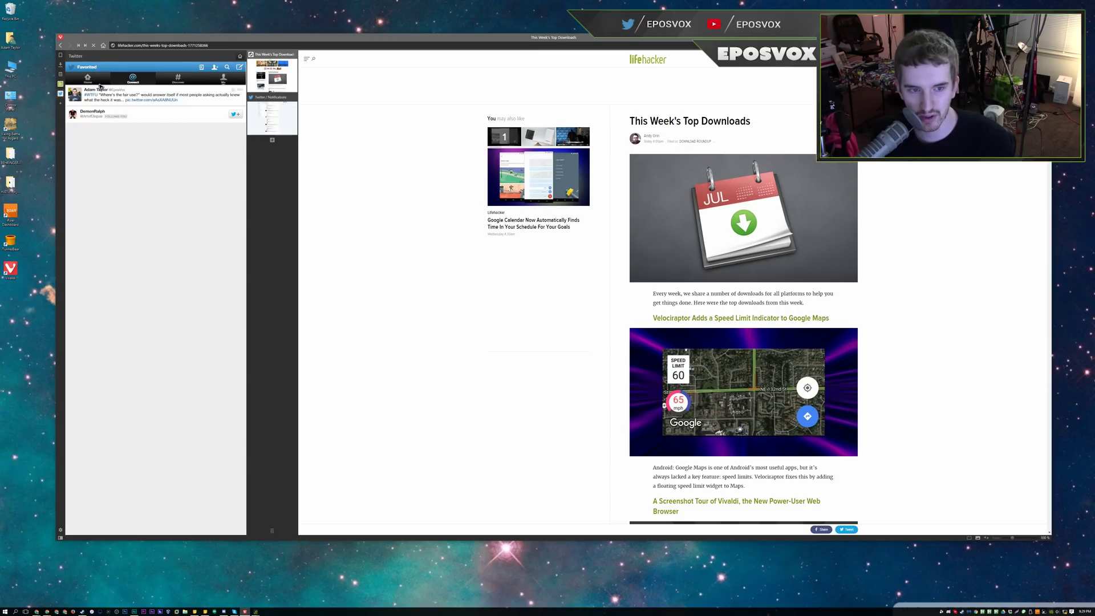
click(133, 78)
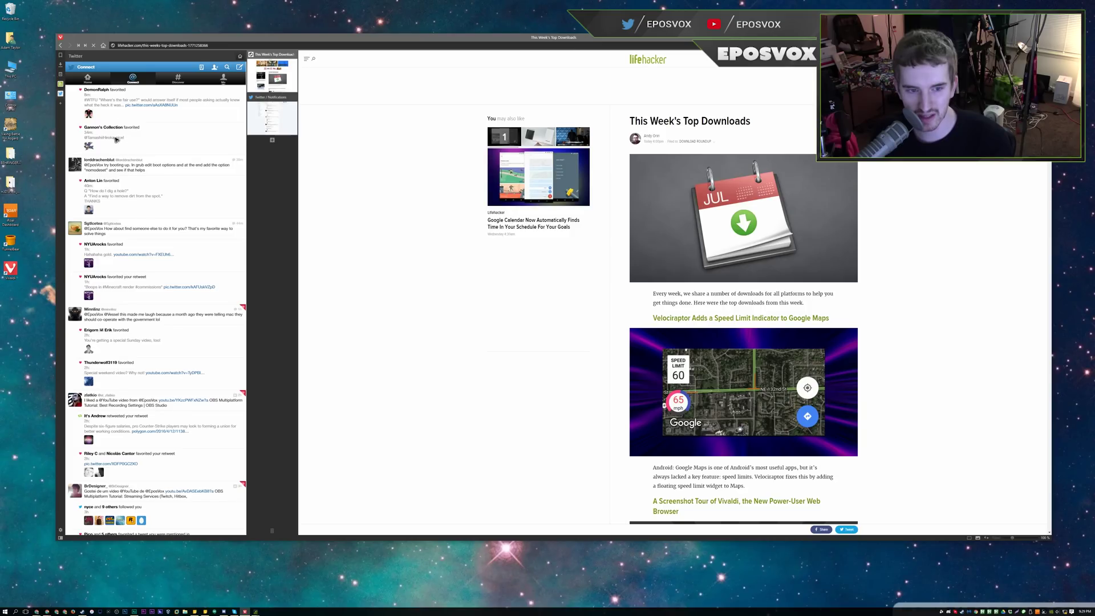
right_click(69, 96)
click(71, 97)
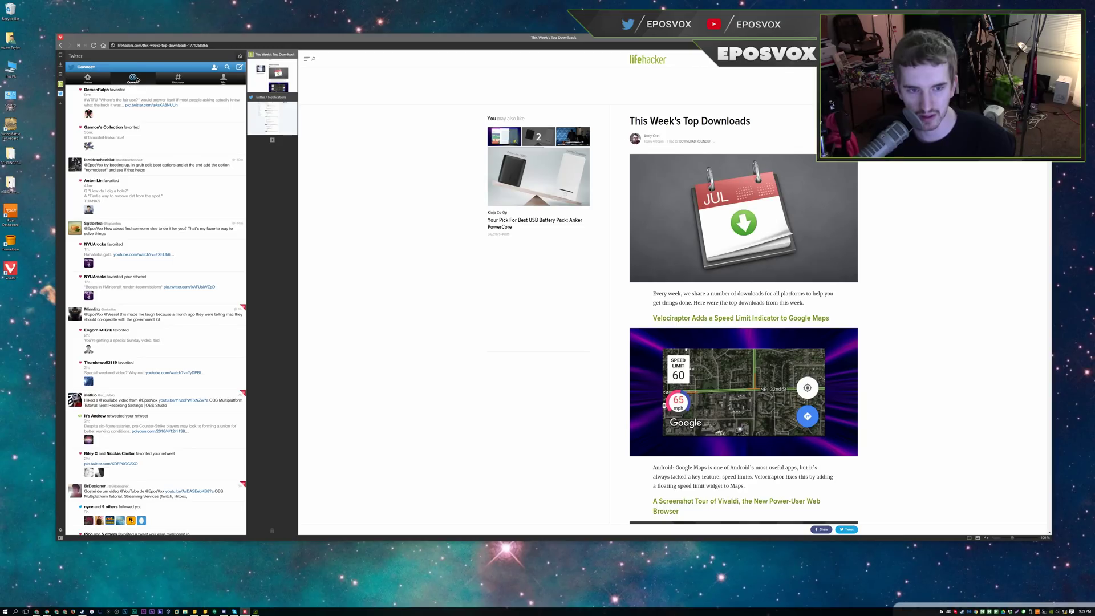
scroll(627, 302, down, 9)
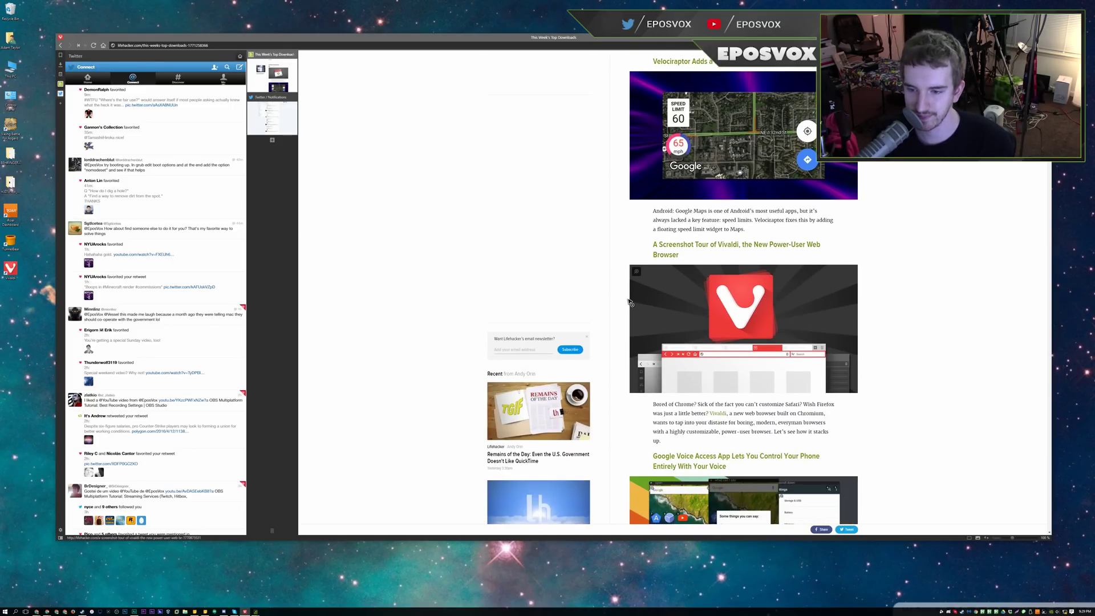
scroll(629, 301, down, 3)
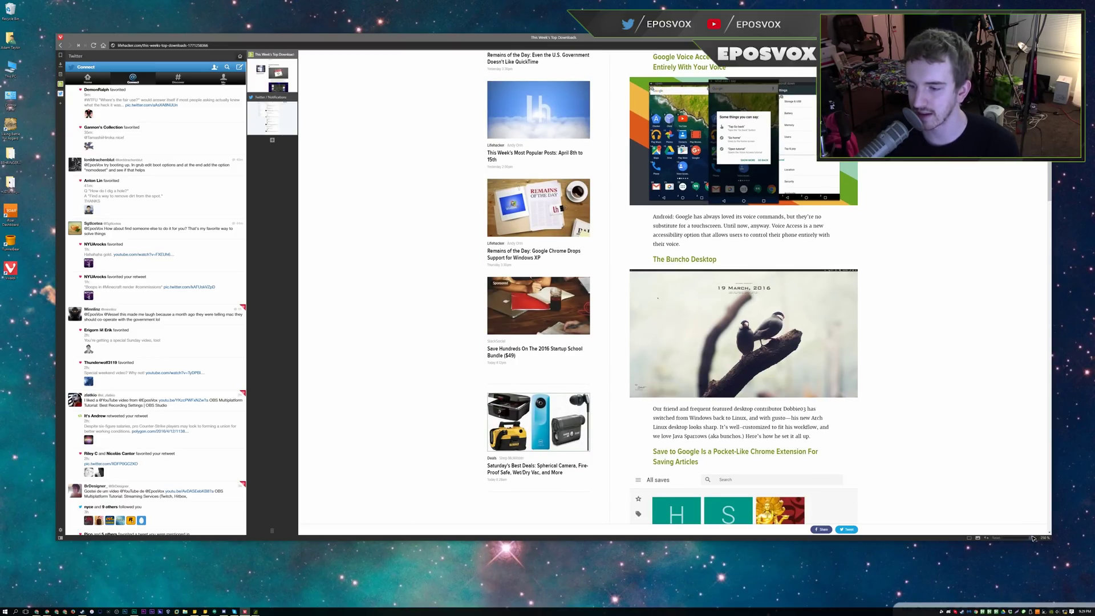
Reduce the article's page zoom to about 90%, then switch images to No images and back to Show images.
click(1034, 538)
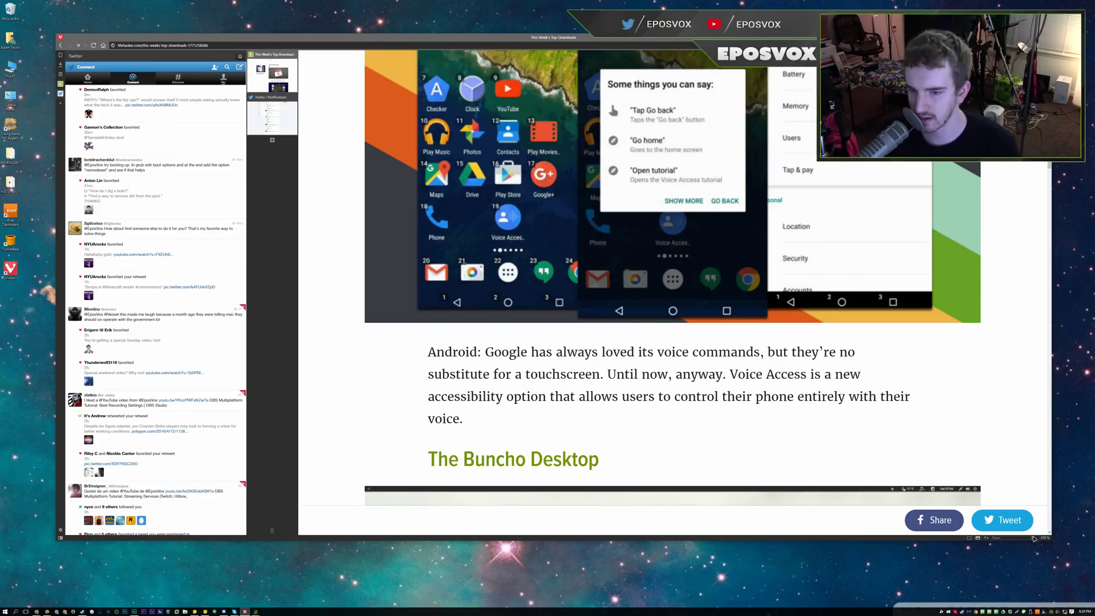
drag(1033, 537, 1005, 536)
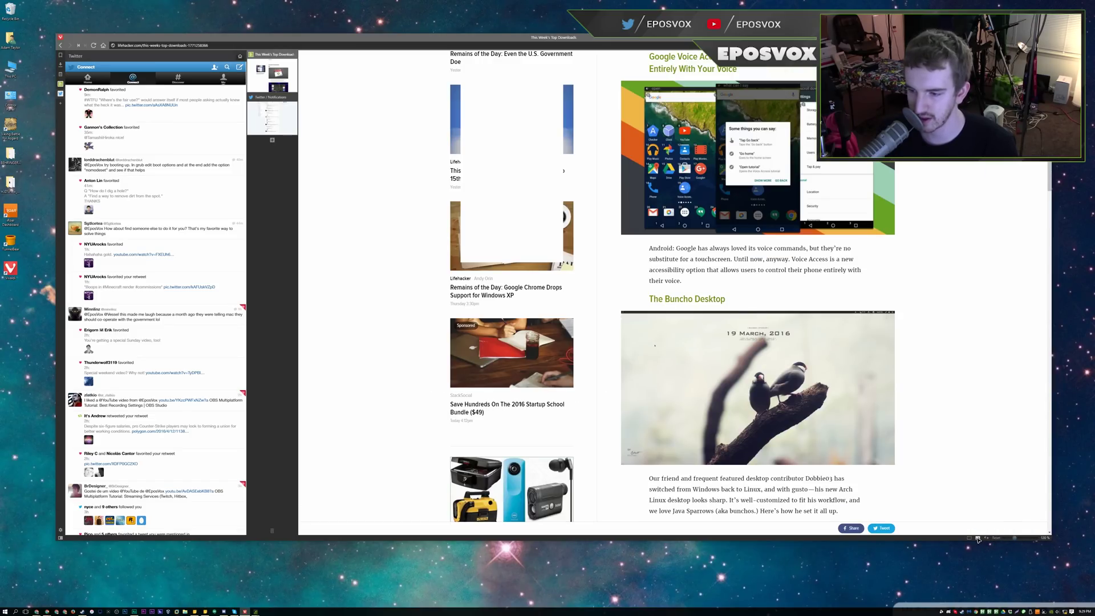
click(979, 538)
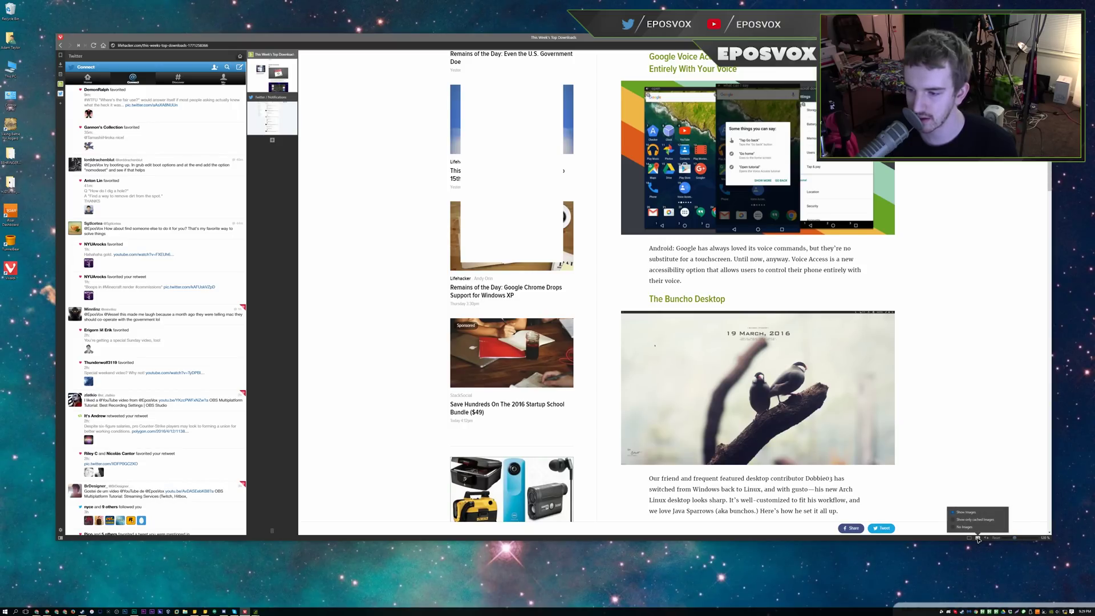
click(964, 528)
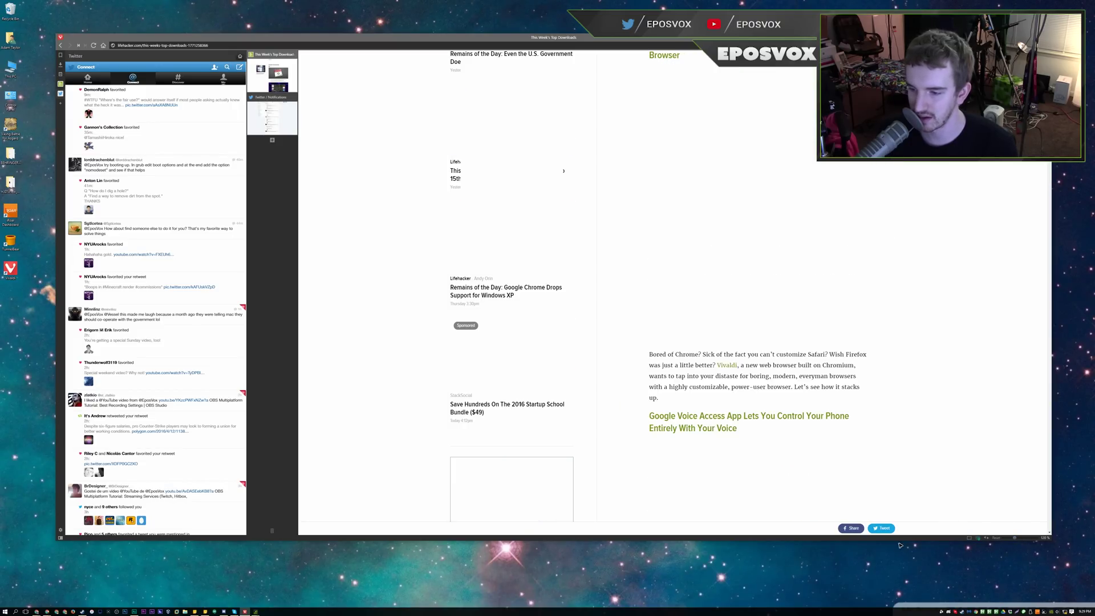
click(978, 538)
click(968, 513)
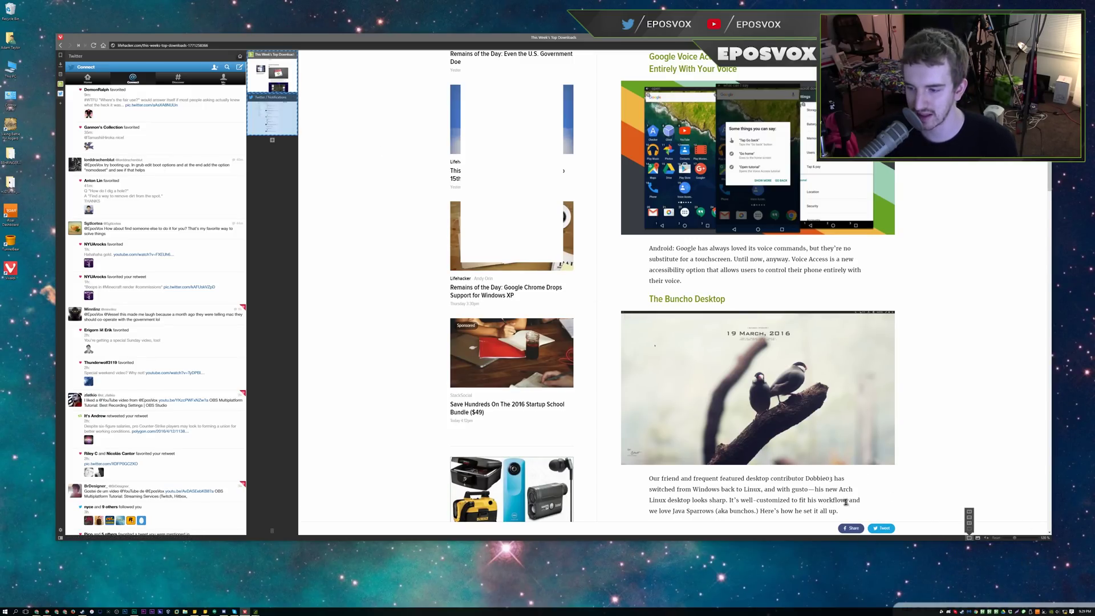
Tile the Lifehacker and Twitter pages side by side with Ctrl+F9 and reposition the window.
key(ctrl+F9)
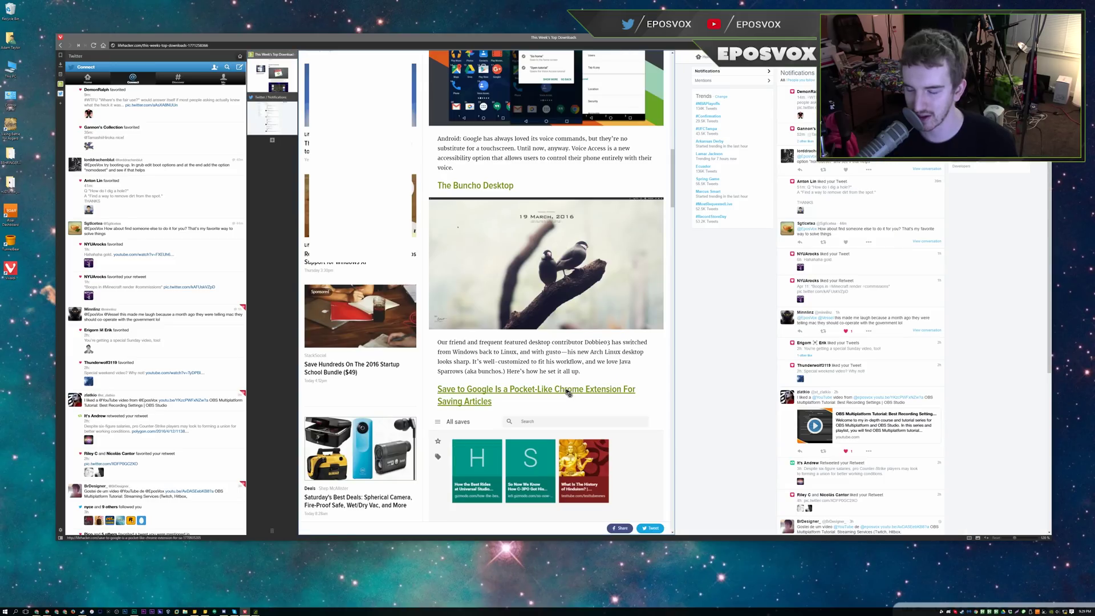
scroll(569, 392, up, 15)
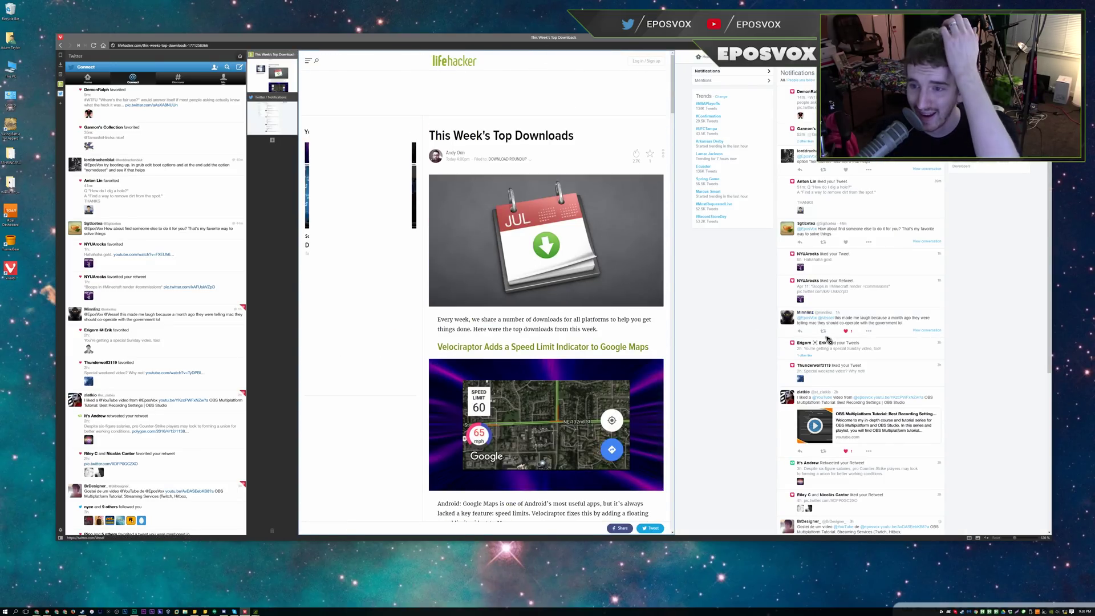
scroll(818, 329, down, 4)
scroll(817, 329, up, 5)
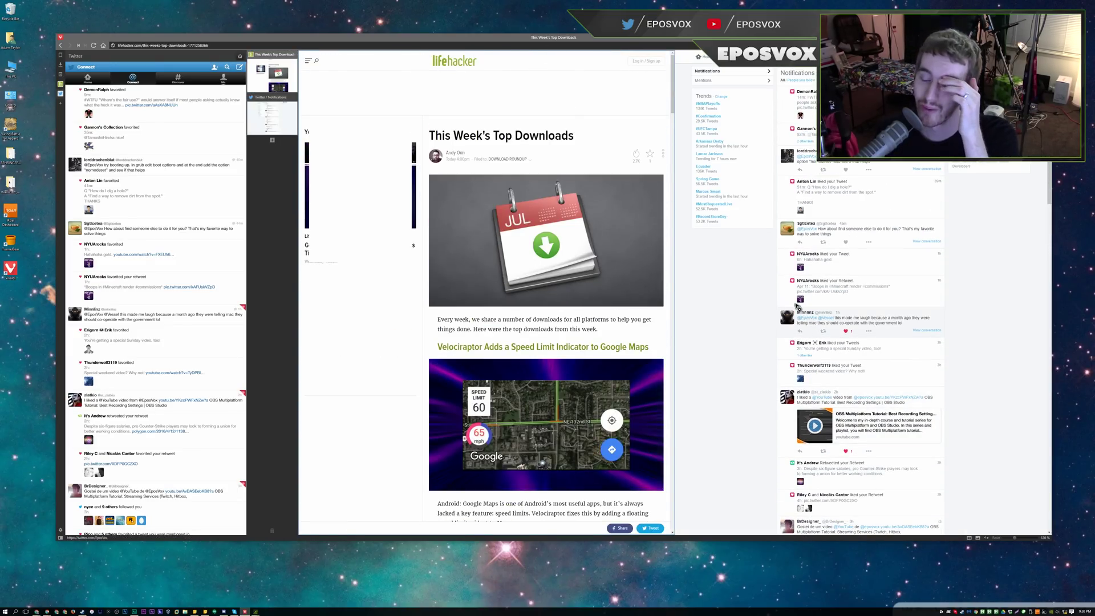
mouse_move(576, 38)
mouse_down()
mouse_move(547, 36)
mouse_move(571, 45)
mouse_up()
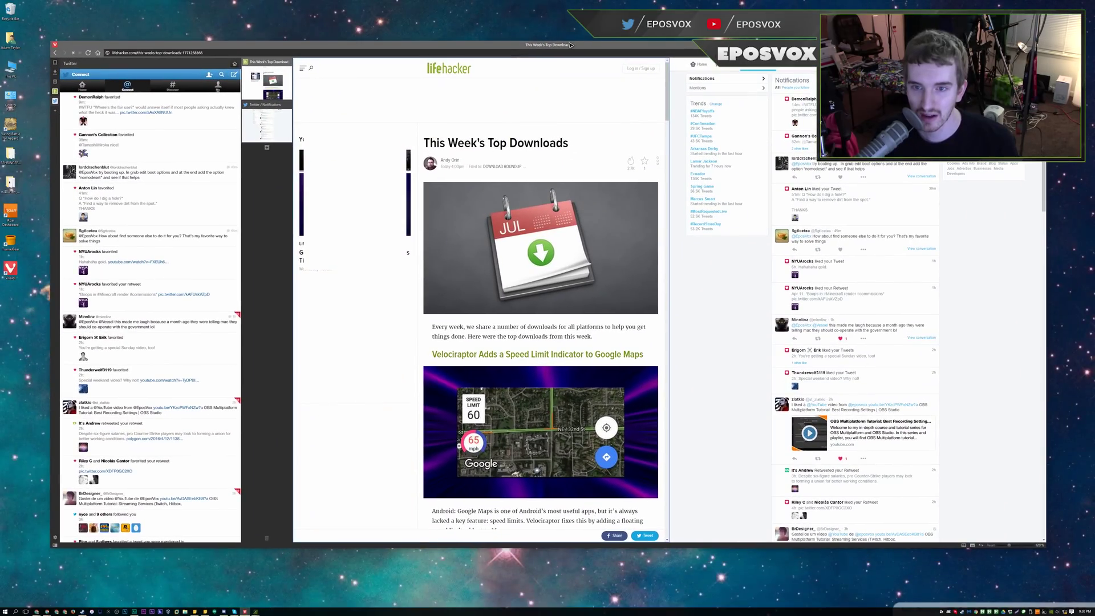
click(982, 545)
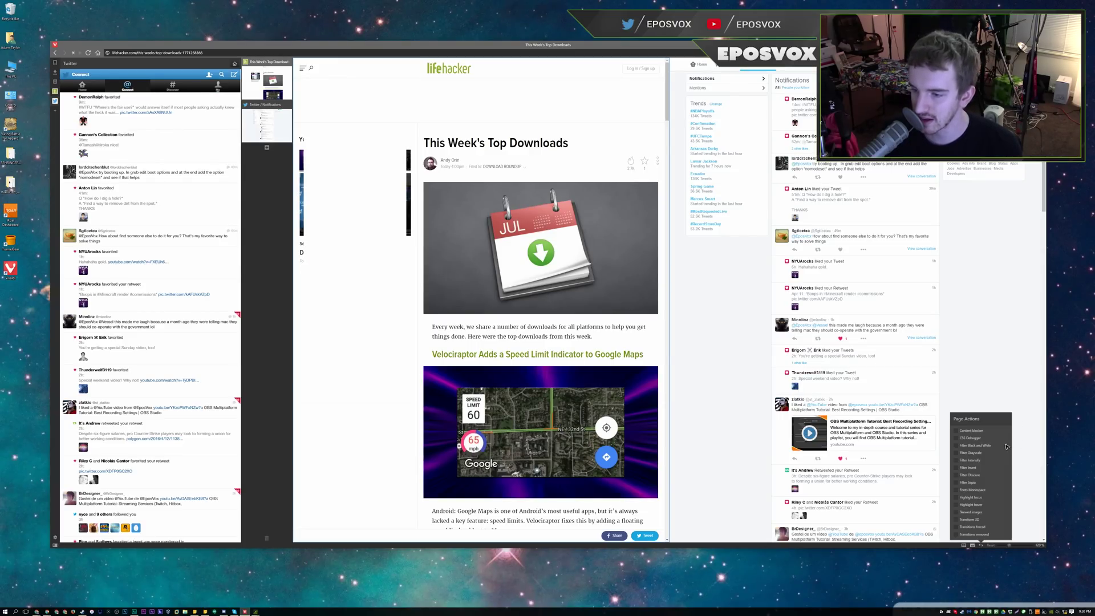
click(975, 445)
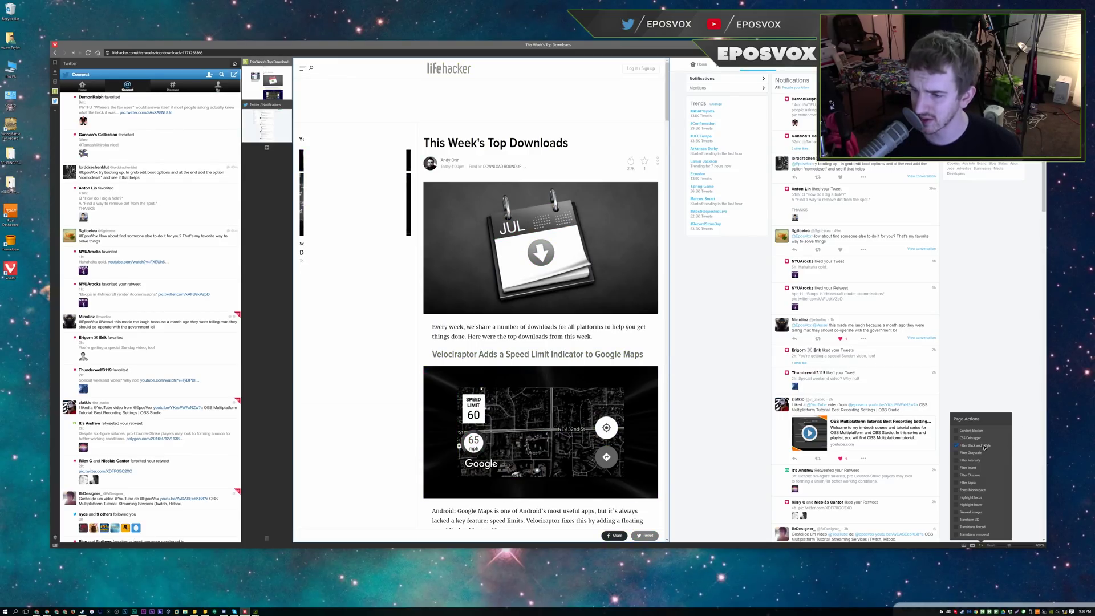
key(F5)
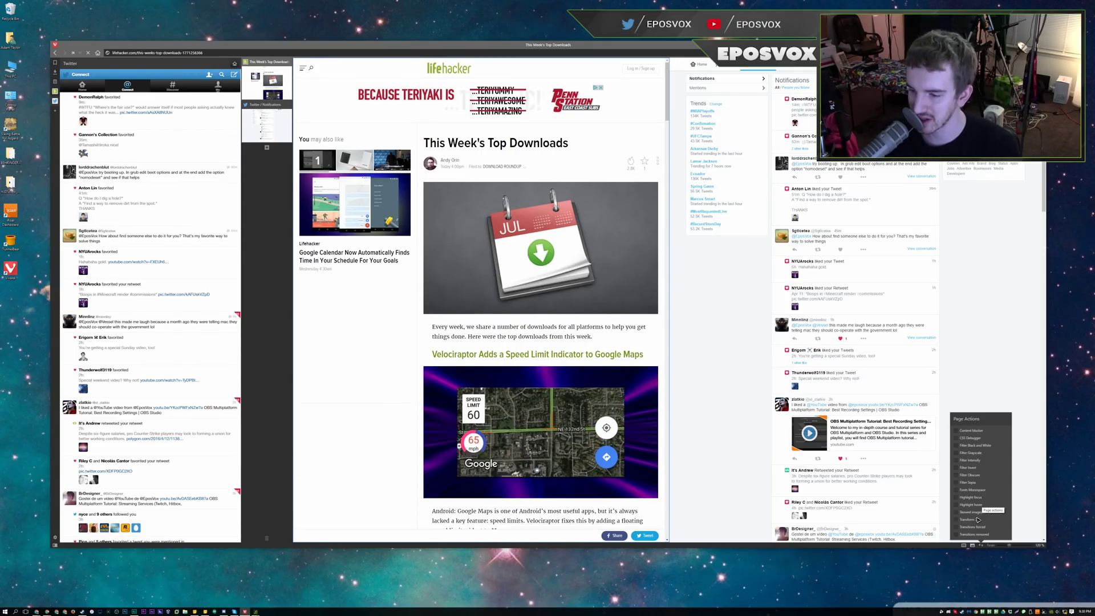
click(974, 520)
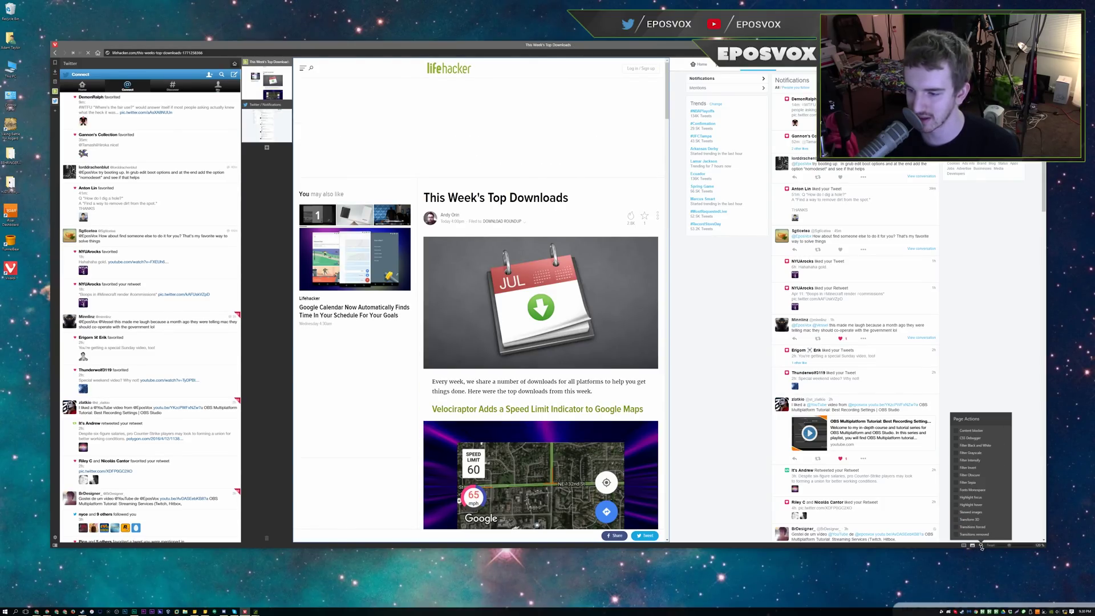
click(982, 545)
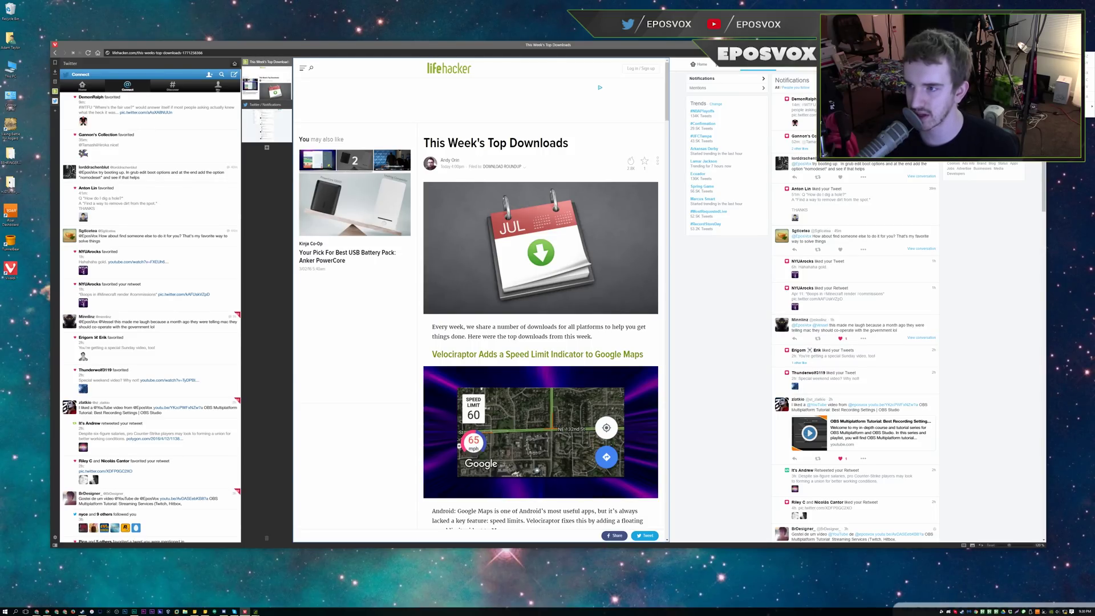
Open Vivaldi Settings from the main menu's Tools submenu, landing on Startup.
right_click(90, 47)
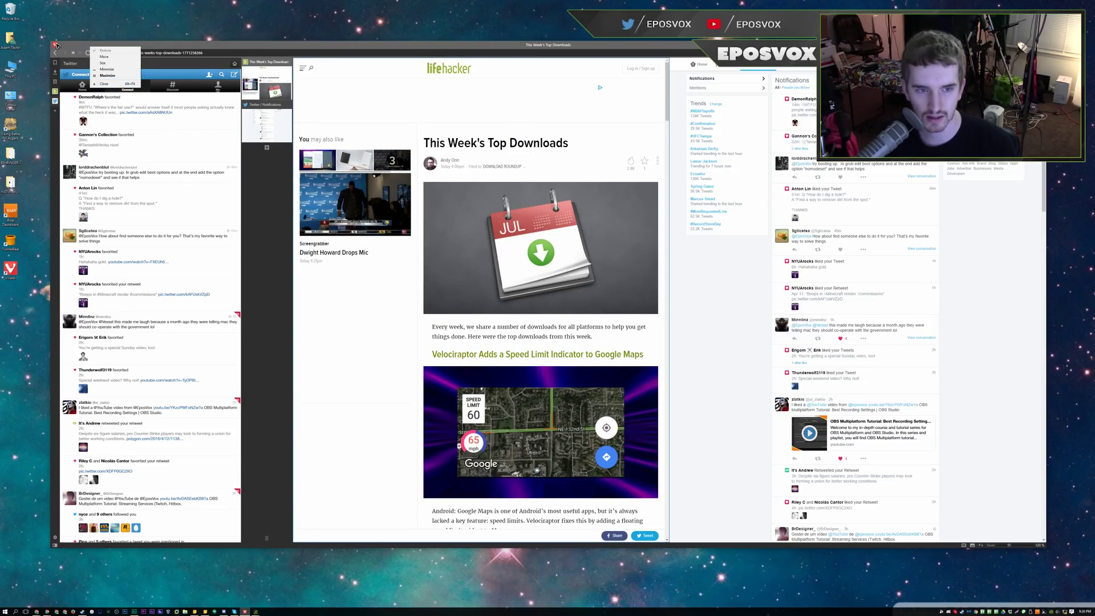
click(56, 44)
mouse_move(69, 54)
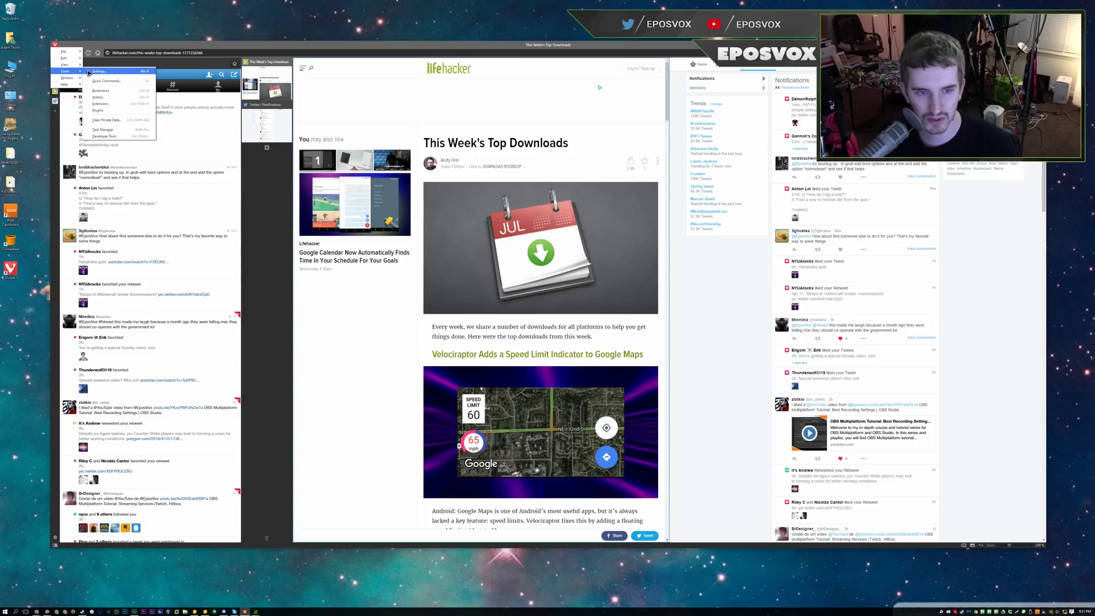
click(233, 97)
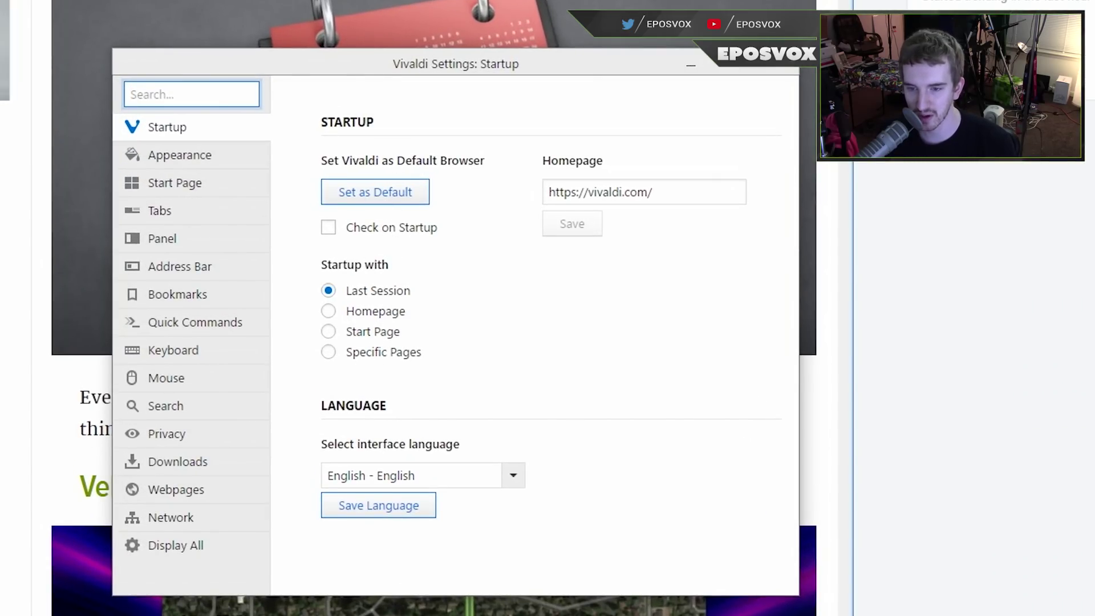
Browse the Appearance, Start Page, Tabs, Panel, Address Bar and Bookmarks settings.
click(195, 158)
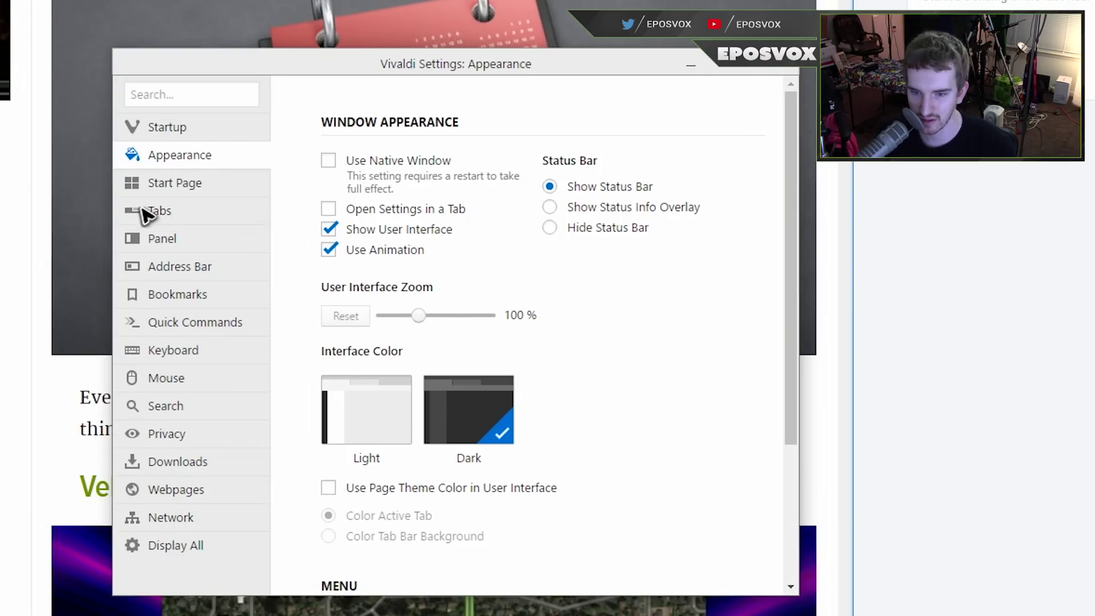
click(169, 185)
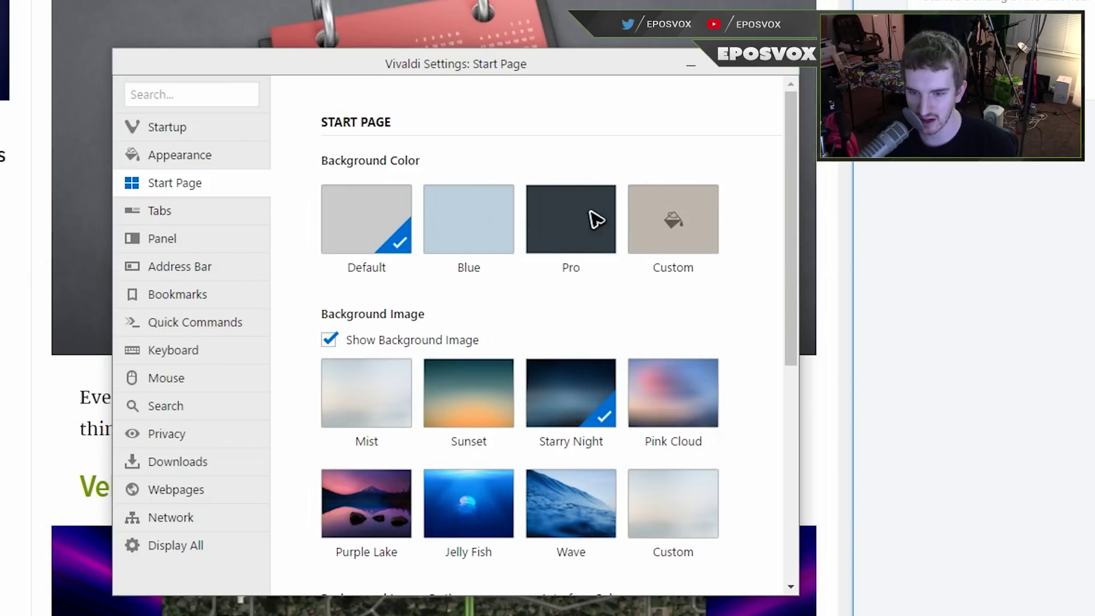
click(178, 218)
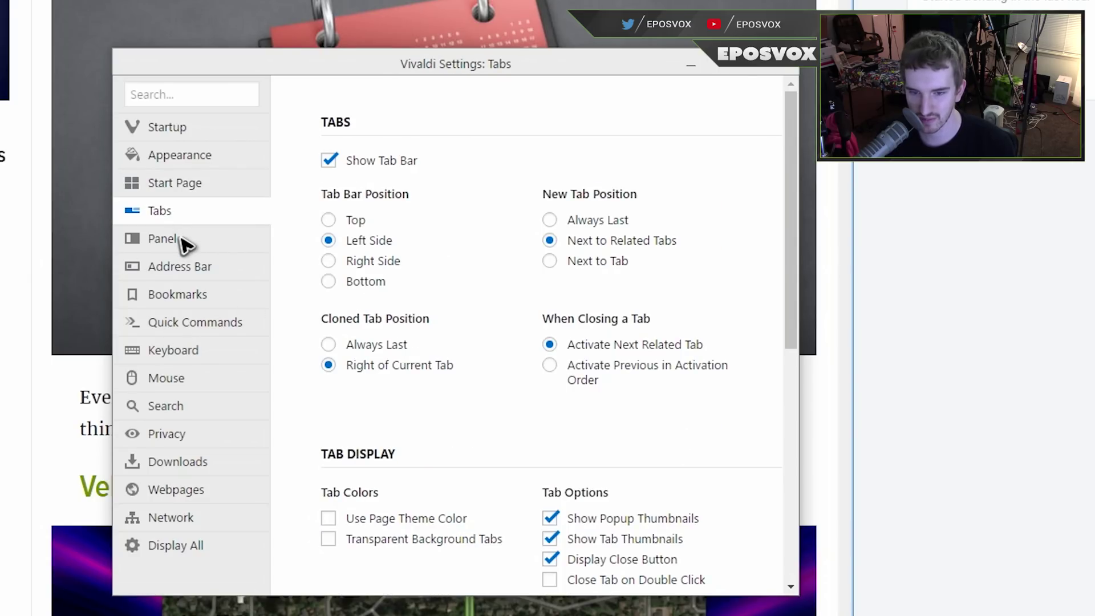
click(181, 244)
click(200, 266)
click(205, 302)
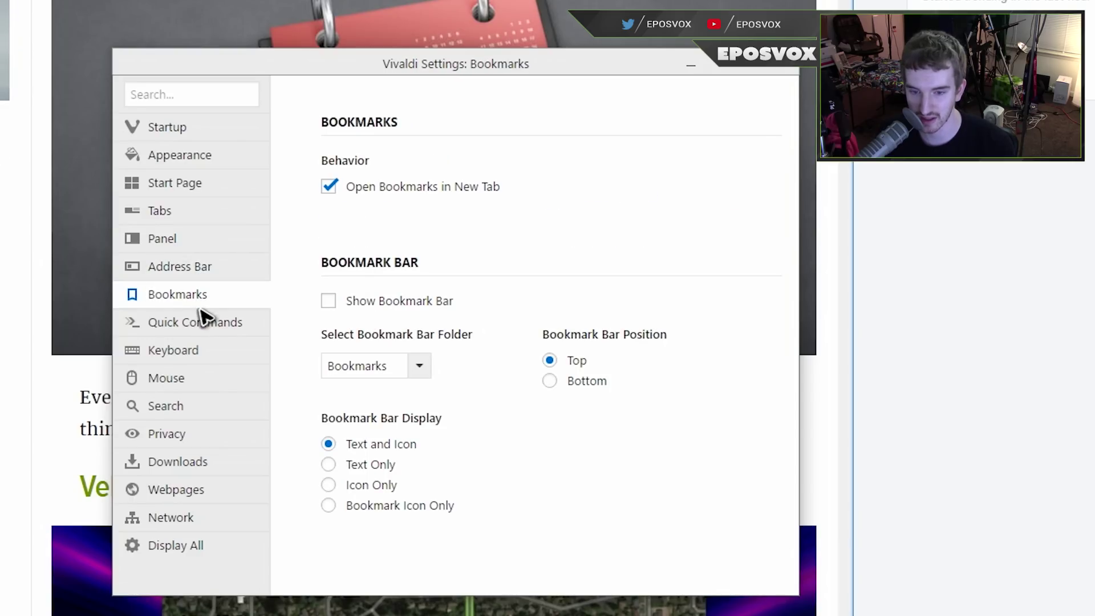
Continue through Network, Webpages, Downloads and Privacy, ending on the Search settings.
click(202, 510)
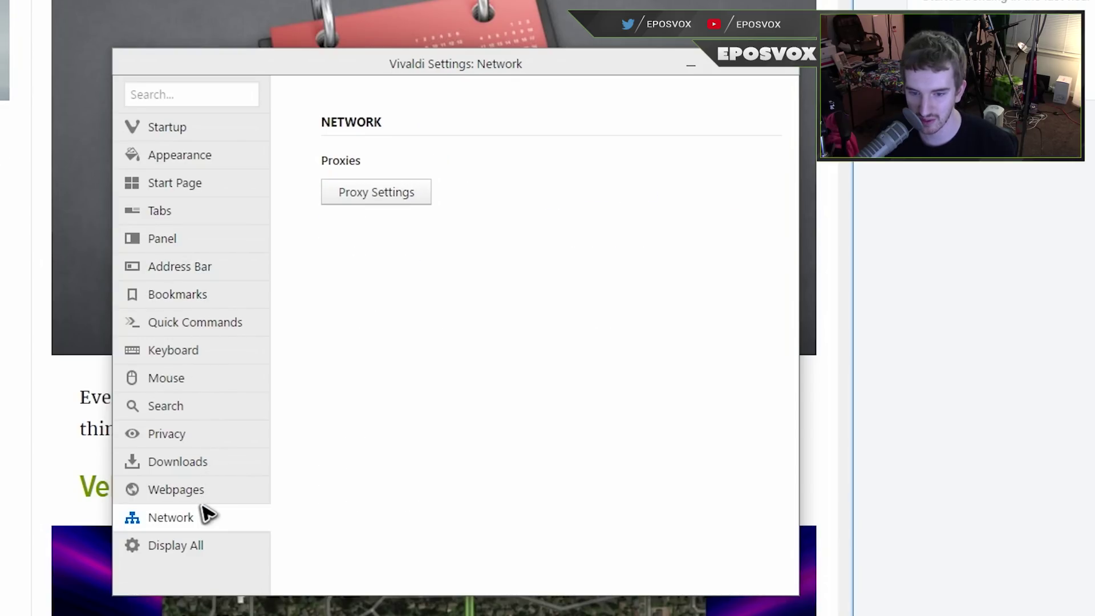
click(199, 493)
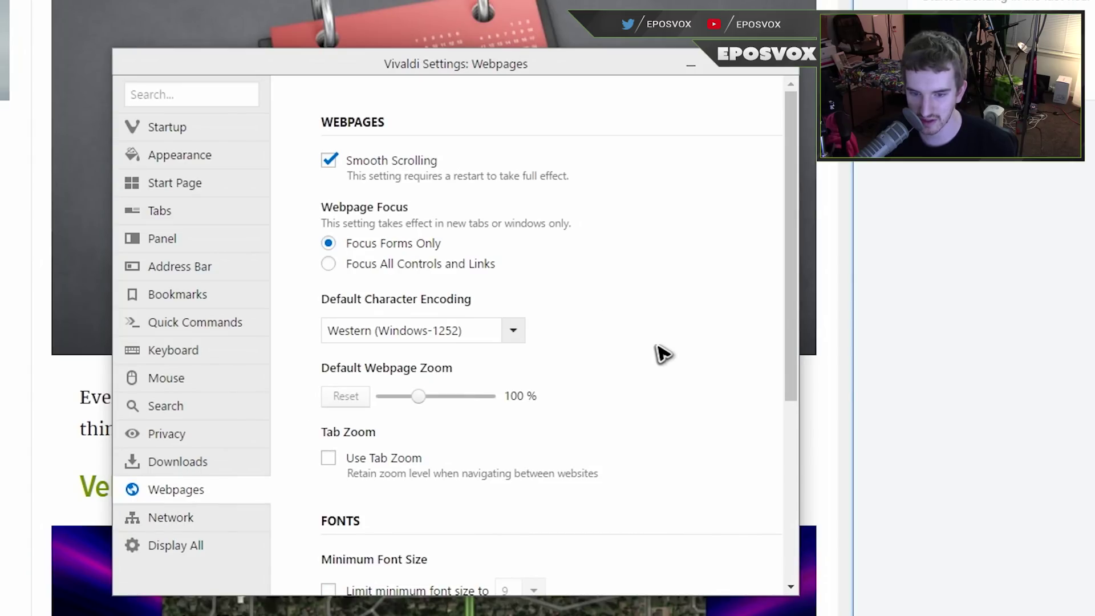
scroll(663, 353, down, 5)
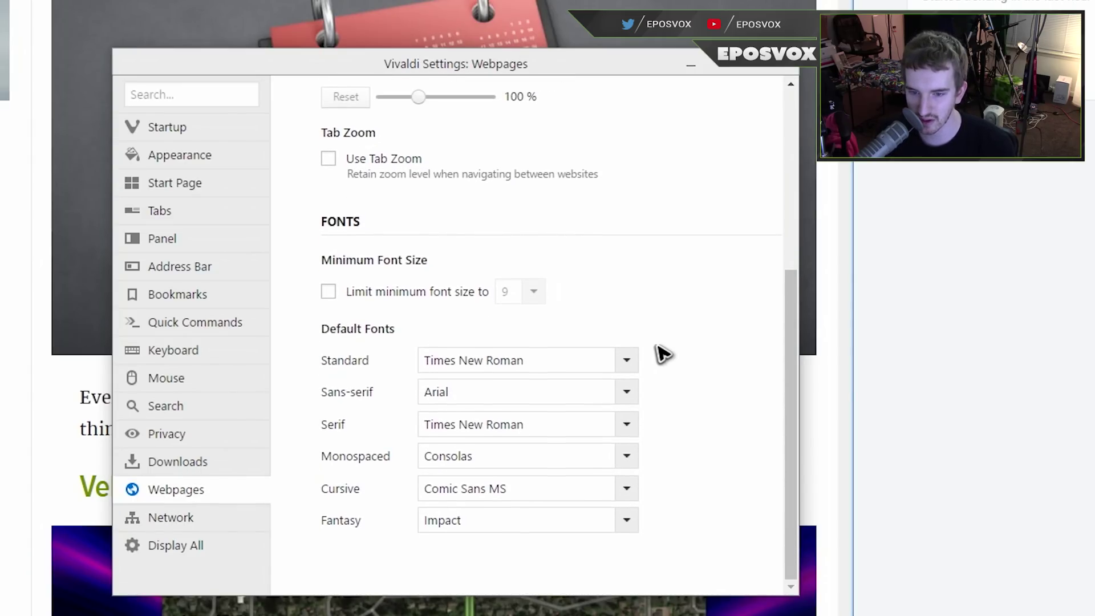
click(187, 469)
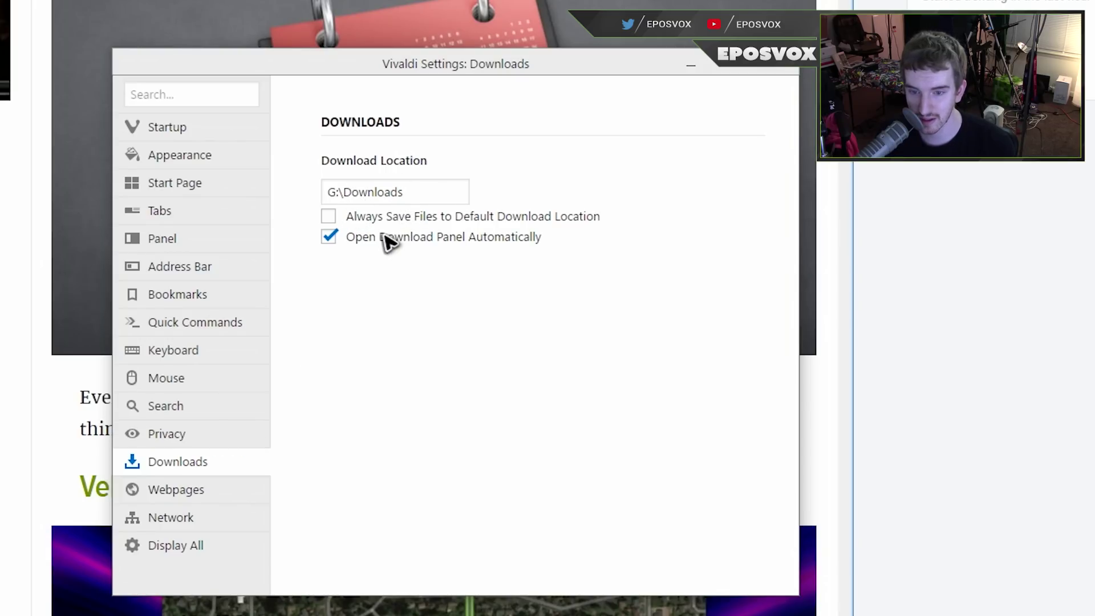
click(210, 439)
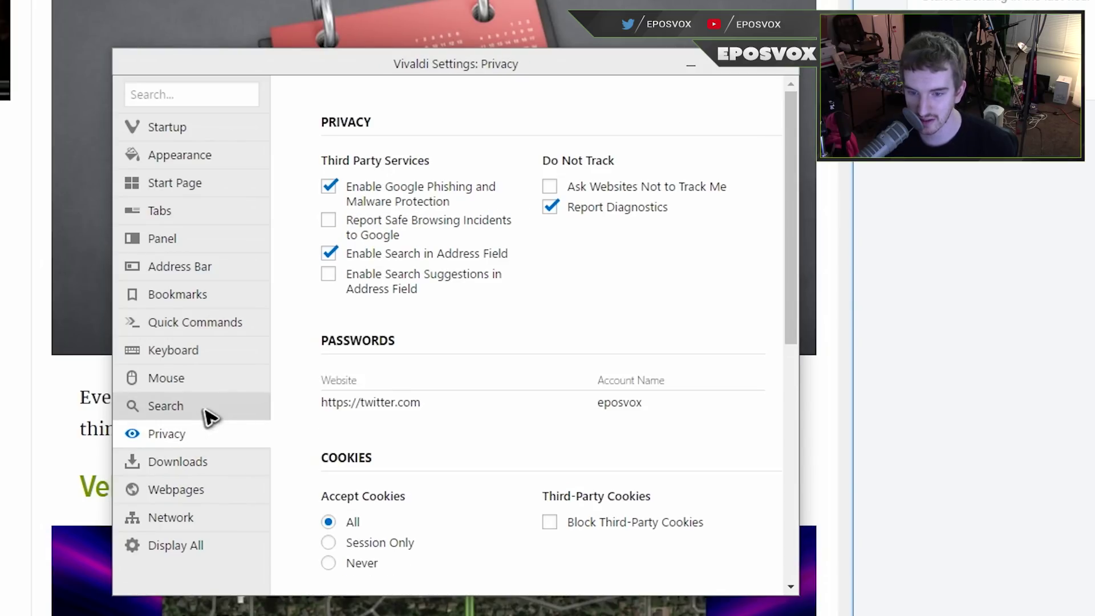
click(171, 406)
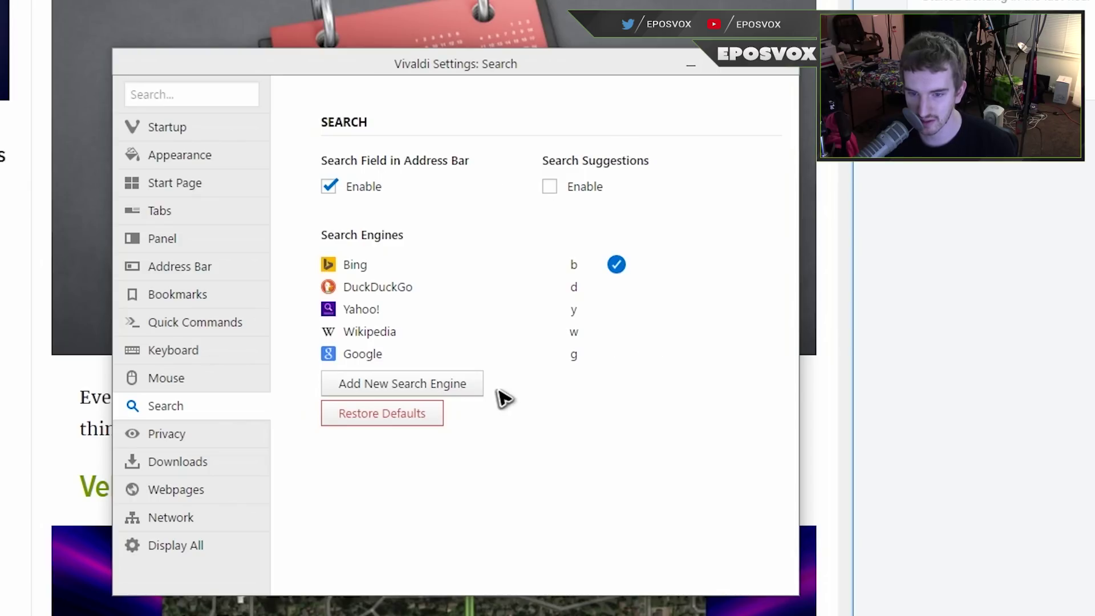
Make Google the default search engine and delete Bing, DuckDuckGo and Yahoo!
click(616, 354)
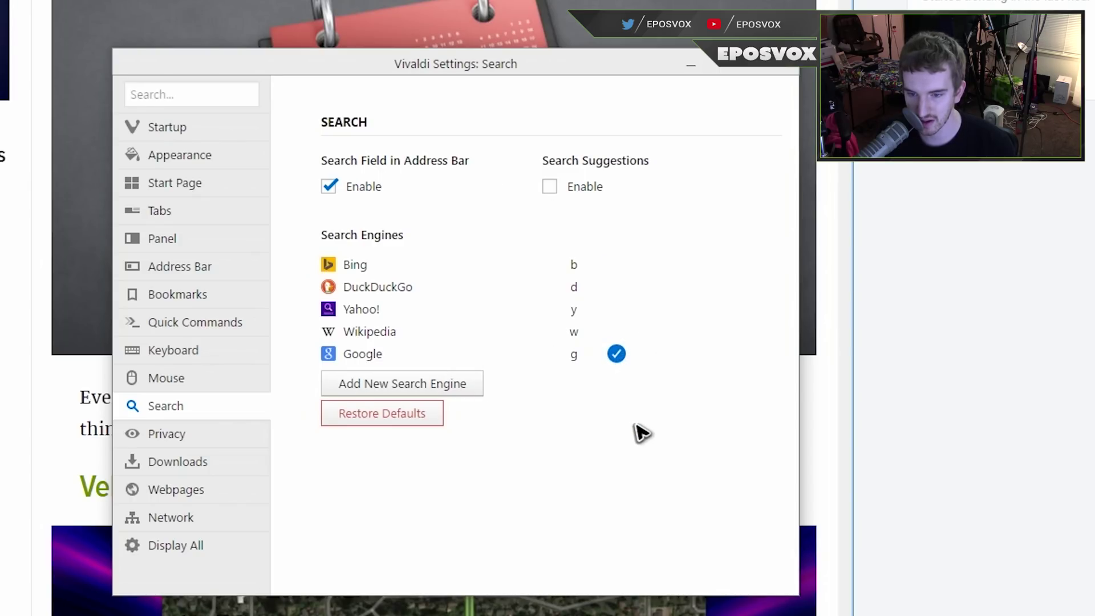
mouse_move(582, 276)
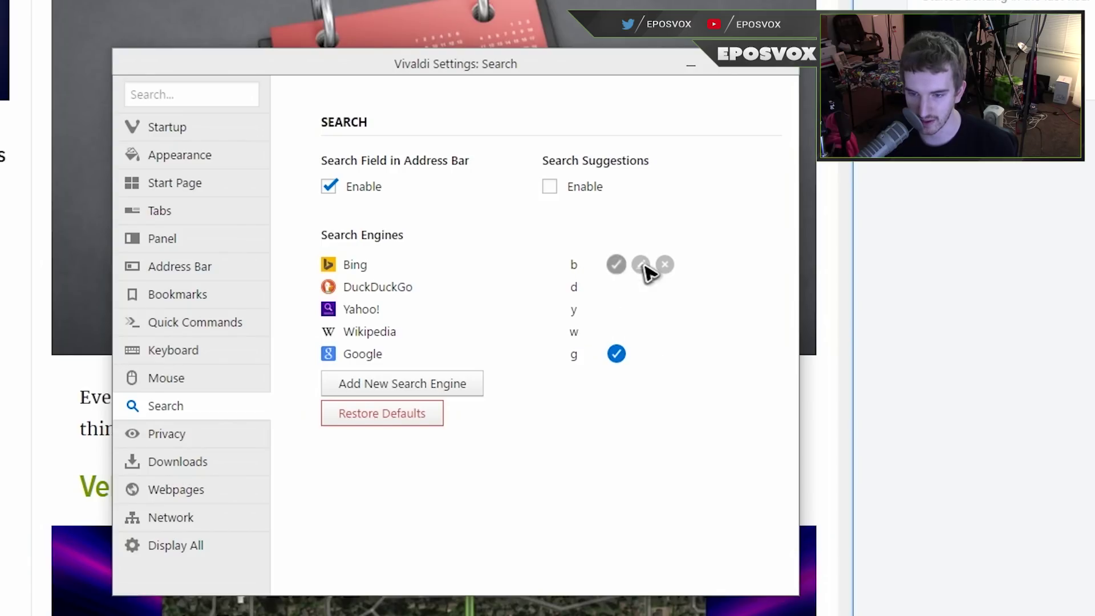
click(665, 265)
click(664, 265)
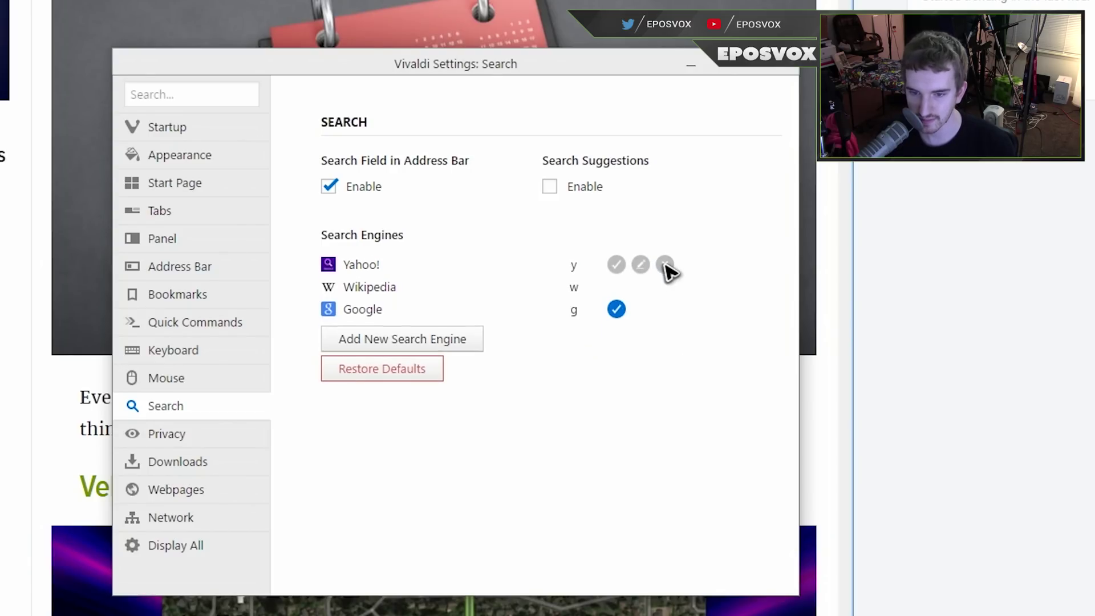
click(665, 265)
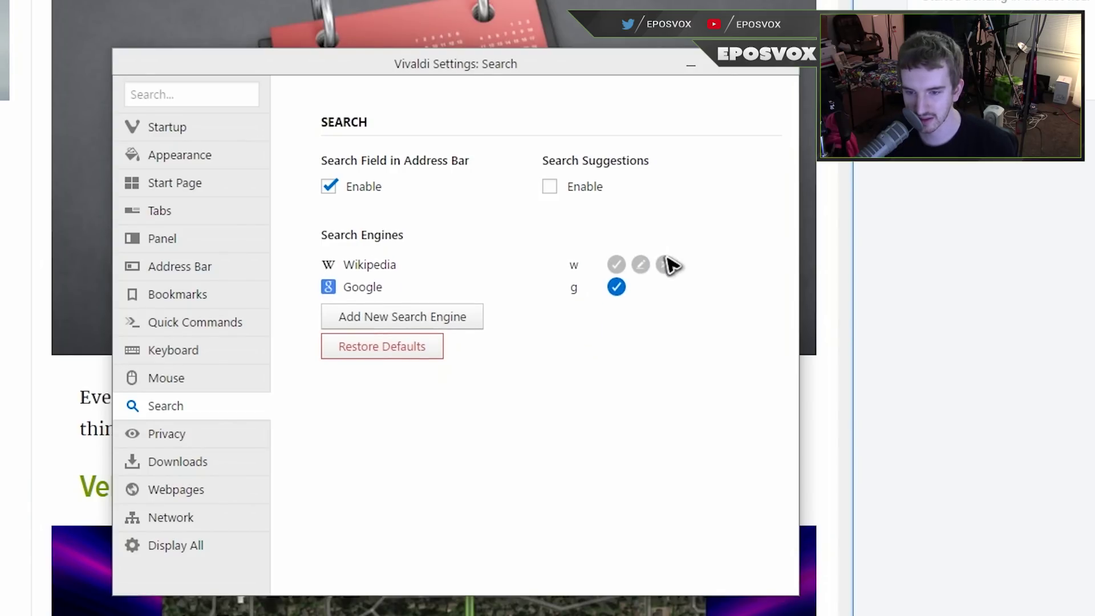
Look through other settings sections, then enable Use Native Window in Appearance.
click(191, 305)
click(197, 324)
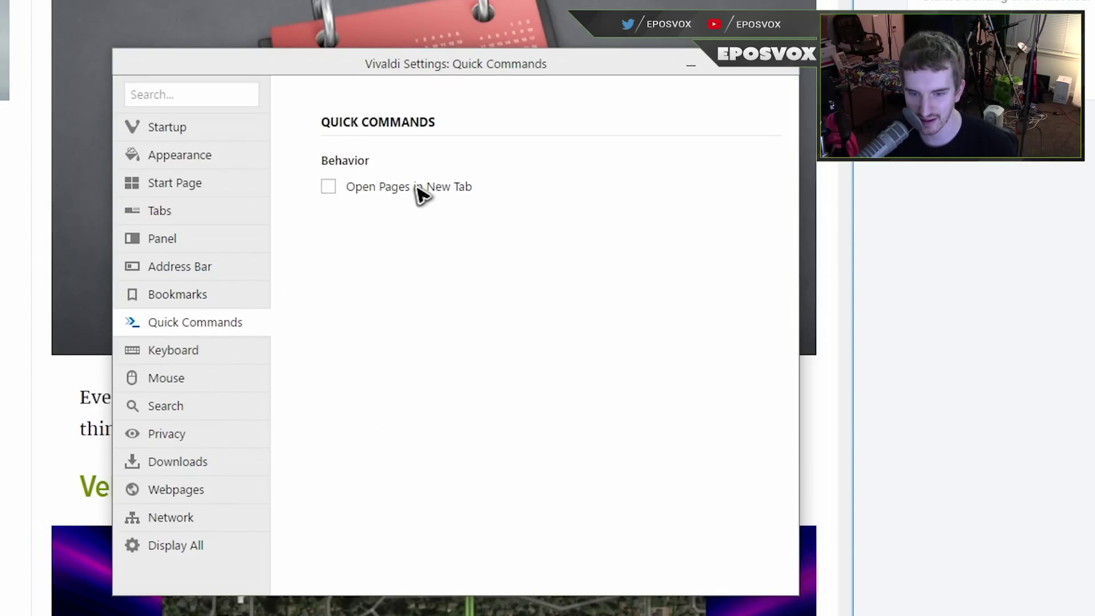
click(186, 275)
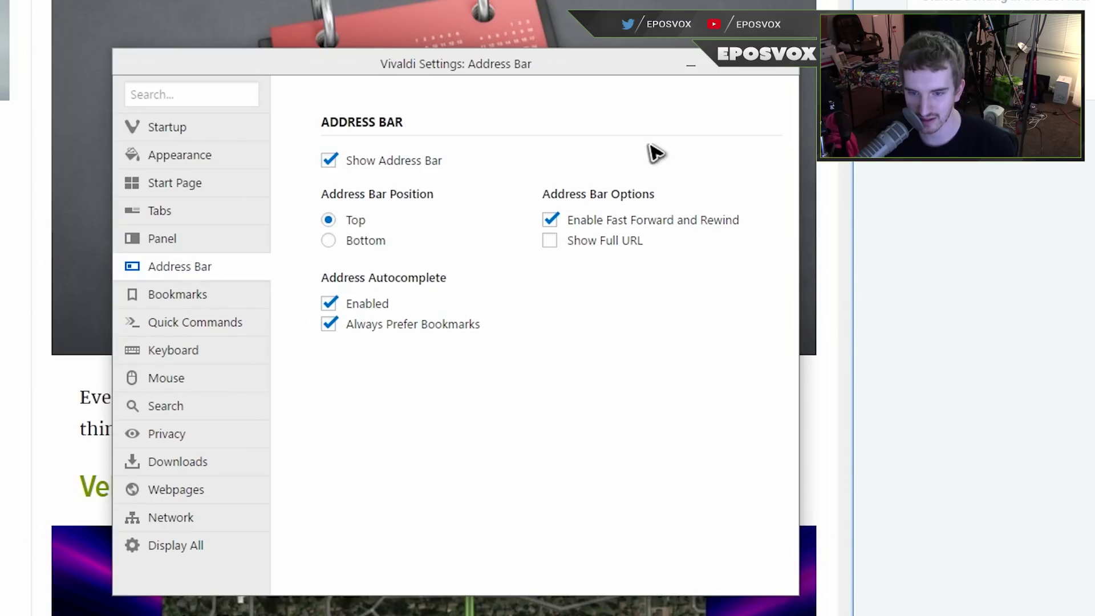
click(219, 136)
click(216, 161)
click(379, 164)
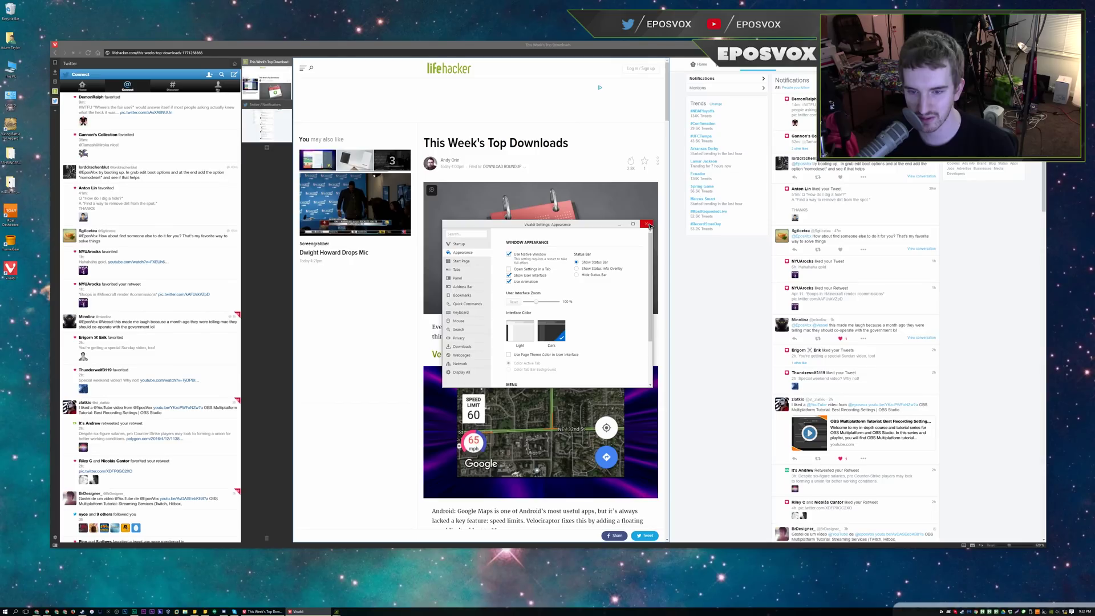
Close Settings and relaunch Vivaldi from its desktop icon.
click(724, 128)
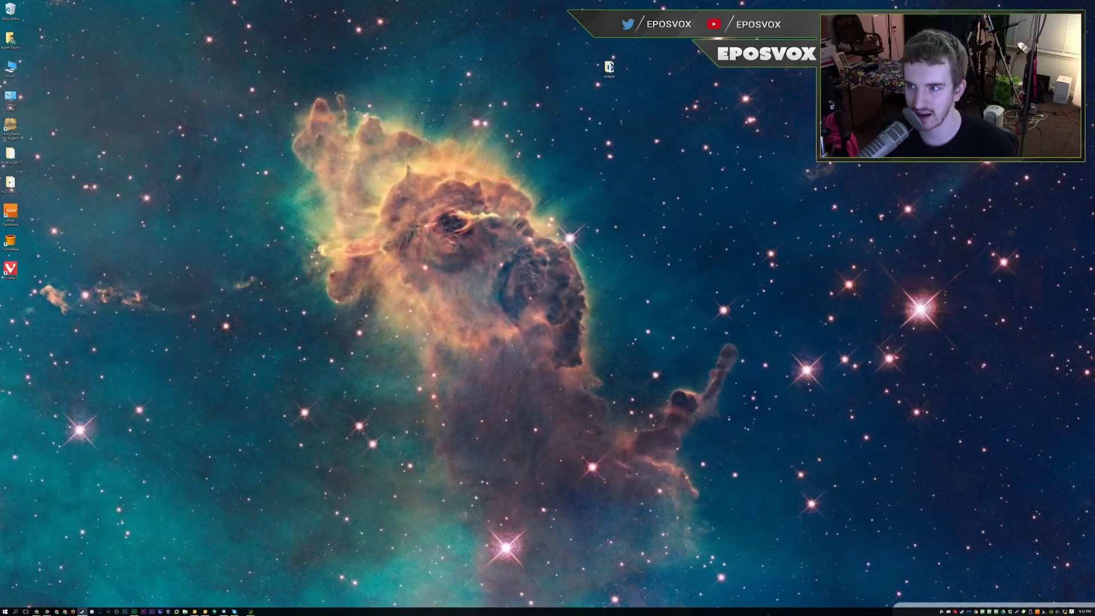
double_click(10, 268)
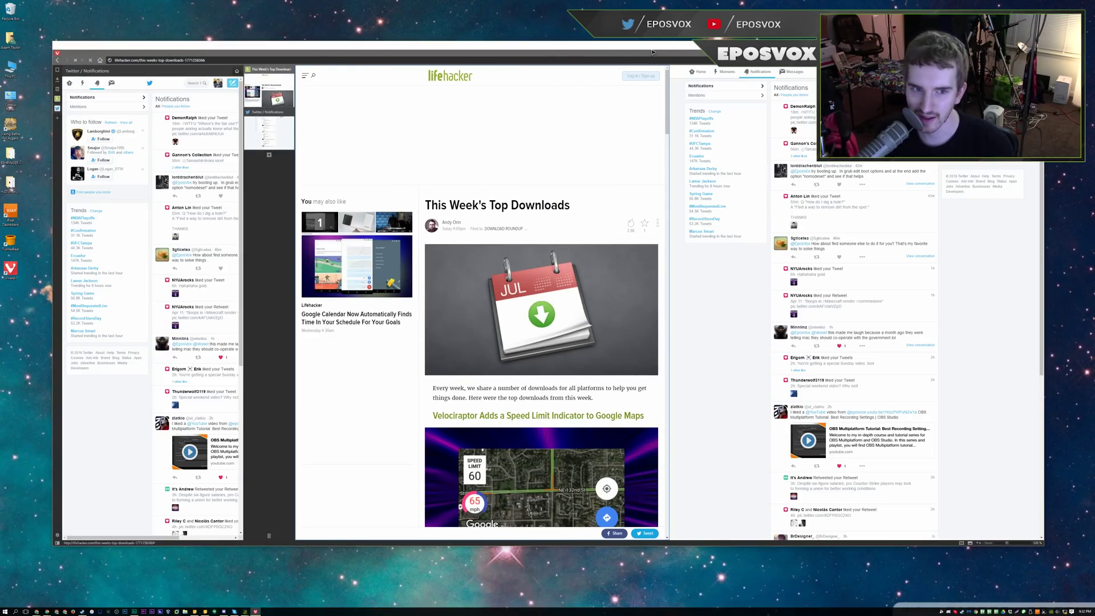
Reposition the relaunched Vivaldi window on the desktop.
mouse_move(650, 50)
mouse_down()
mouse_move(631, 96)
mouse_move(635, 64)
mouse_up()
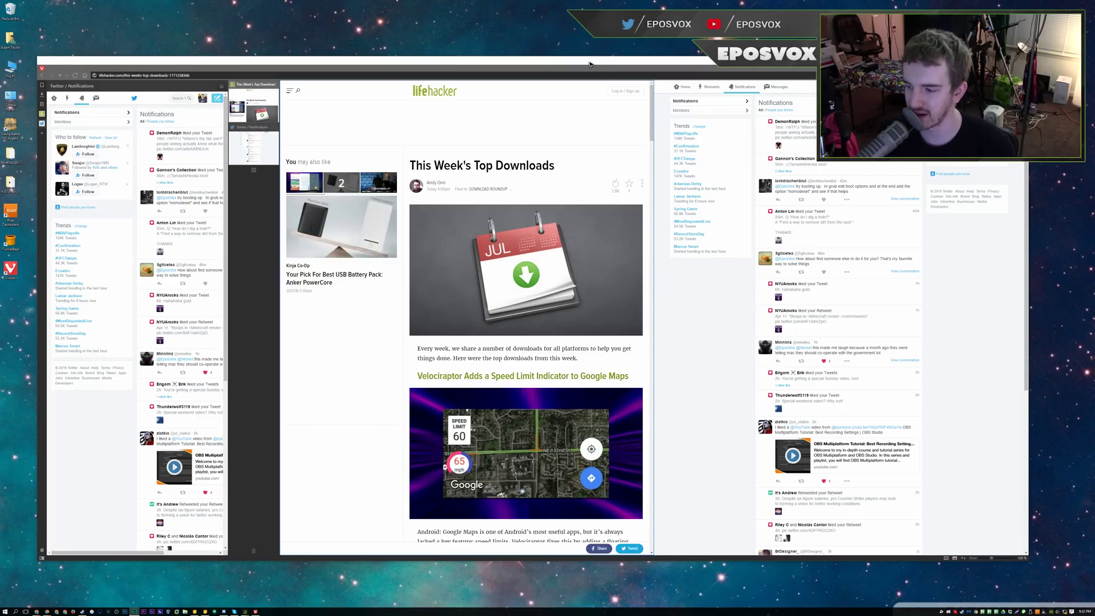
drag(591, 64, 606, 55)
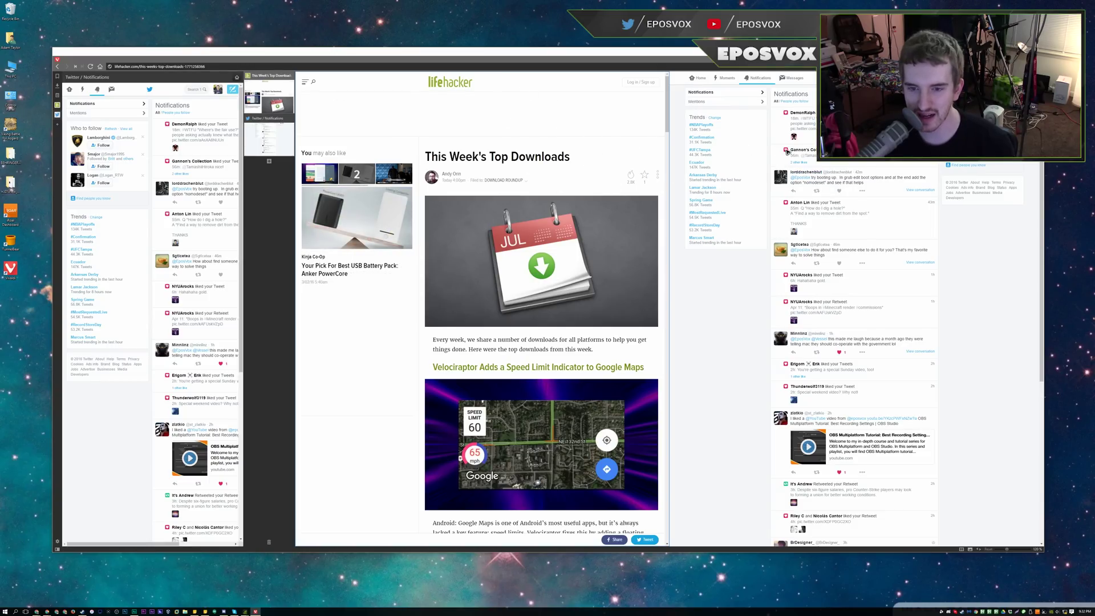
scroll(502, 302, down, 3)
scroll(502, 302, up, 3)
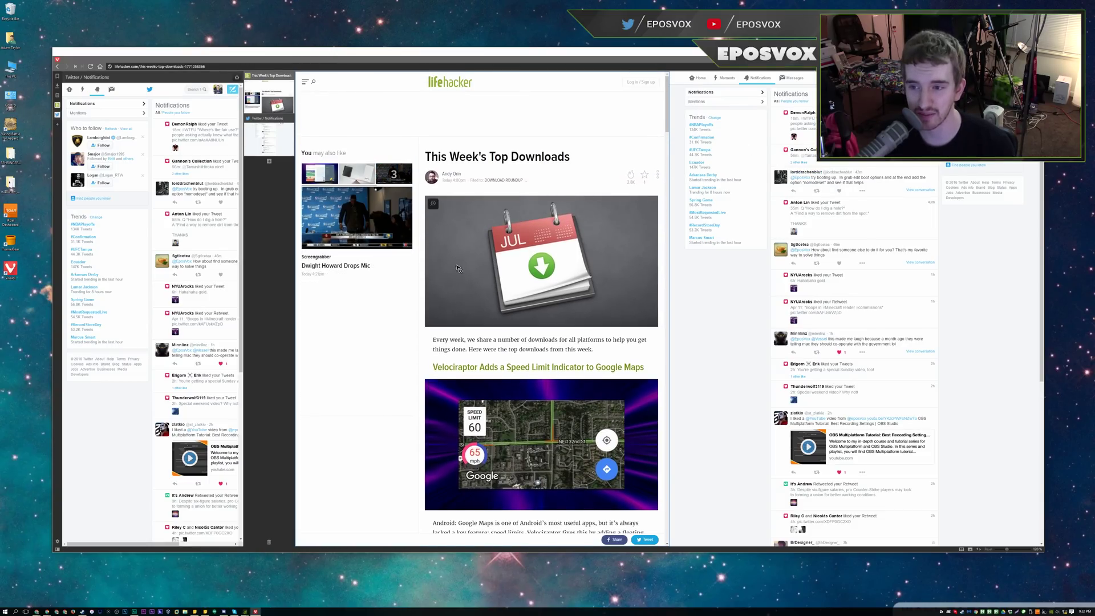
Open Settings with Ctrl+F12 and go to the Appearance section.
click(57, 59)
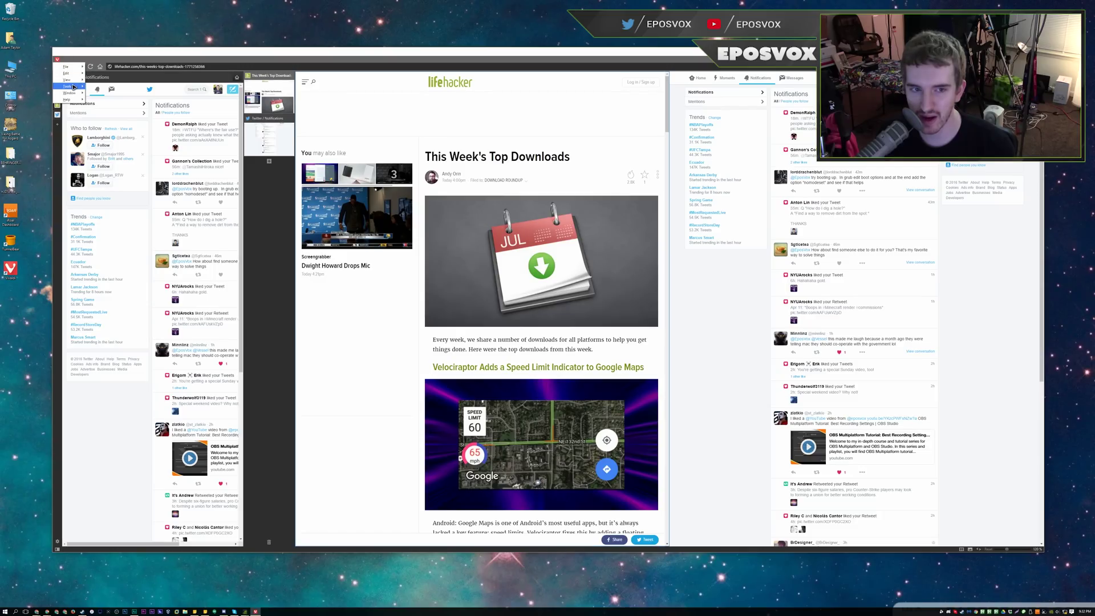
mouse_move(74, 86)
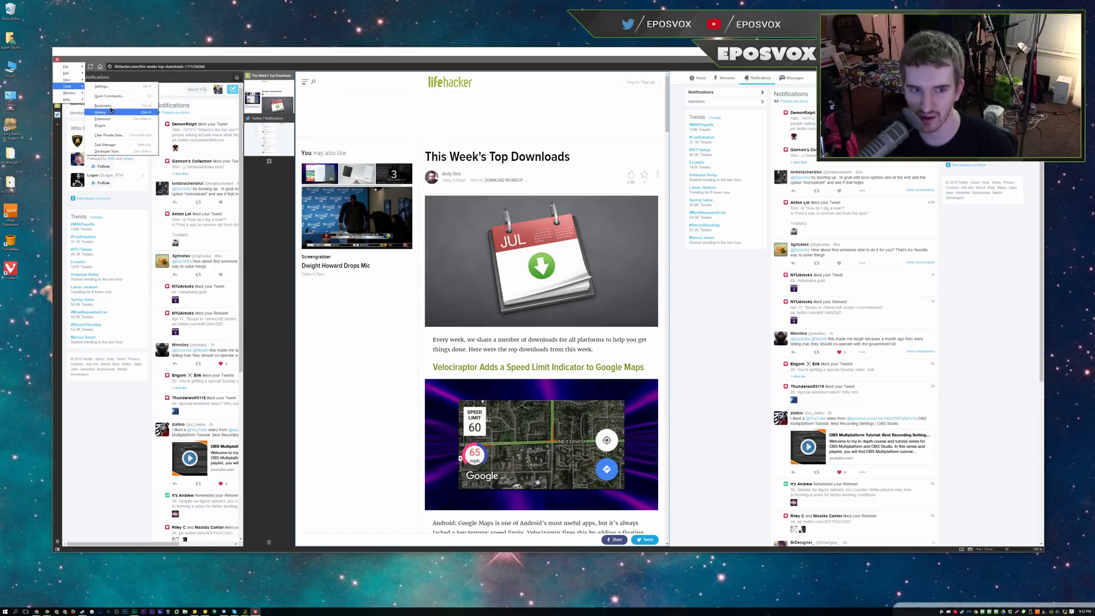
click(269, 54)
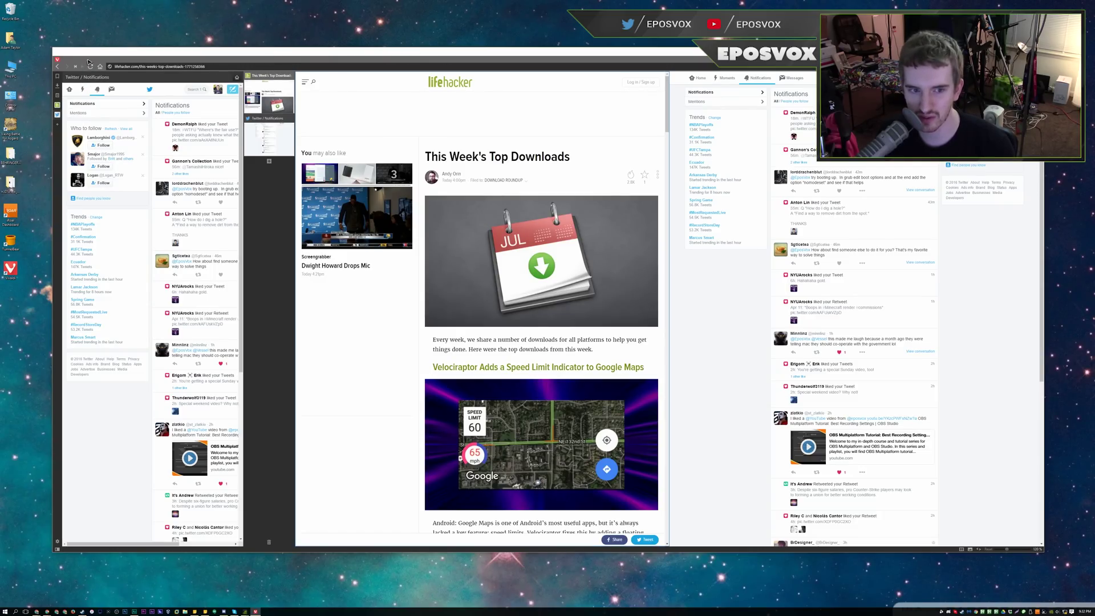
click(57, 59)
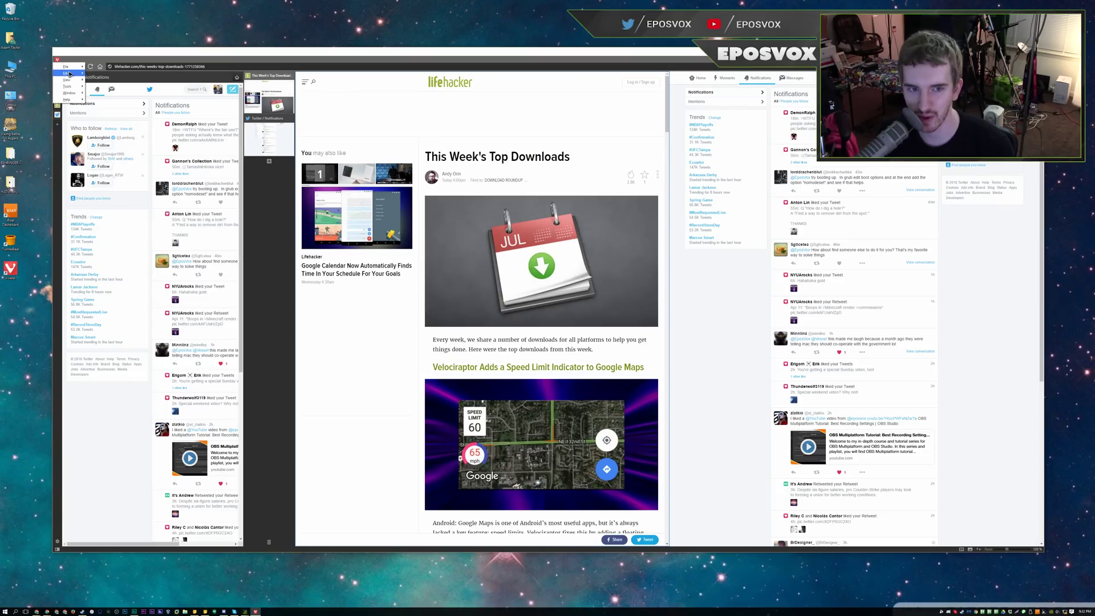
click(67, 63)
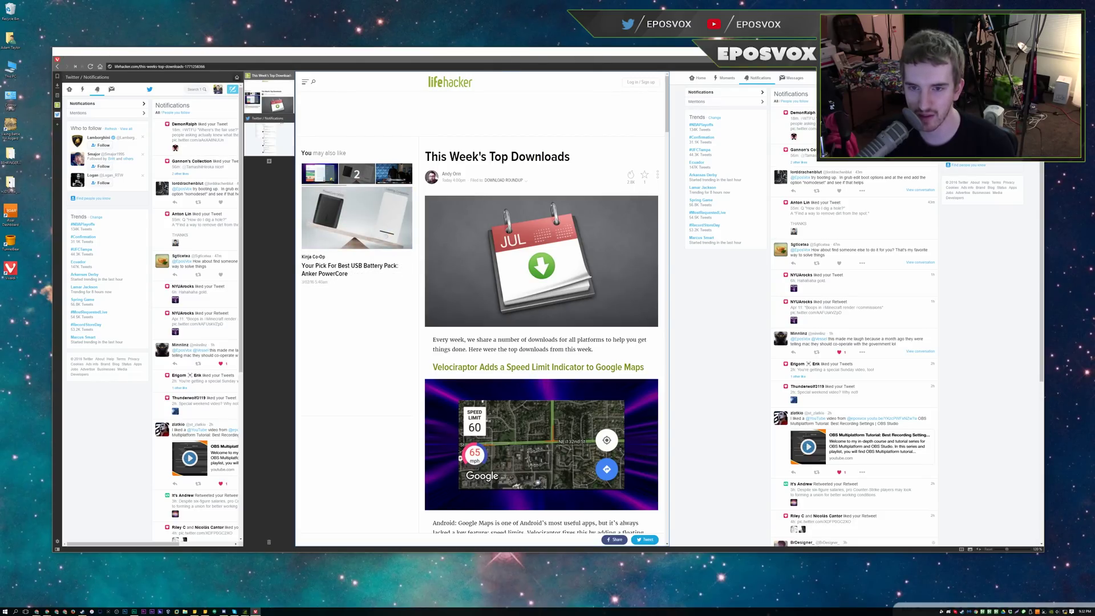
click(59, 60)
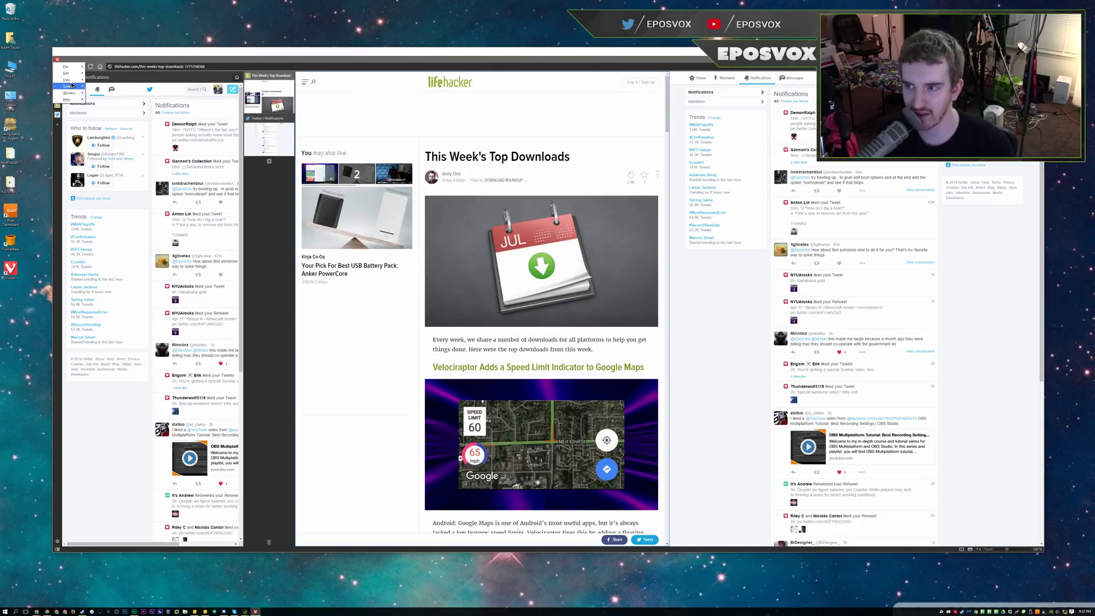
click(179, 120)
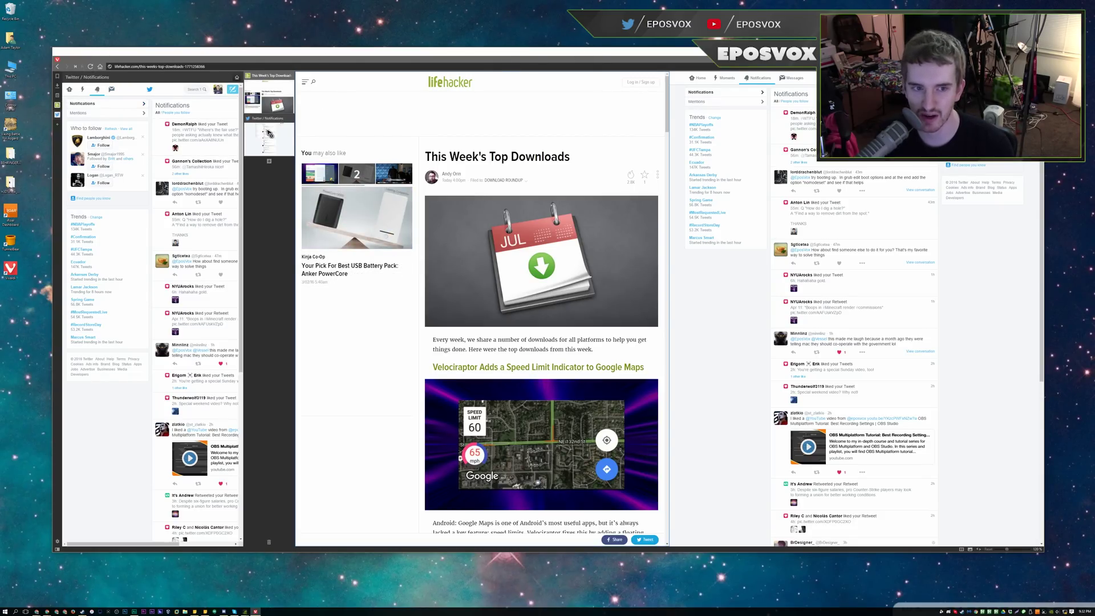
key(ctrl+F12)
click(481, 254)
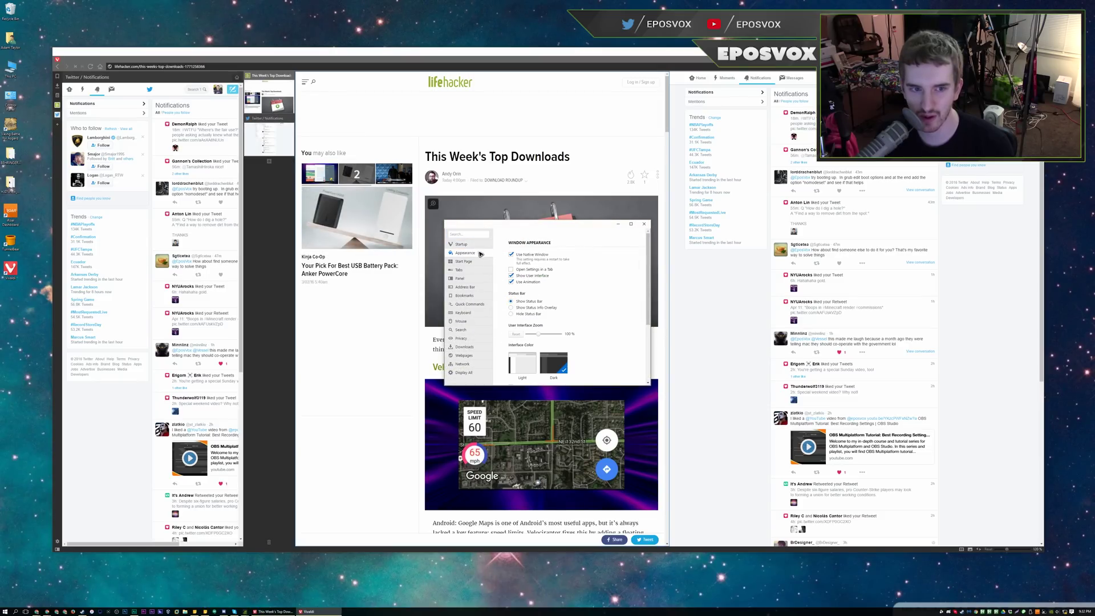
Turn off Use Native Window, close Settings, and quit Vivaldi to apply the change.
click(535, 260)
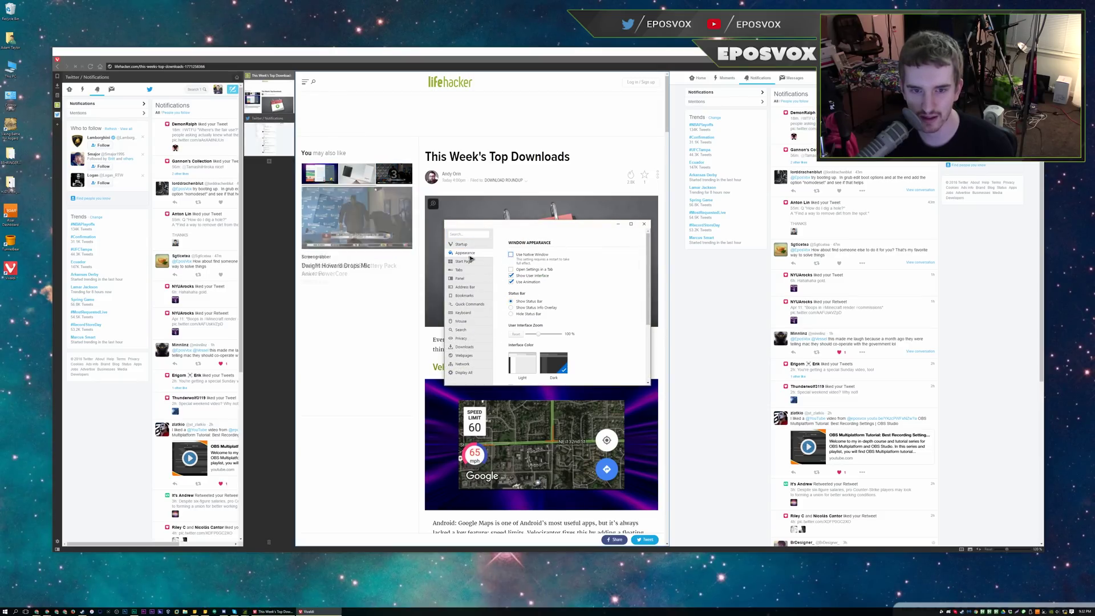
click(644, 224)
key(alt+F4)
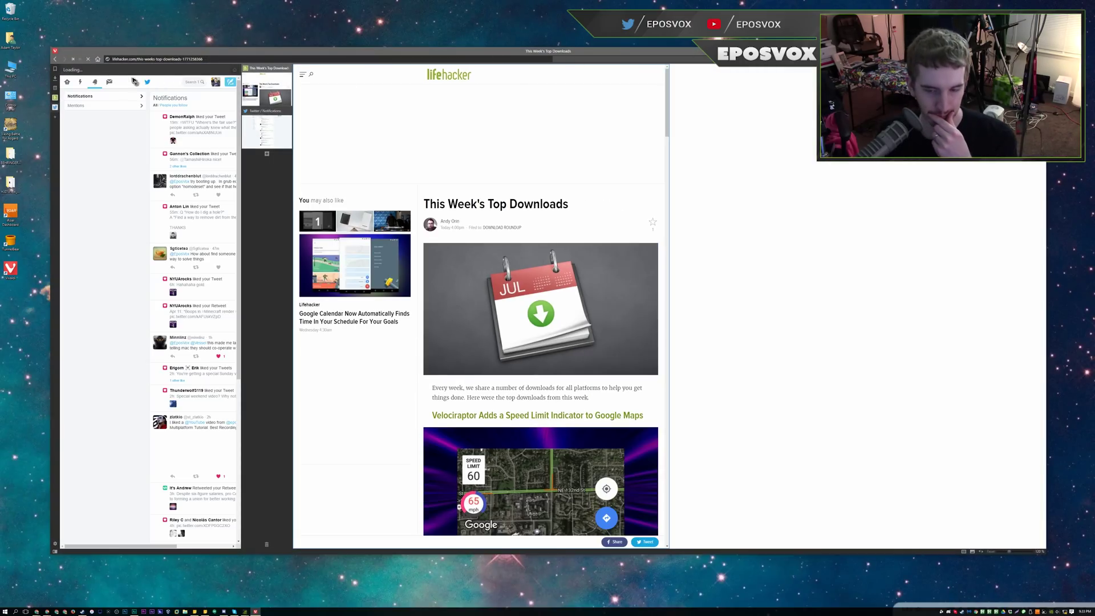
After relaunching, switch Vivaldi to fullscreen via Window > Go Fullscreen.
click(55, 51)
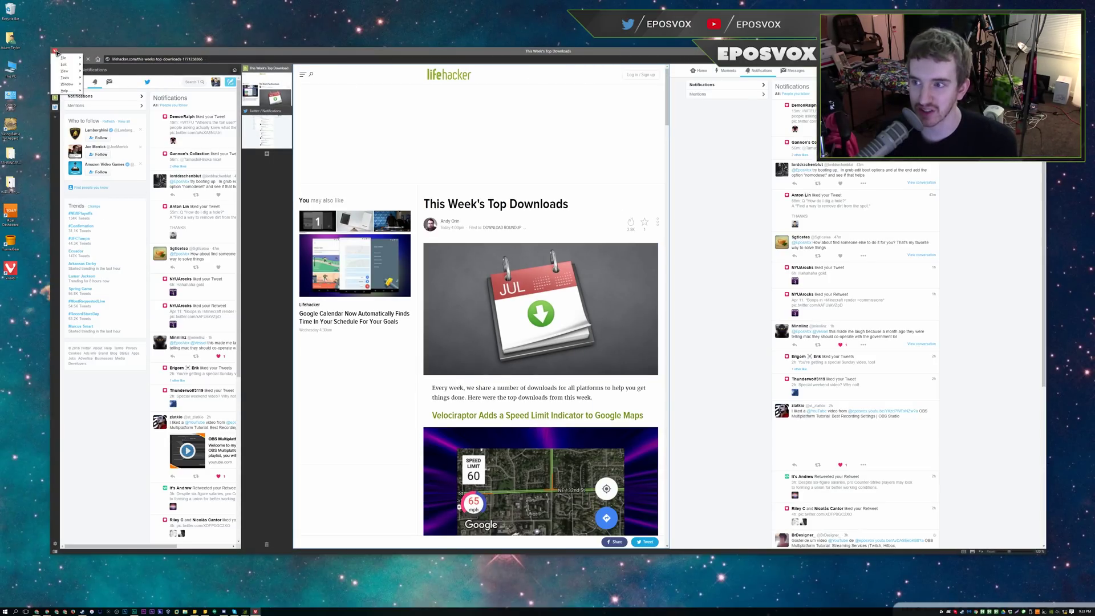
mouse_move(61, 85)
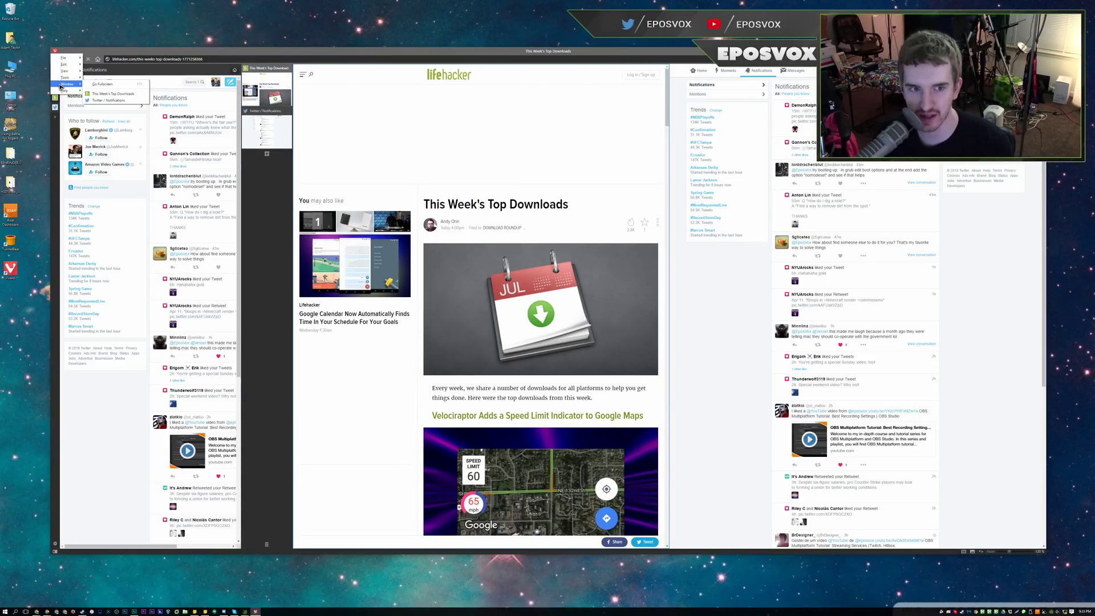
click(103, 83)
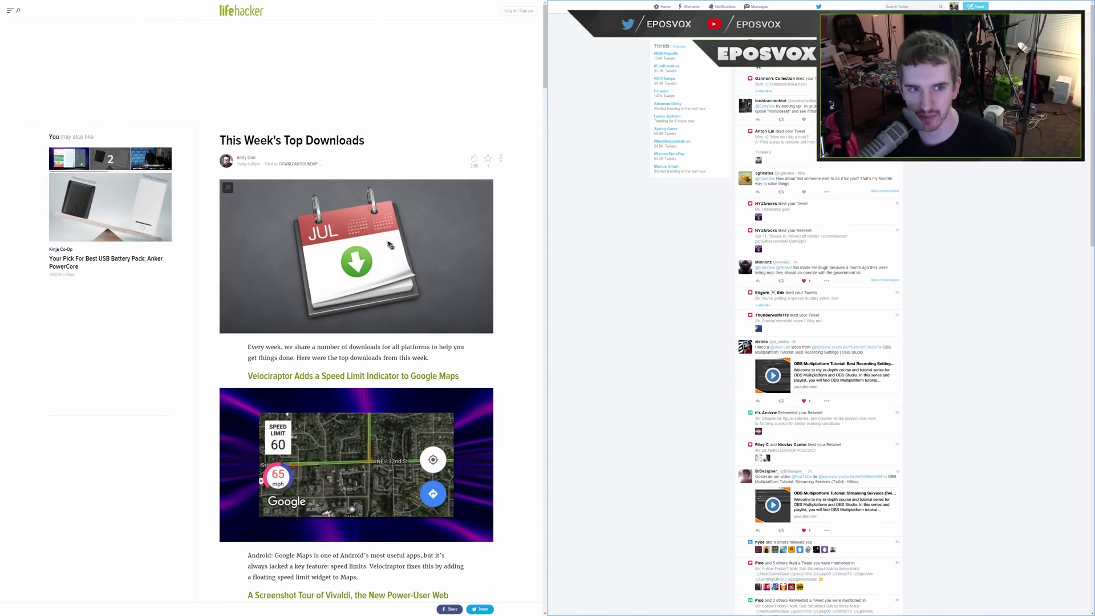
Exit fullscreen with F11 so Vivaldi returns to a normal window.
scroll(472, 266, down, 2)
scroll(473, 266, up, 2)
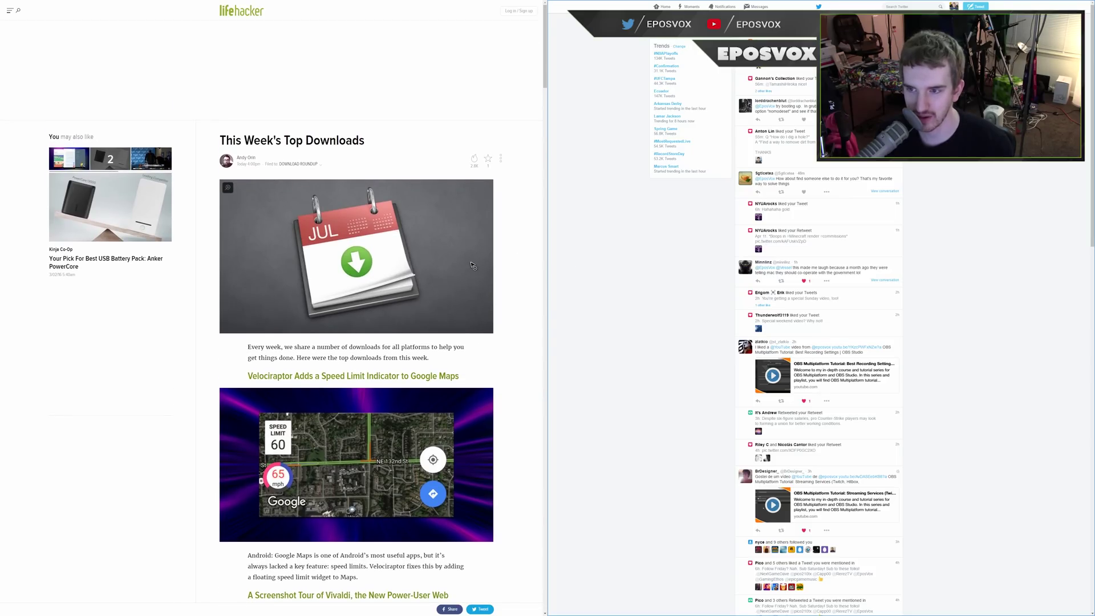
scroll(473, 265, down, 2)
key(F11)
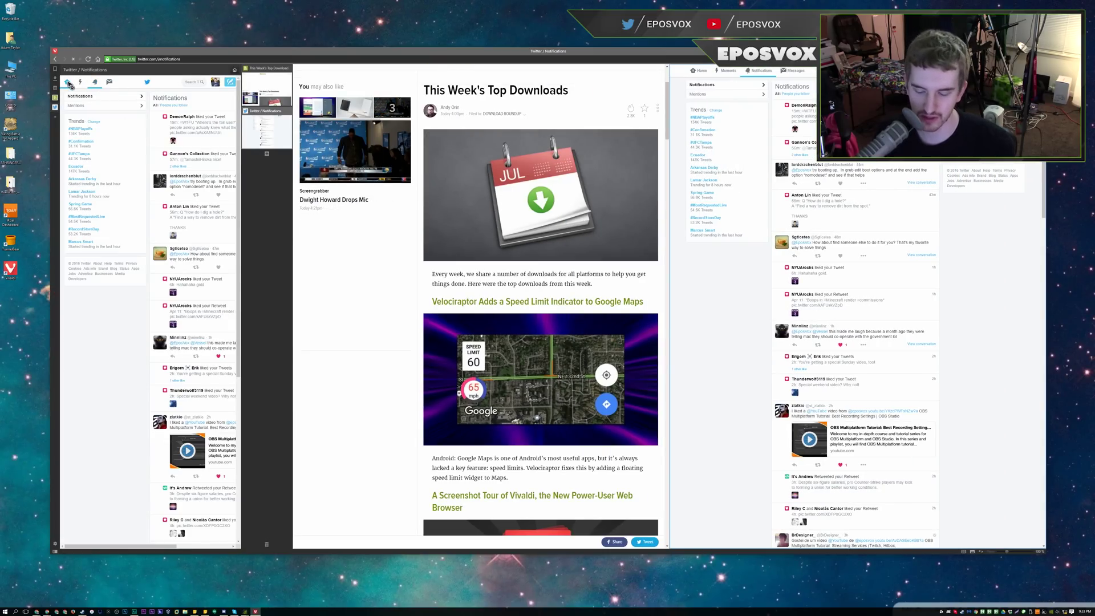
Open Vivaldi's installed extensions list from the menu's Tools > Extensions.
click(55, 51)
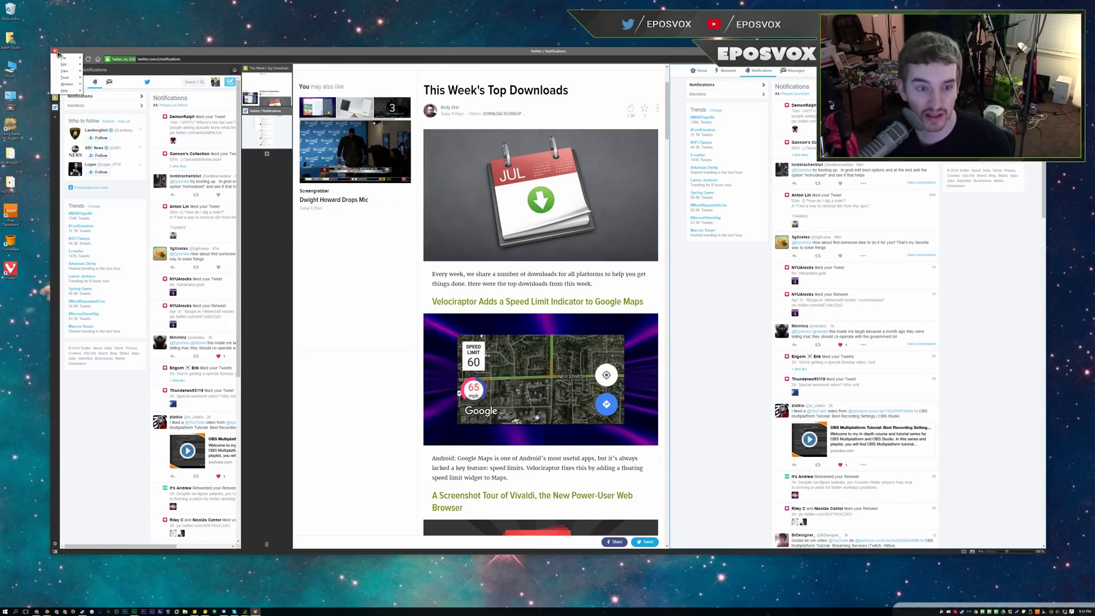
mouse_move(67, 87)
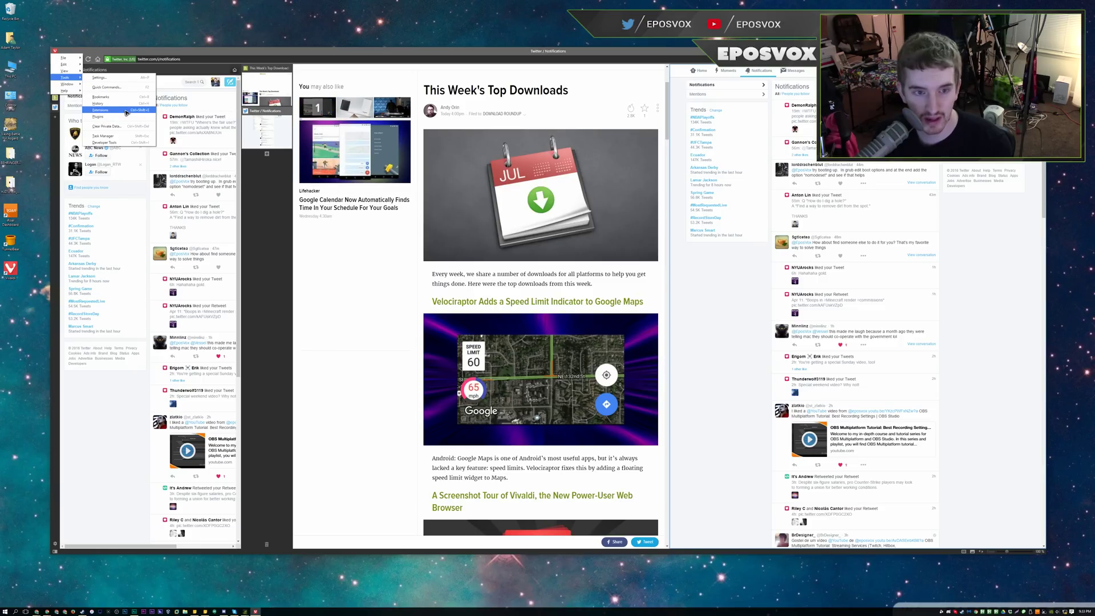
click(127, 110)
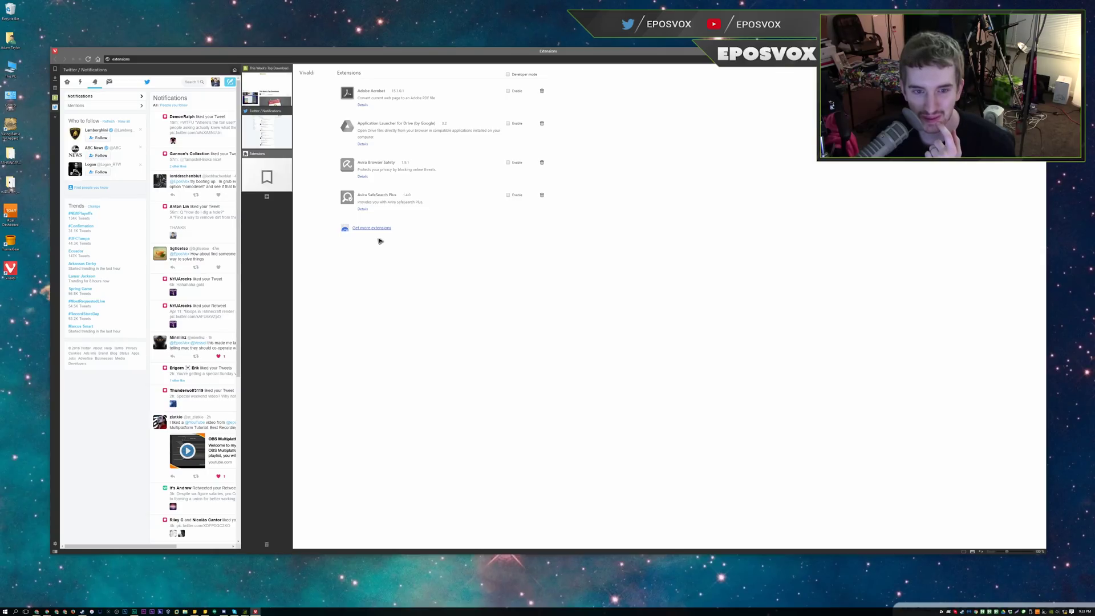
Go to the Chrome Web Store, sign in with the Google account, and place Chrome's extensions list beside it.
click(372, 229)
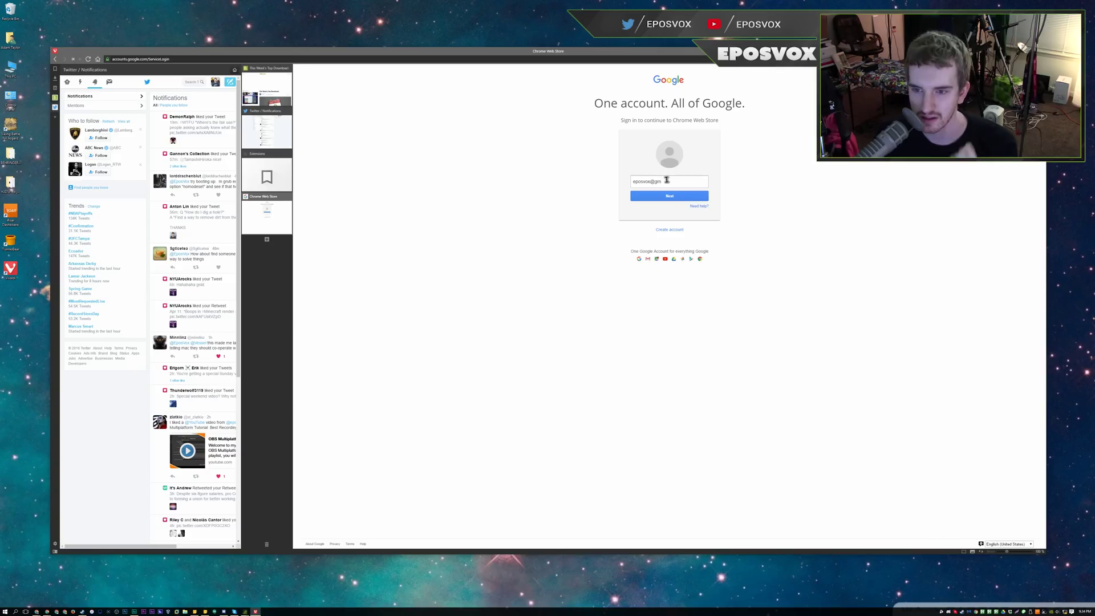
key(Return)
key(Return)
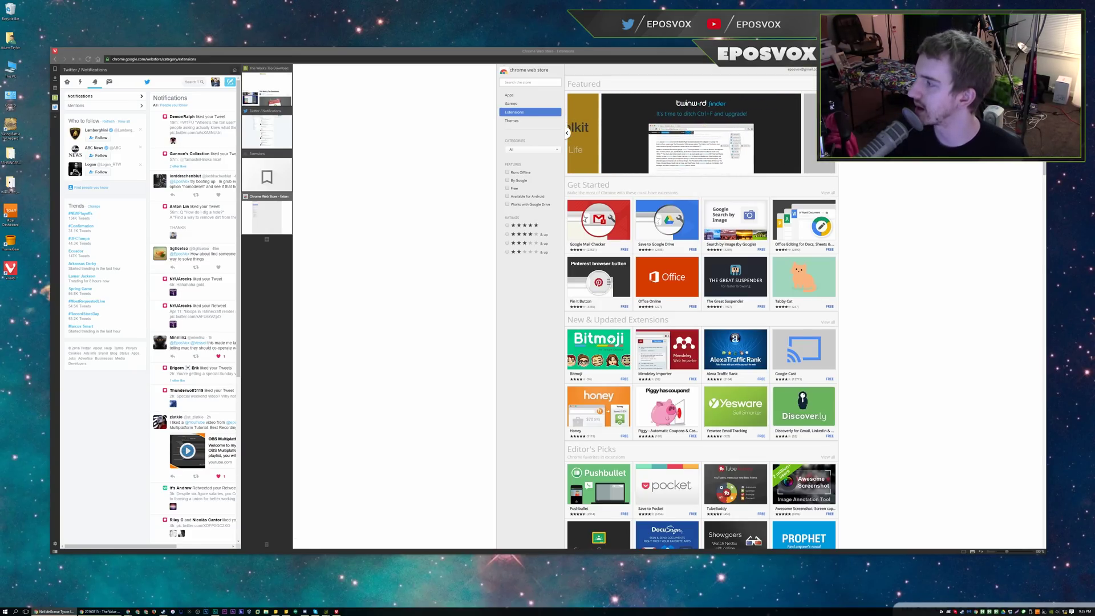
drag(1094, 192, 530, 33)
Make Chrome's extensions window taller, then bring up Vivaldi's own Extensions page.
drag(330, 327, 342, 572)
scroll(387, 385, down, 1)
scroll(388, 379, up, 1)
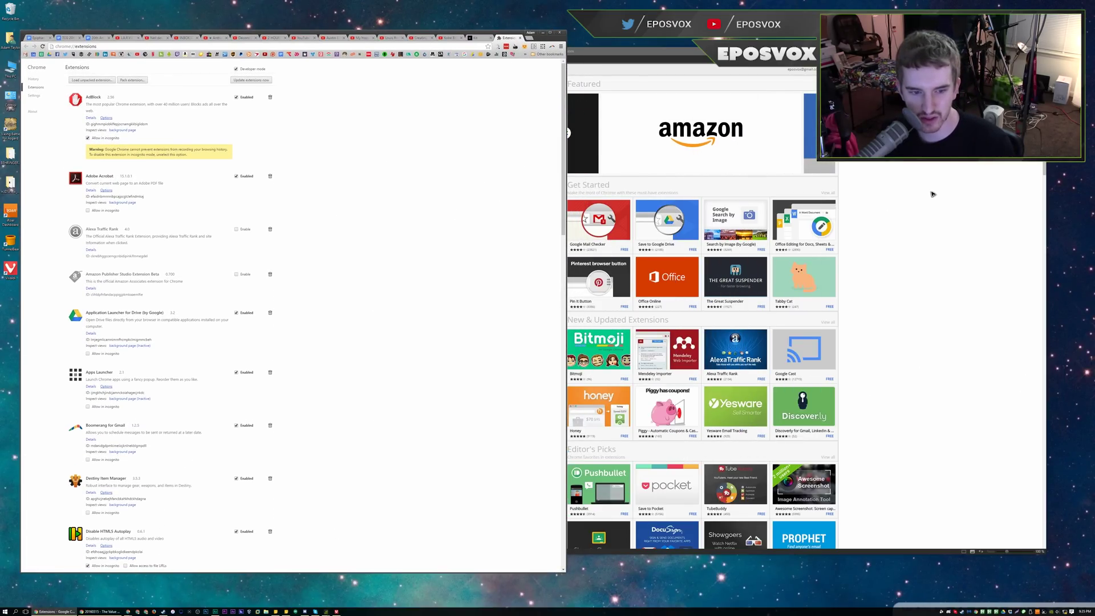
click(933, 194)
scroll(153, 285, down, 1)
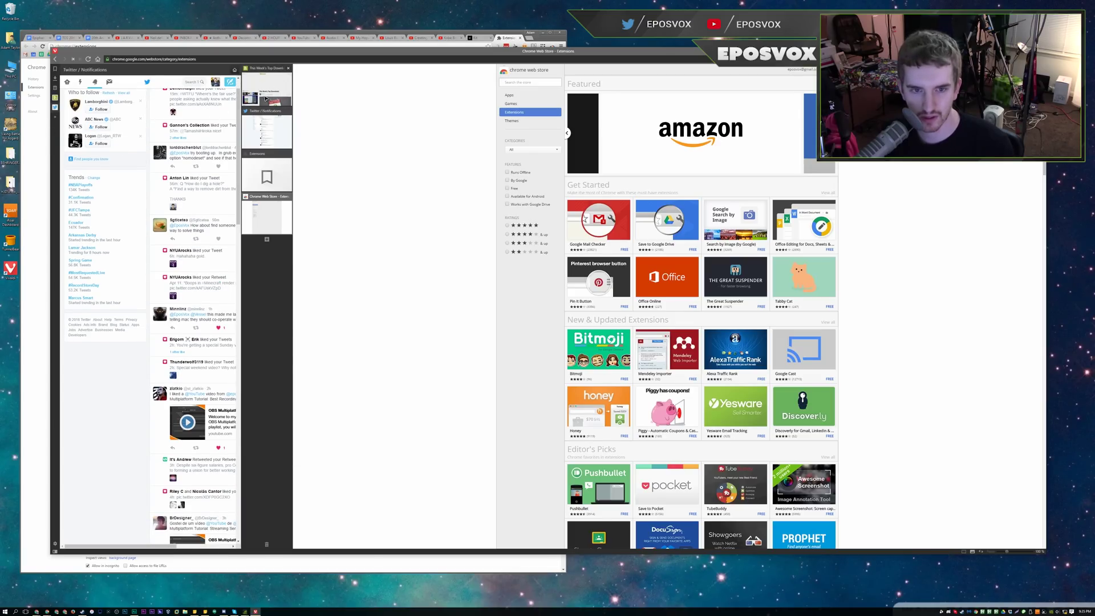
click(966, 553)
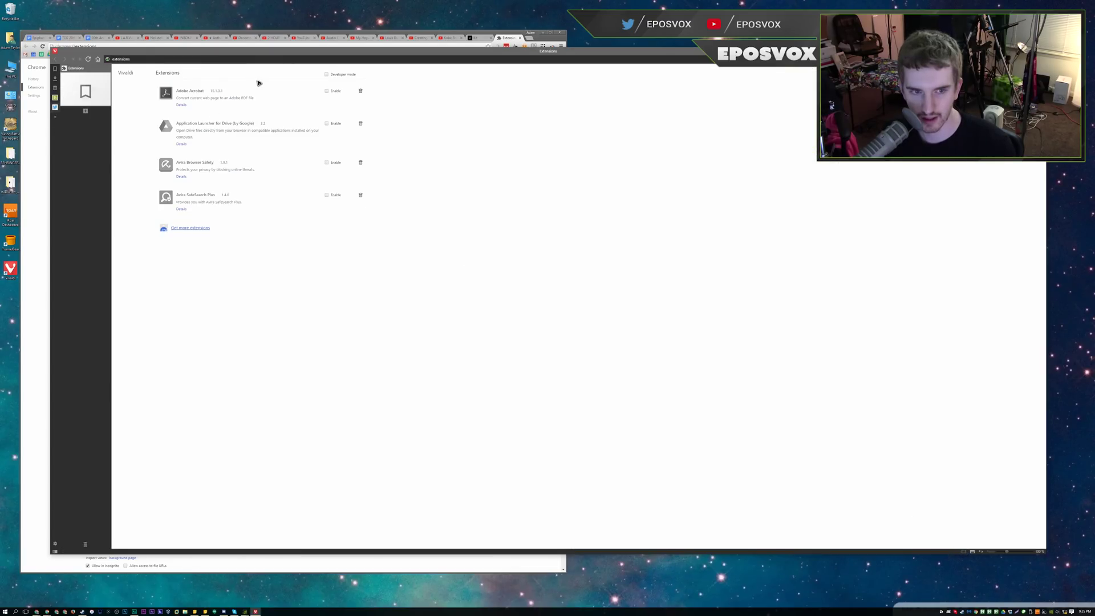
Narrow Vivaldi to the right half and load the Chrome Web Store via Get more extensions.
drag(50, 171, 582, 171)
scroll(315, 253, down, 1)
scroll(308, 251, down, 5)
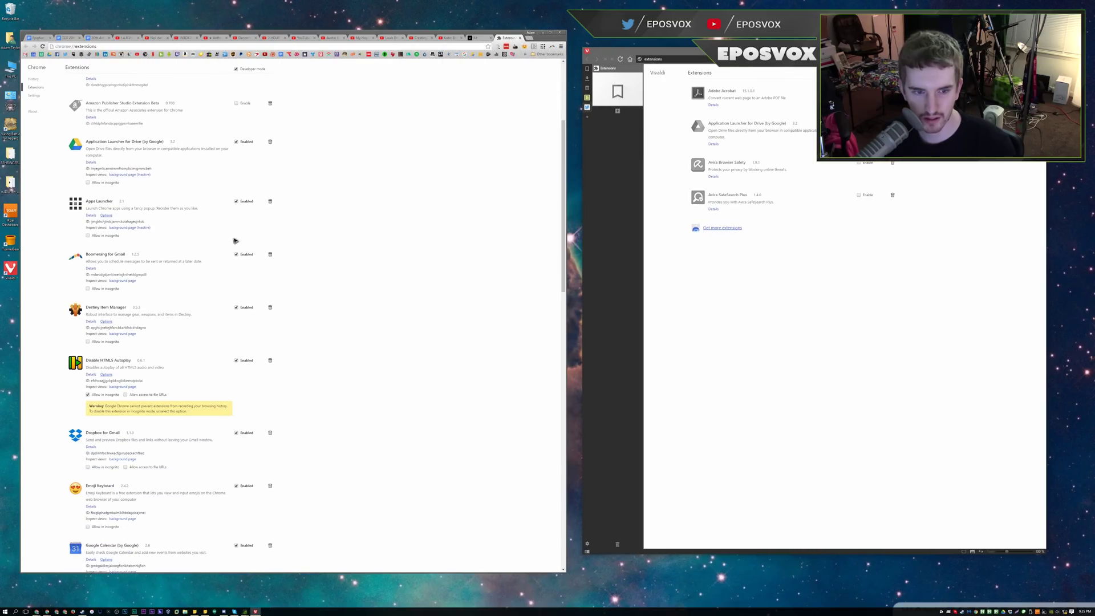
scroll(194, 320, down, 6)
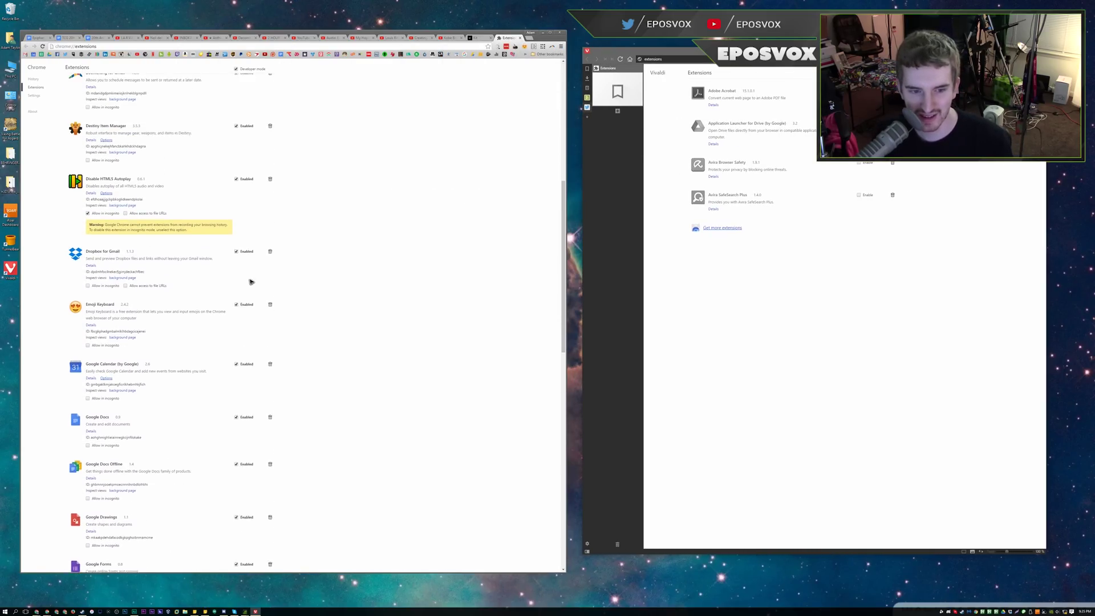
scroll(249, 281, up, 1)
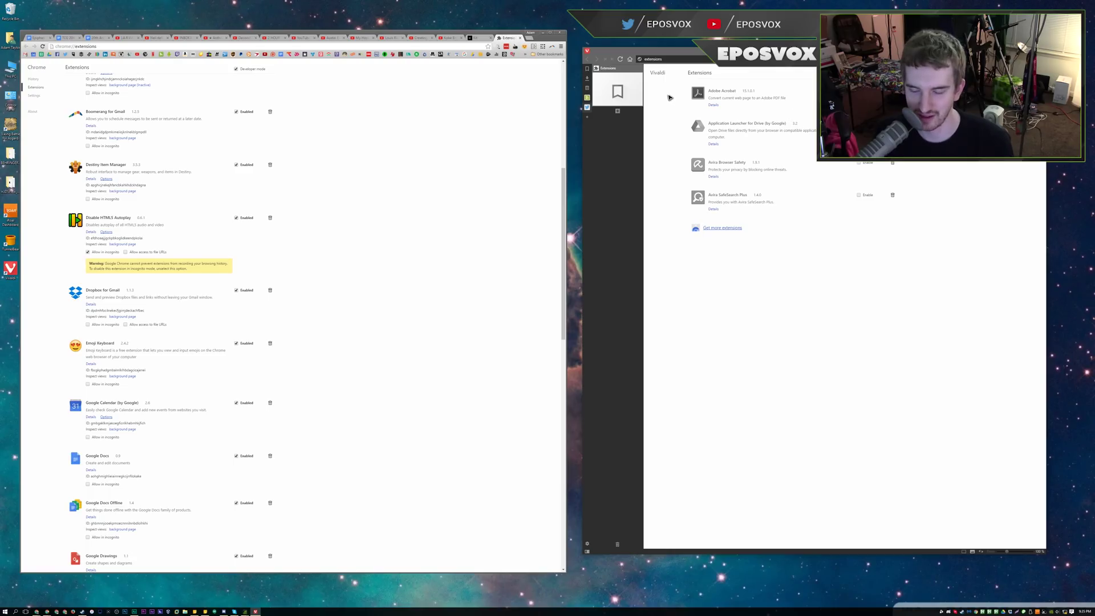
click(734, 228)
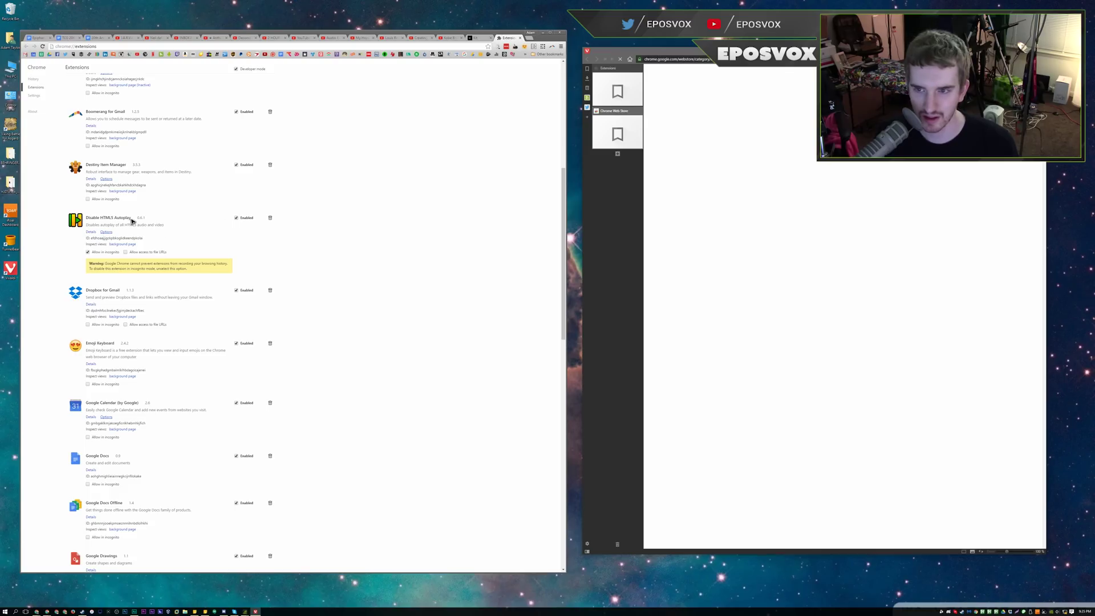
Copy 'Disable HTML5 Autoplay' from Chrome and search for it in Vivaldi's Web Store.
drag(131, 218, 86, 218)
key(ctrl+c)
click(714, 83)
key(ctrl+v)
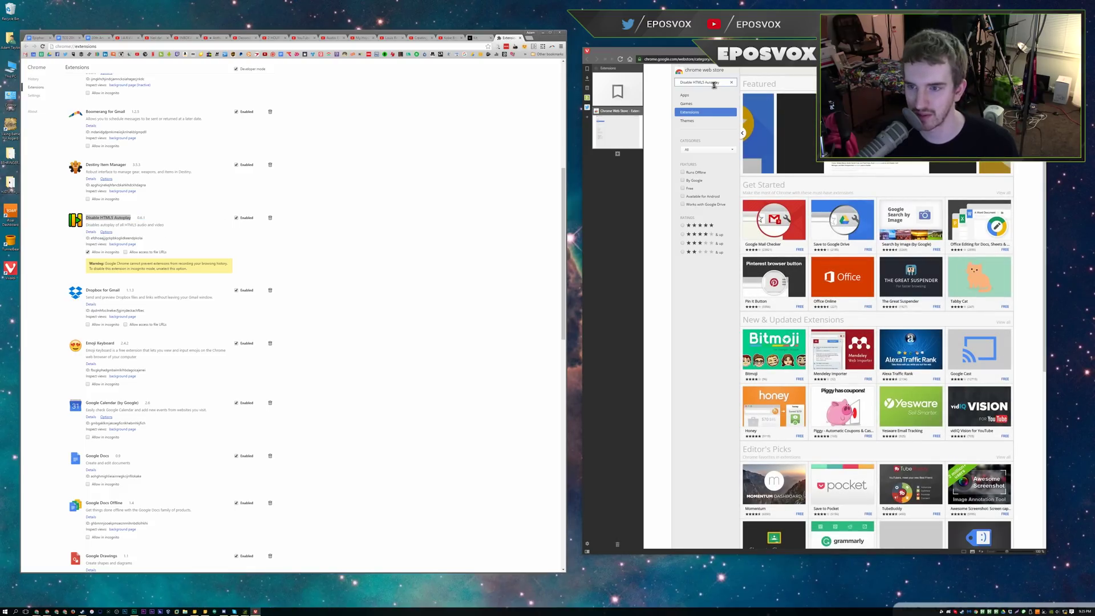
key(Return)
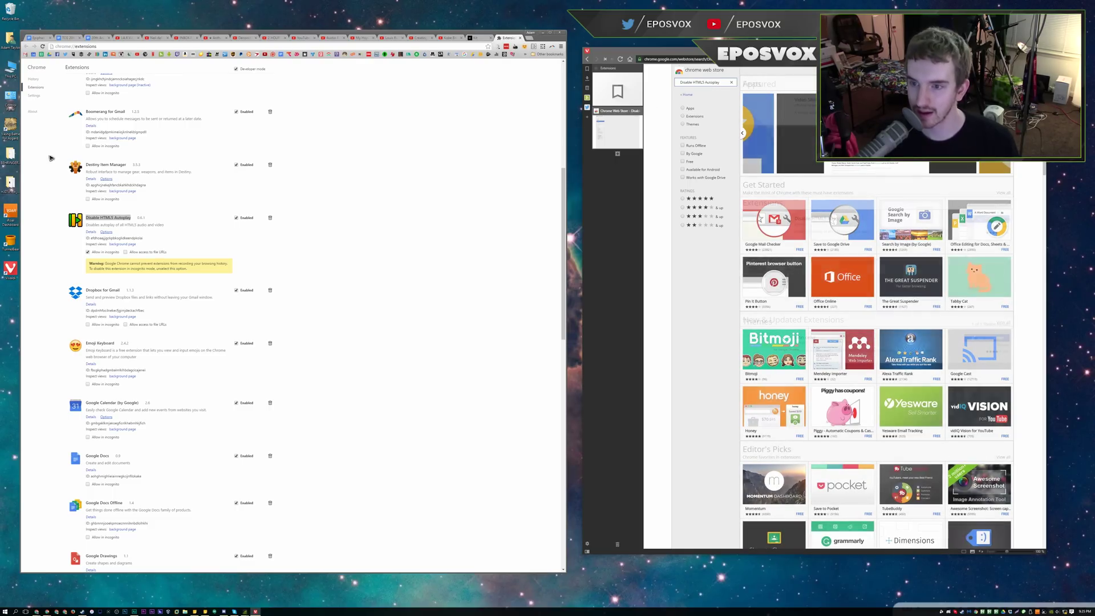
scroll(291, 366, down, 3)
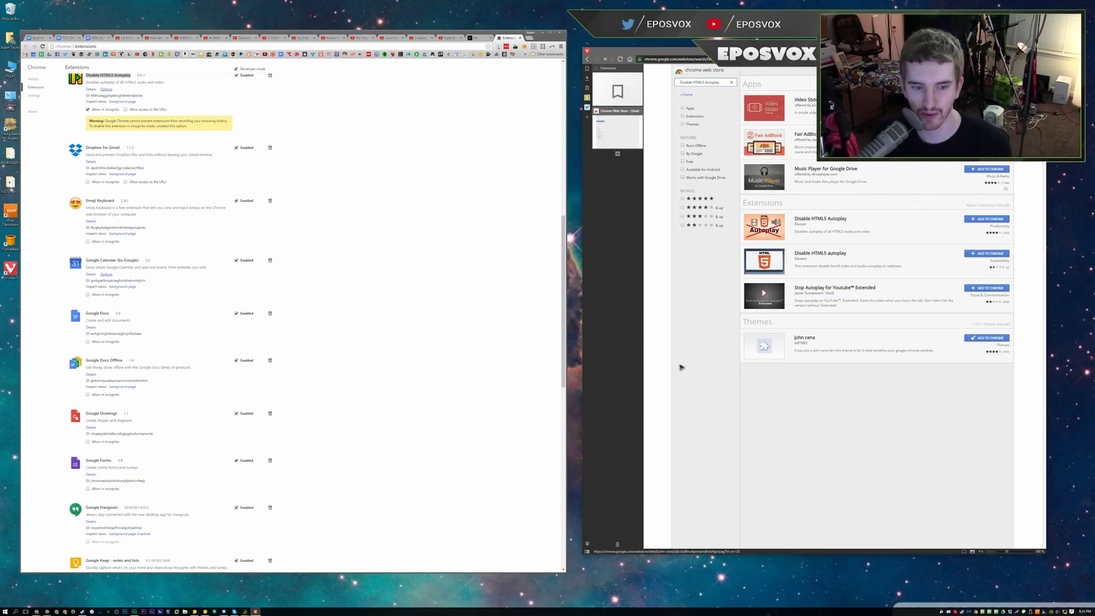
scroll(499, 407, up, 8)
scroll(521, 393, up, 1)
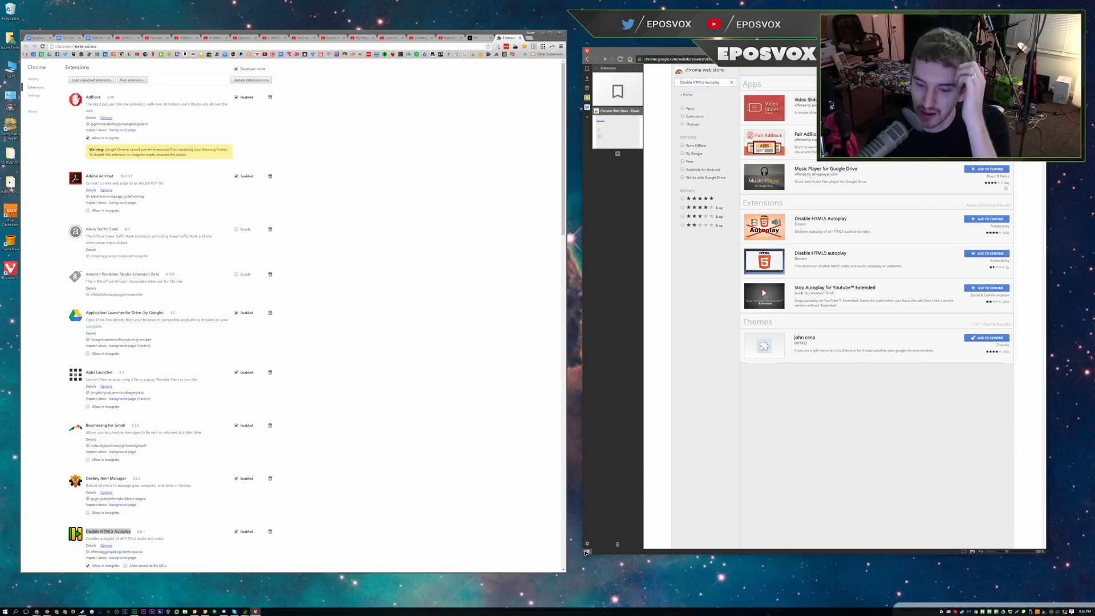
Hide Vivaldi's side panel icon strip, then open and dismiss the main menu.
click(586, 552)
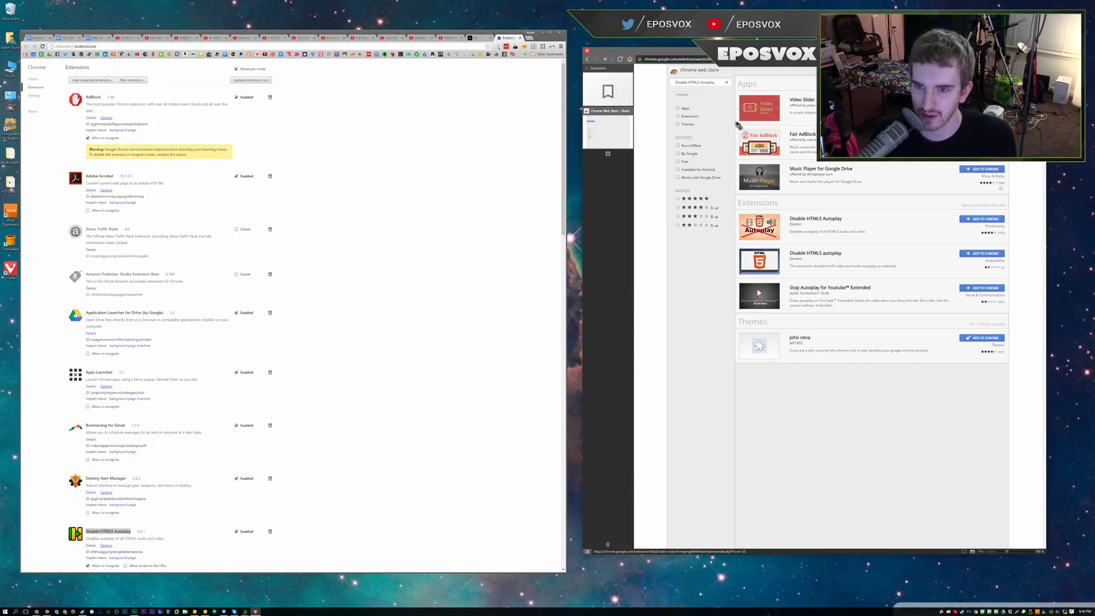
click(587, 50)
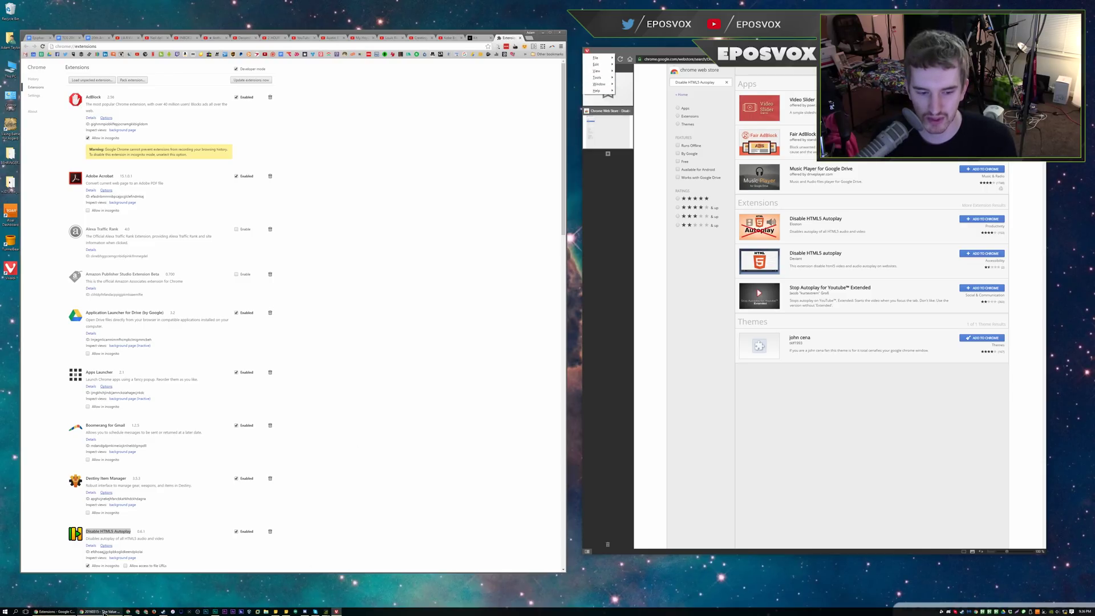
key(Escape)
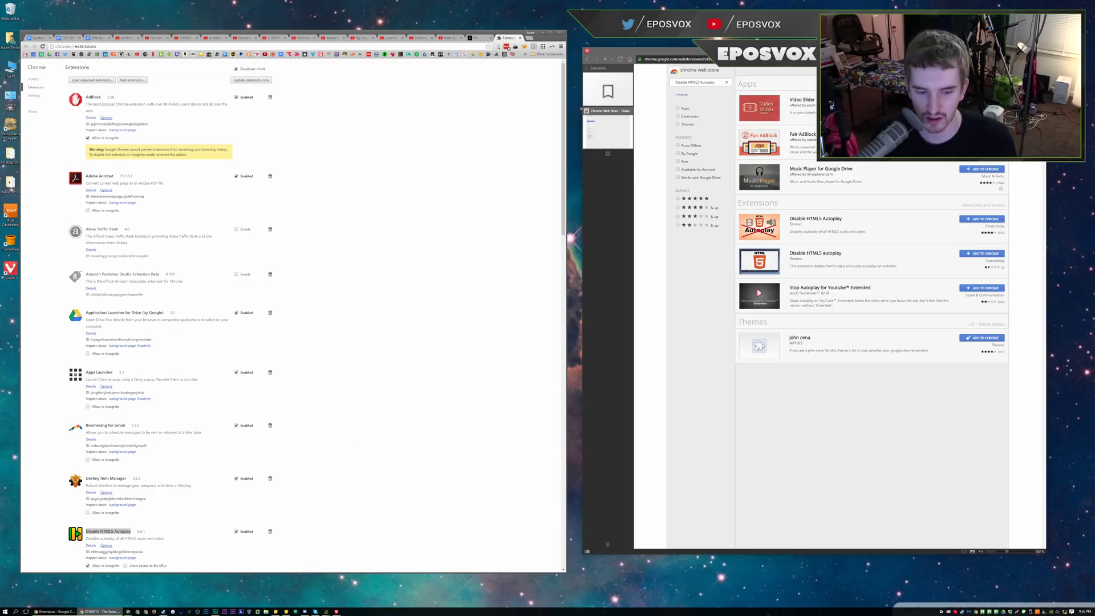
key(super+shift+Left)
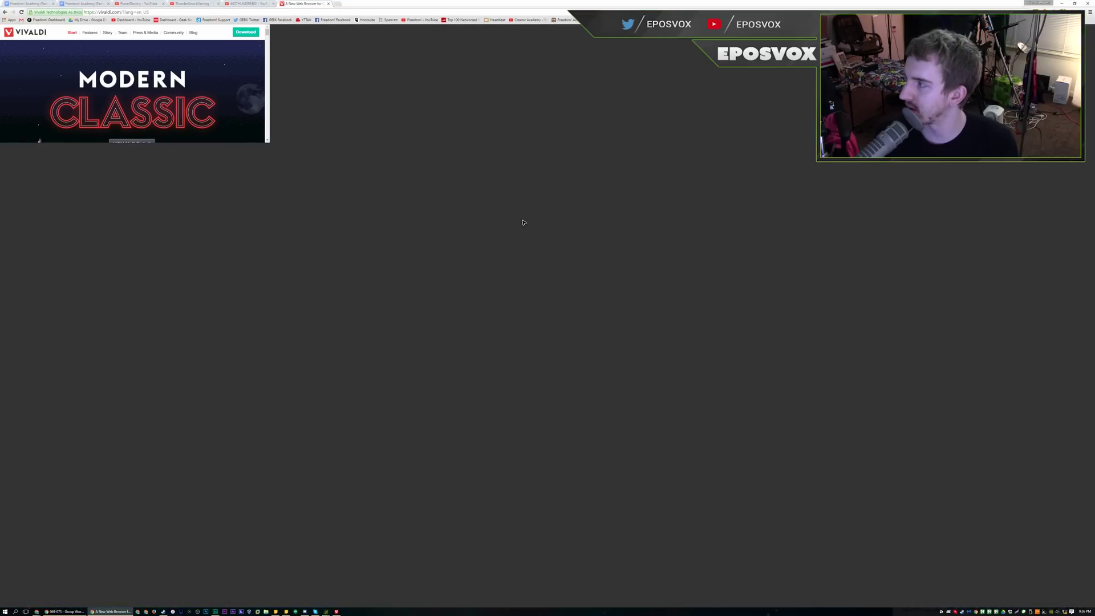
scroll(502, 222, down, 15)
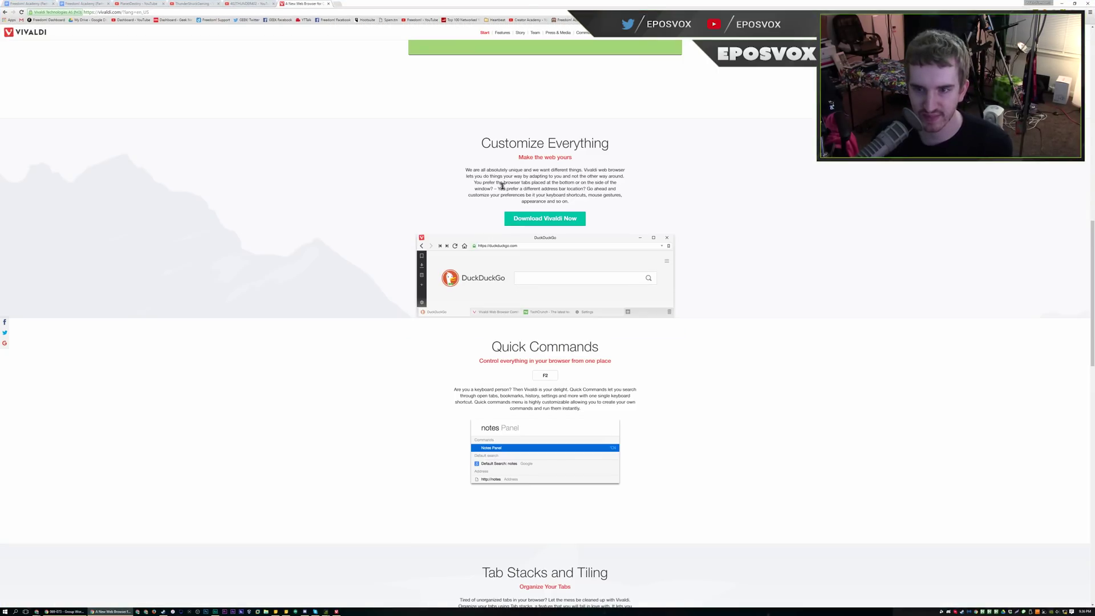
click(504, 33)
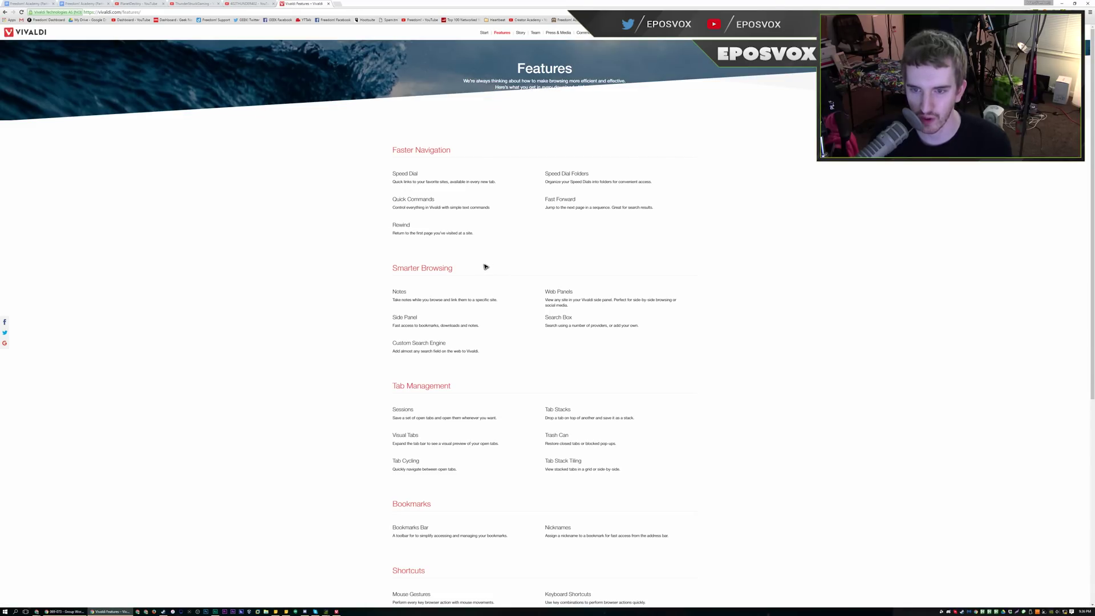
scroll(491, 262, down, 3)
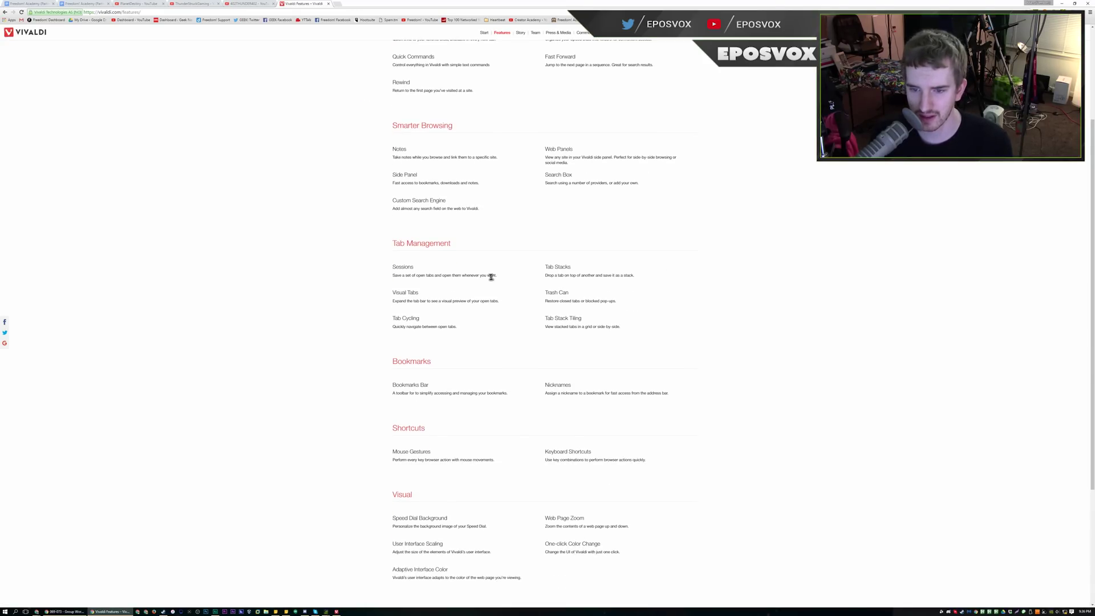
scroll(491, 276, down, 3)
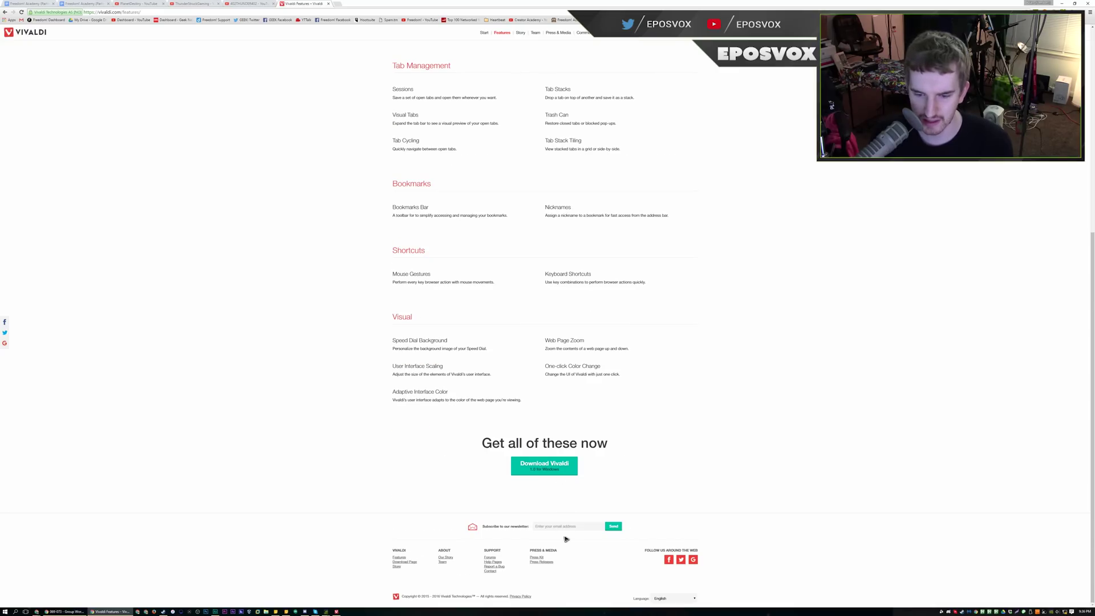
key(Home)
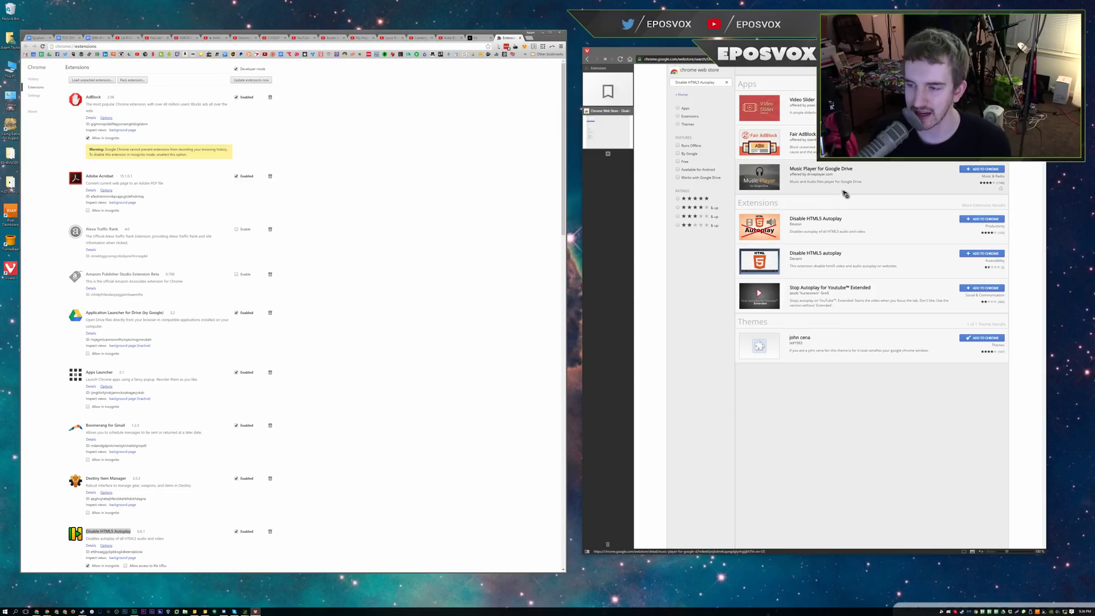
Shift the Vivaldi Web Store window slightly left and scroll through Chrome's enabled extensions list.
drag(795, 53, 785, 23)
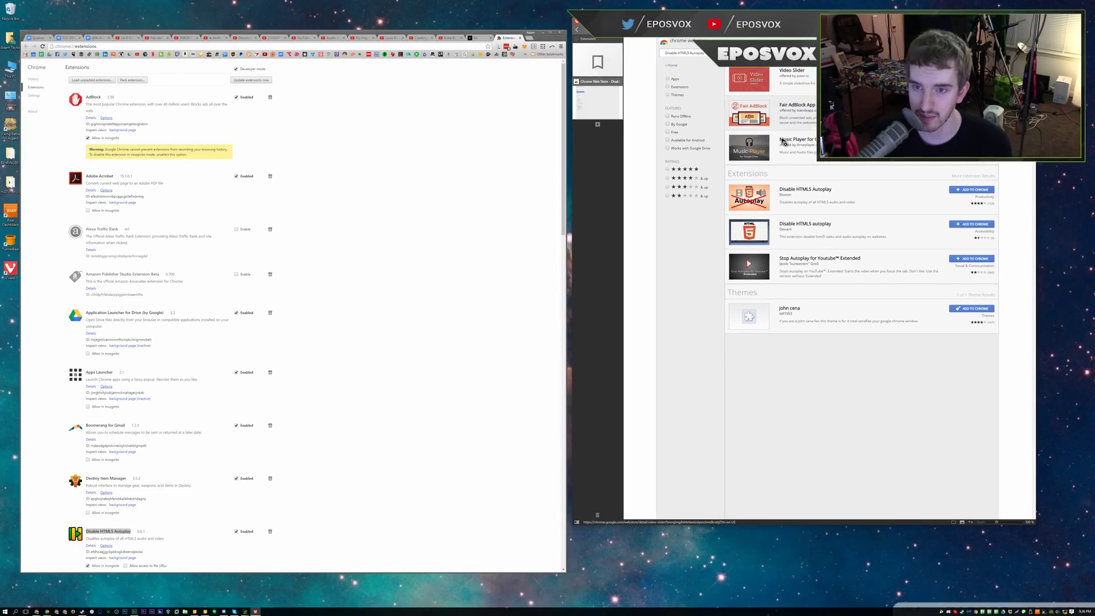
click(395, 268)
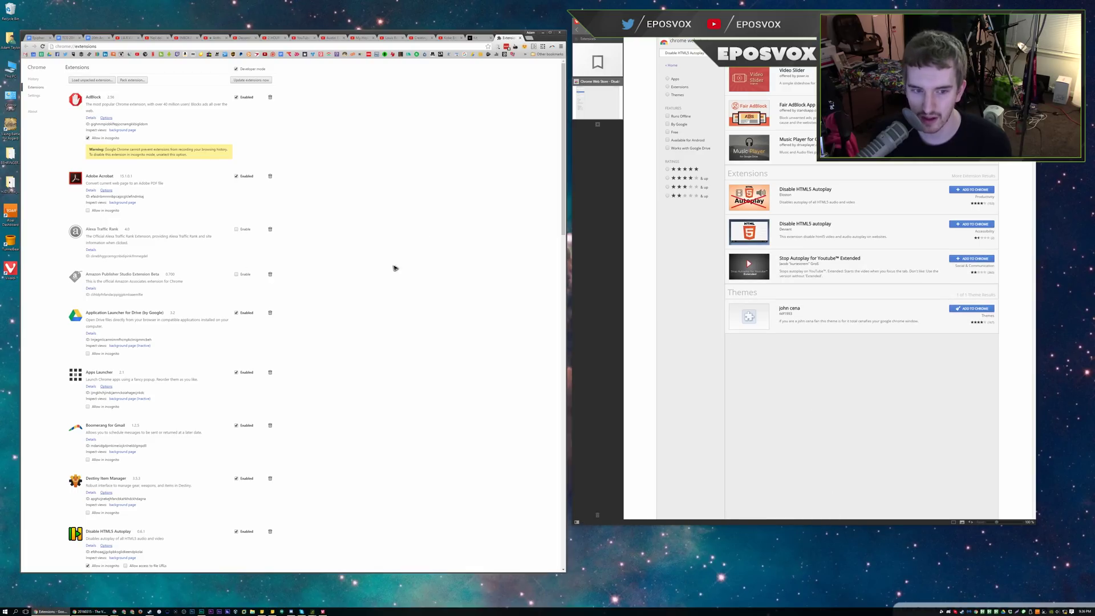
scroll(352, 341, down, 15)
scroll(365, 349, up, 15)
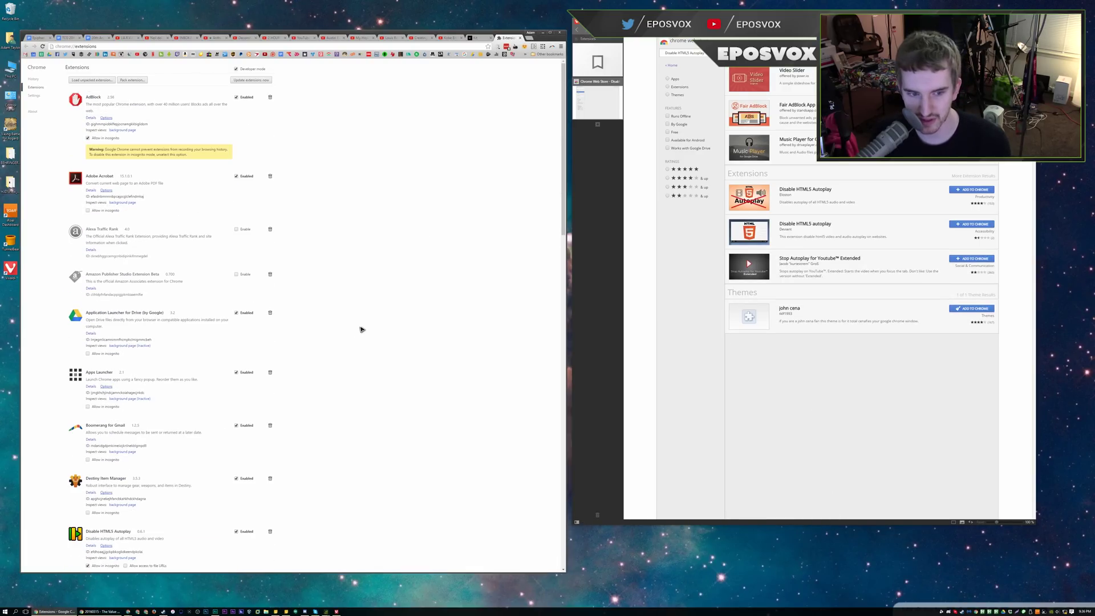
scroll(362, 328, down, 15)
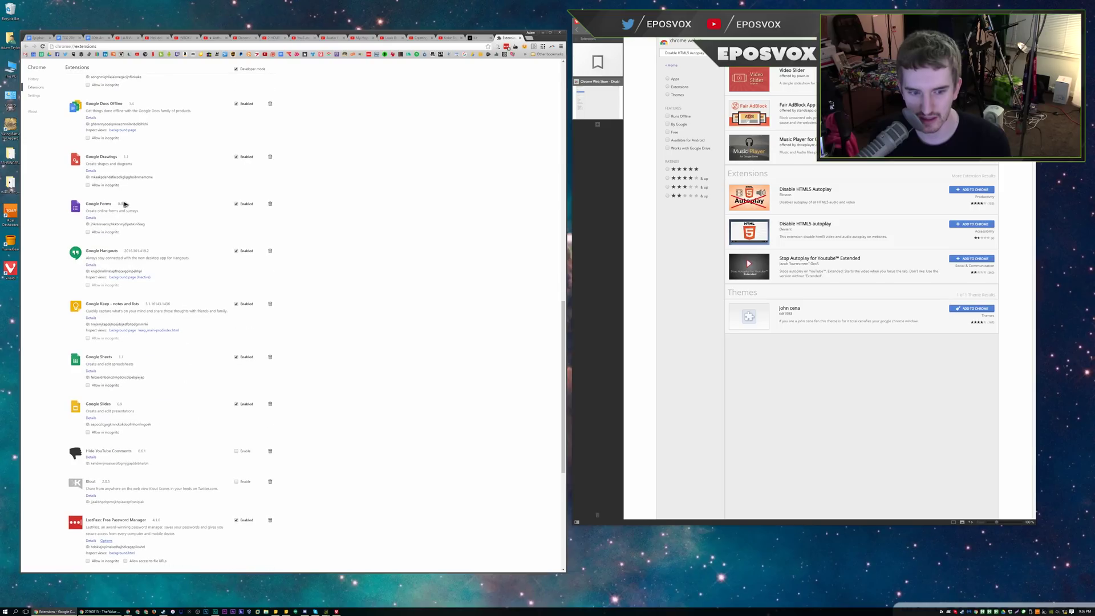
scroll(127, 425, up, 15)
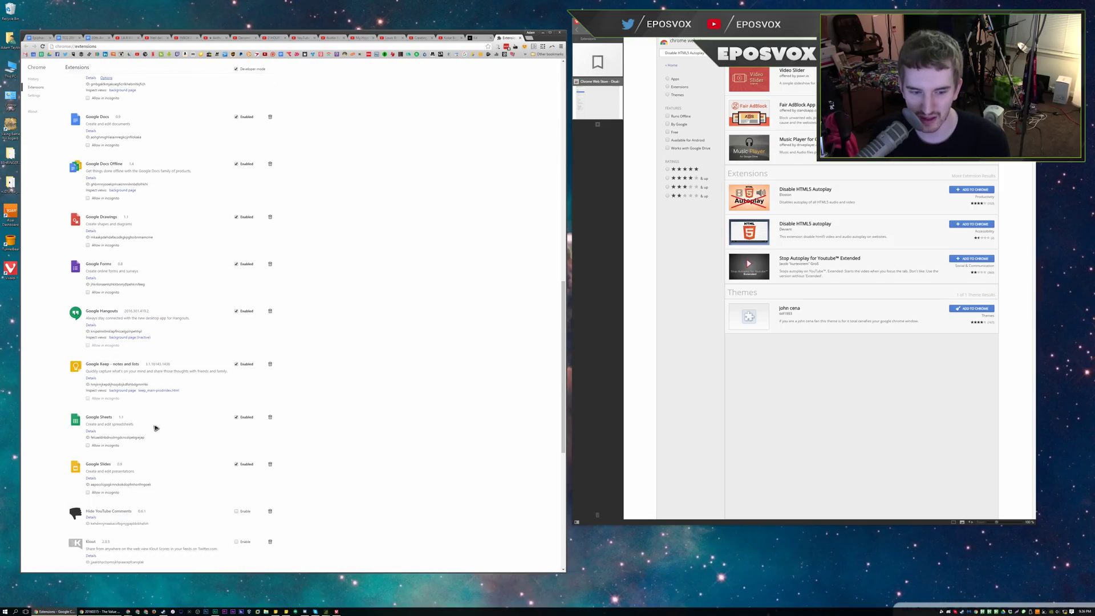
scroll(228, 388, up, 10)
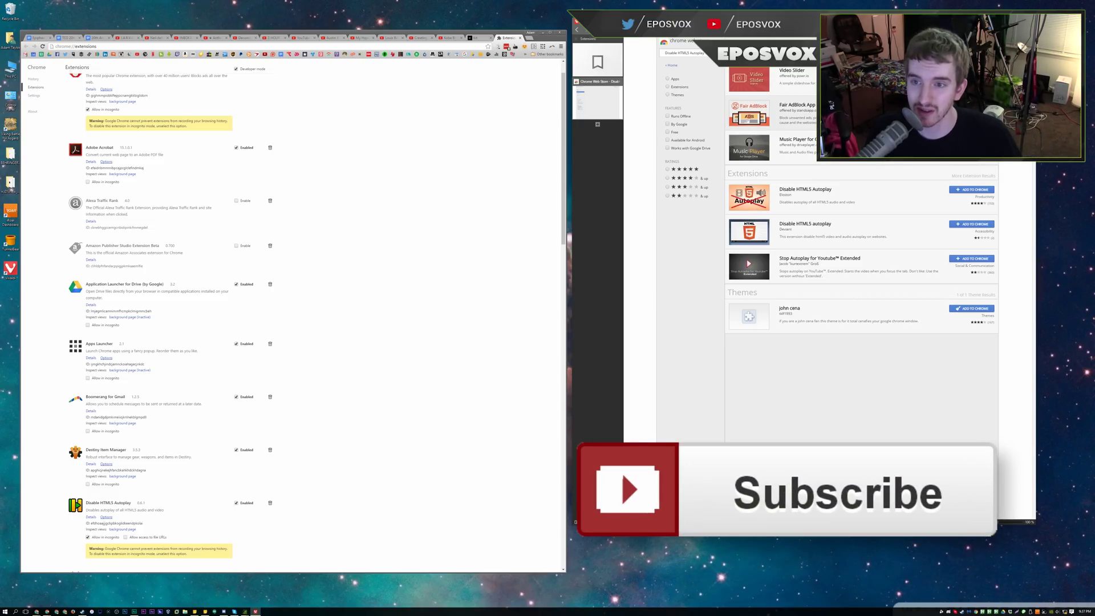
Drag the Vivaldi Web Store results window to the centre-left, overlapping Chrome's extensions list.
drag(839, 23, 459, 43)
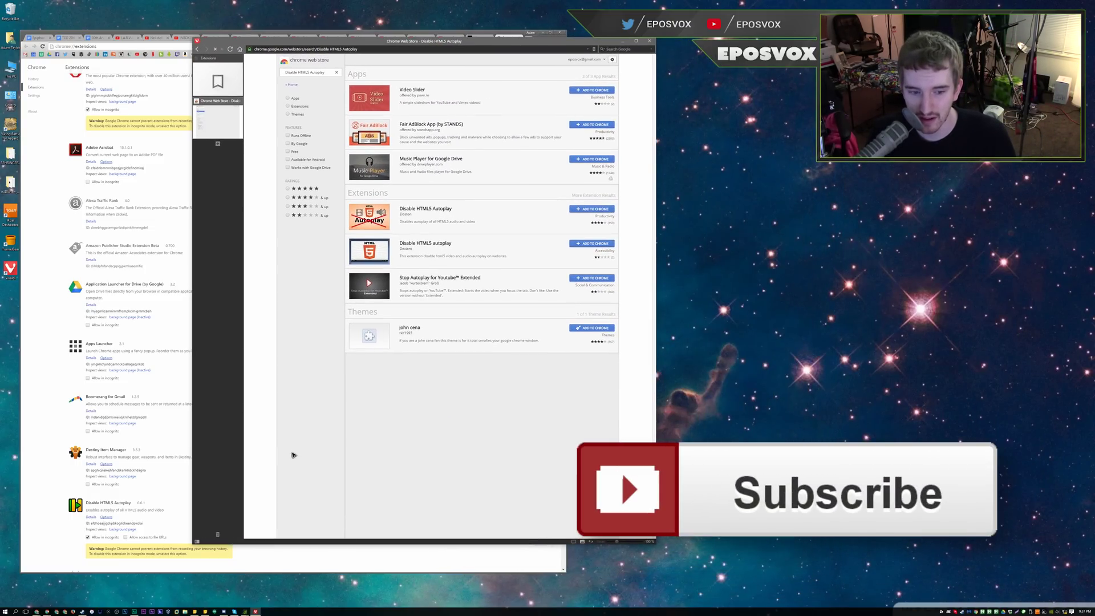